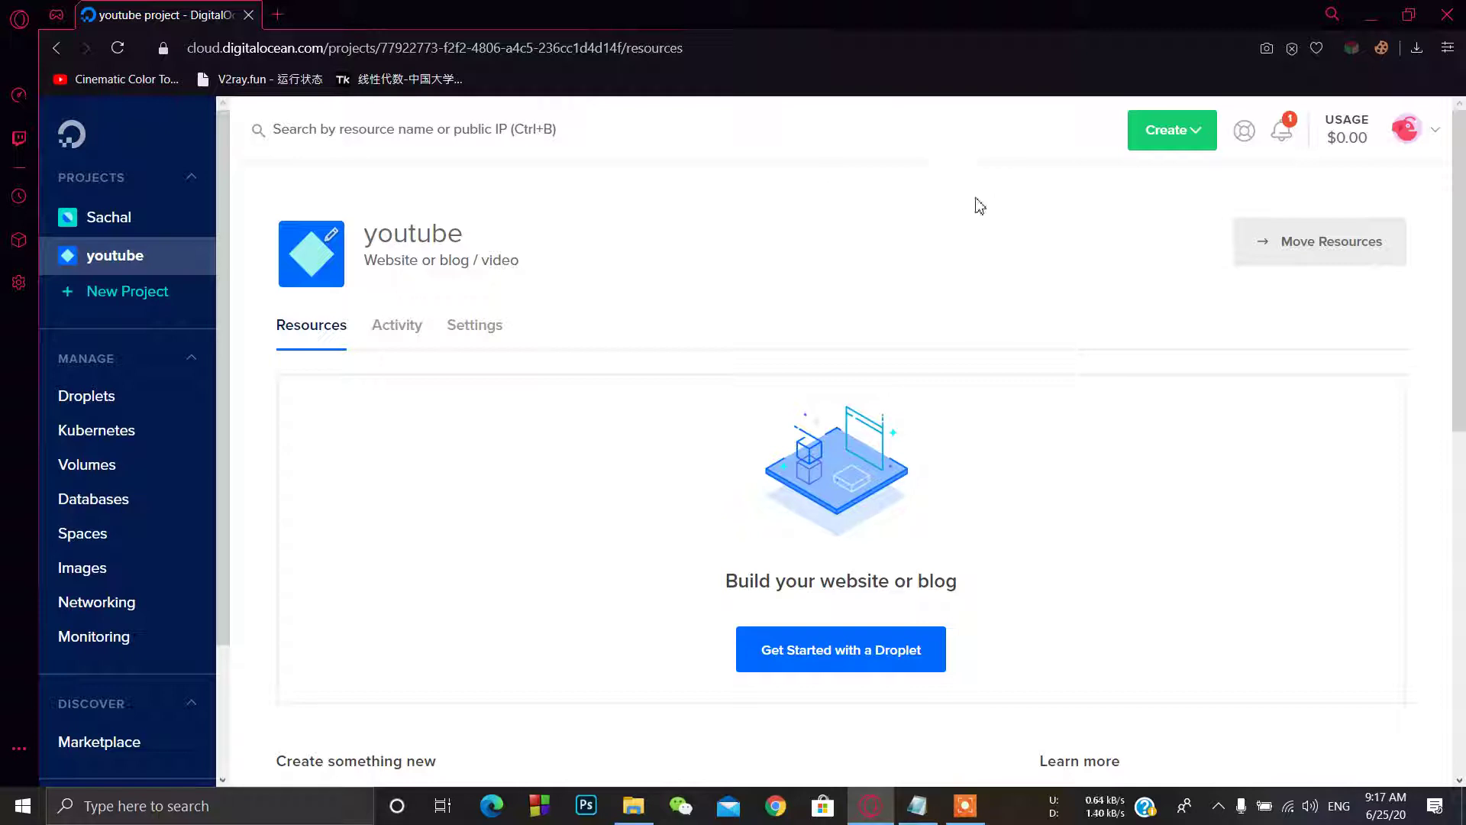
Step: Choose Droplets from the Create menu to open the Create Droplets page
left_click(1181, 148)
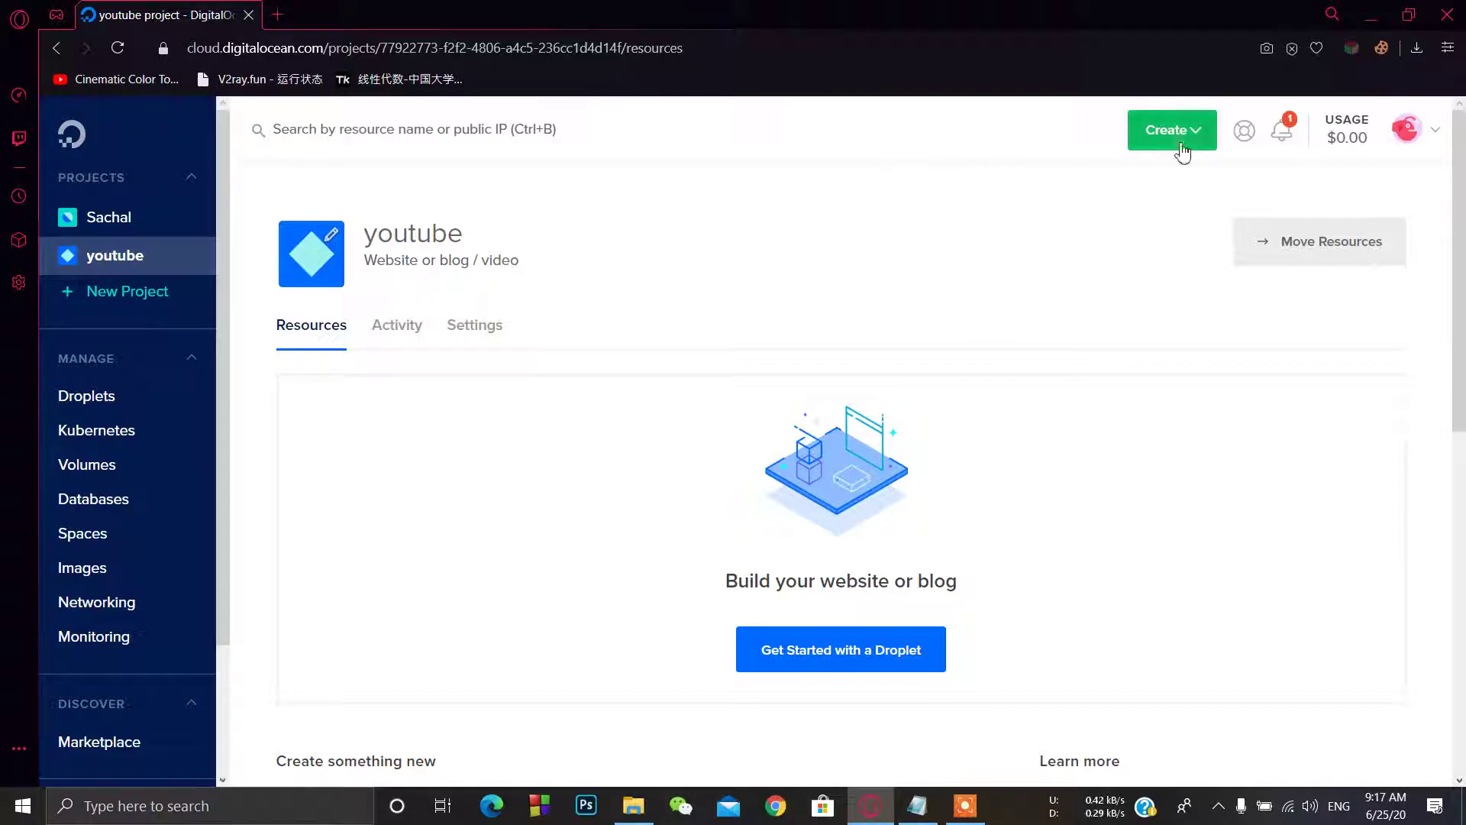
left_click(1179, 207)
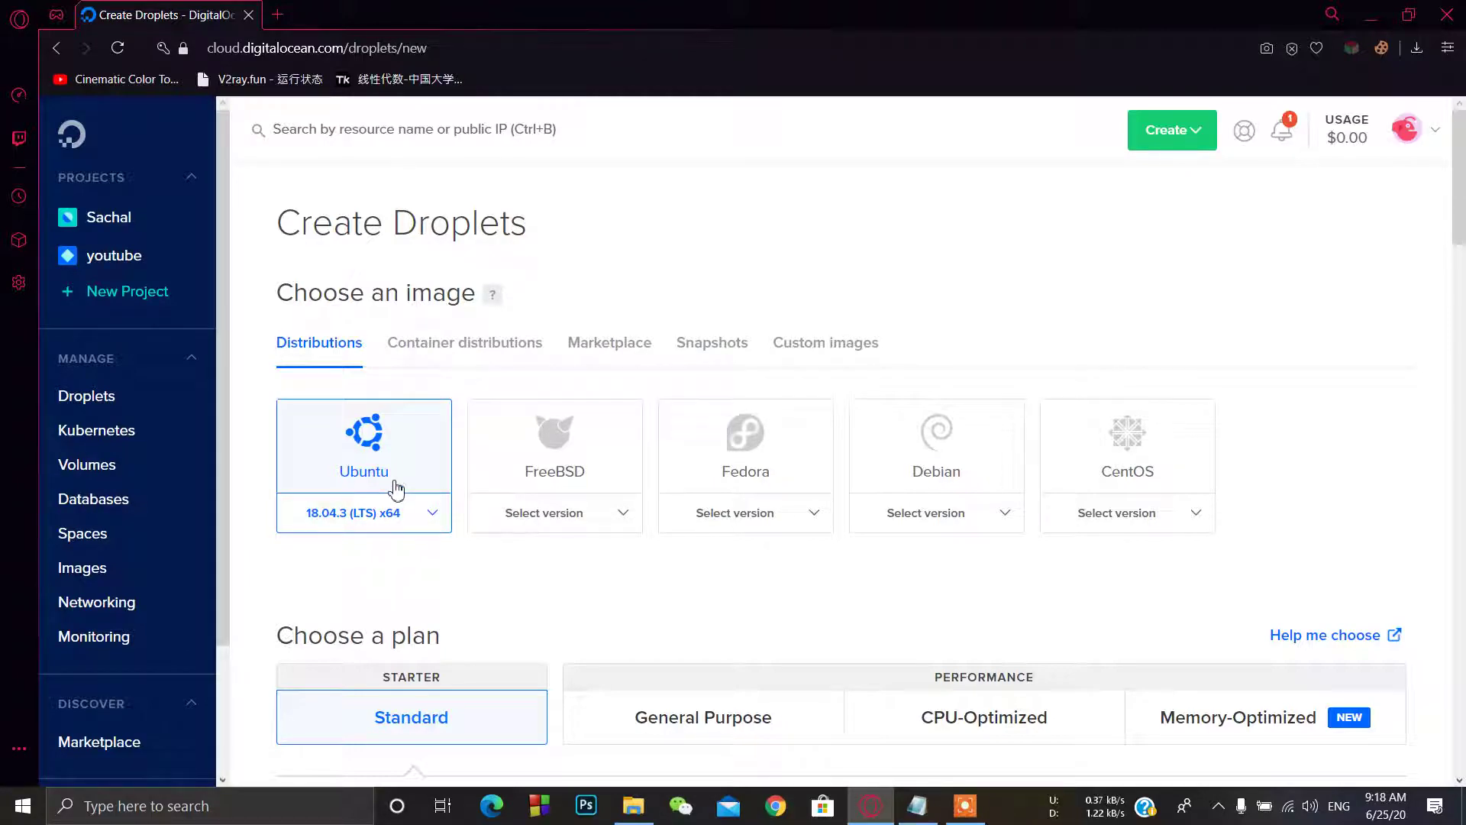
Step: Pick the Singapore 1 datacenter card, then scroll down to the Authentication section
scroll(395, 489, "down", 2)
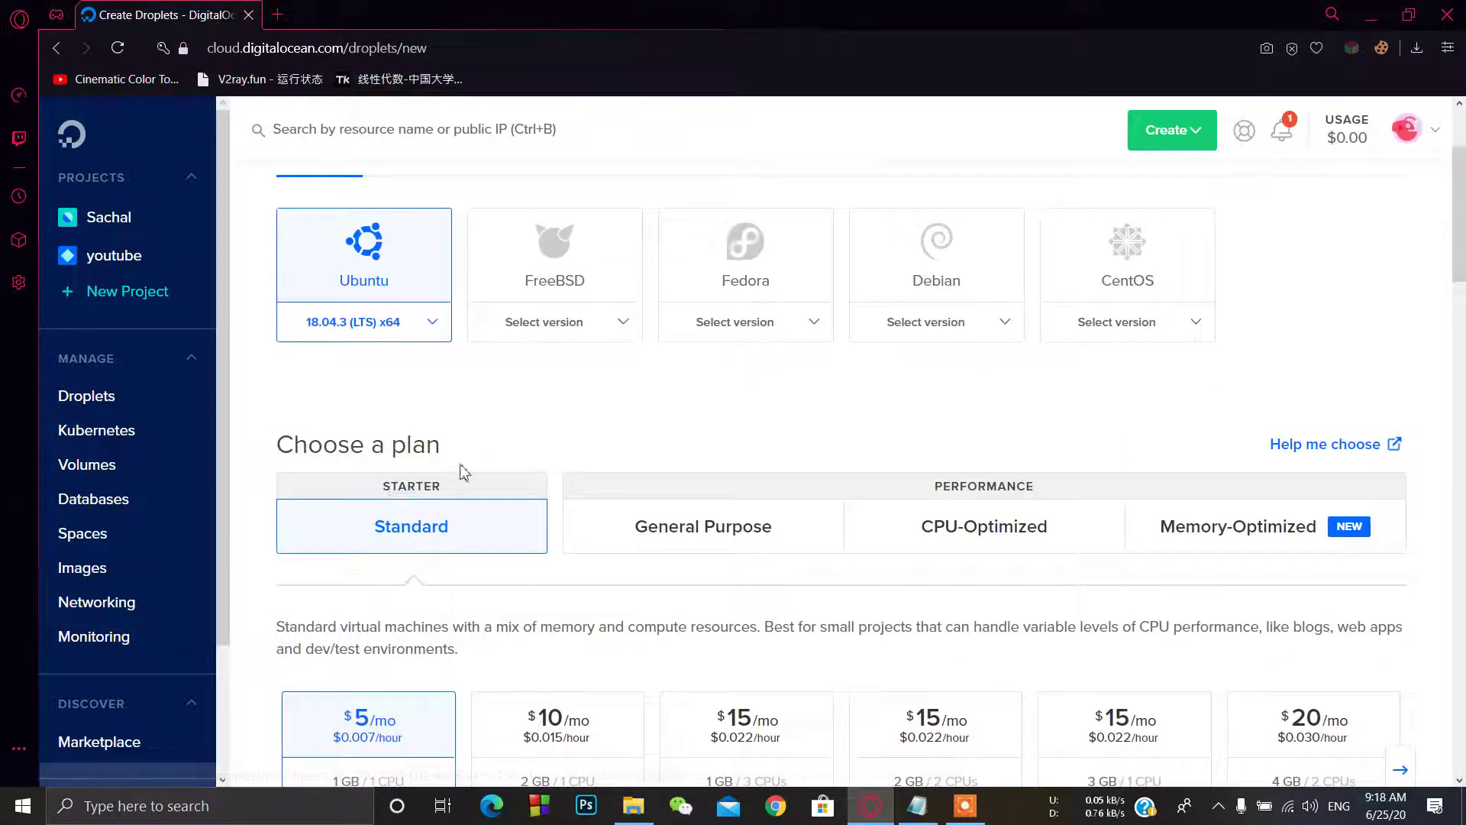
scroll(458, 488, "down", 5)
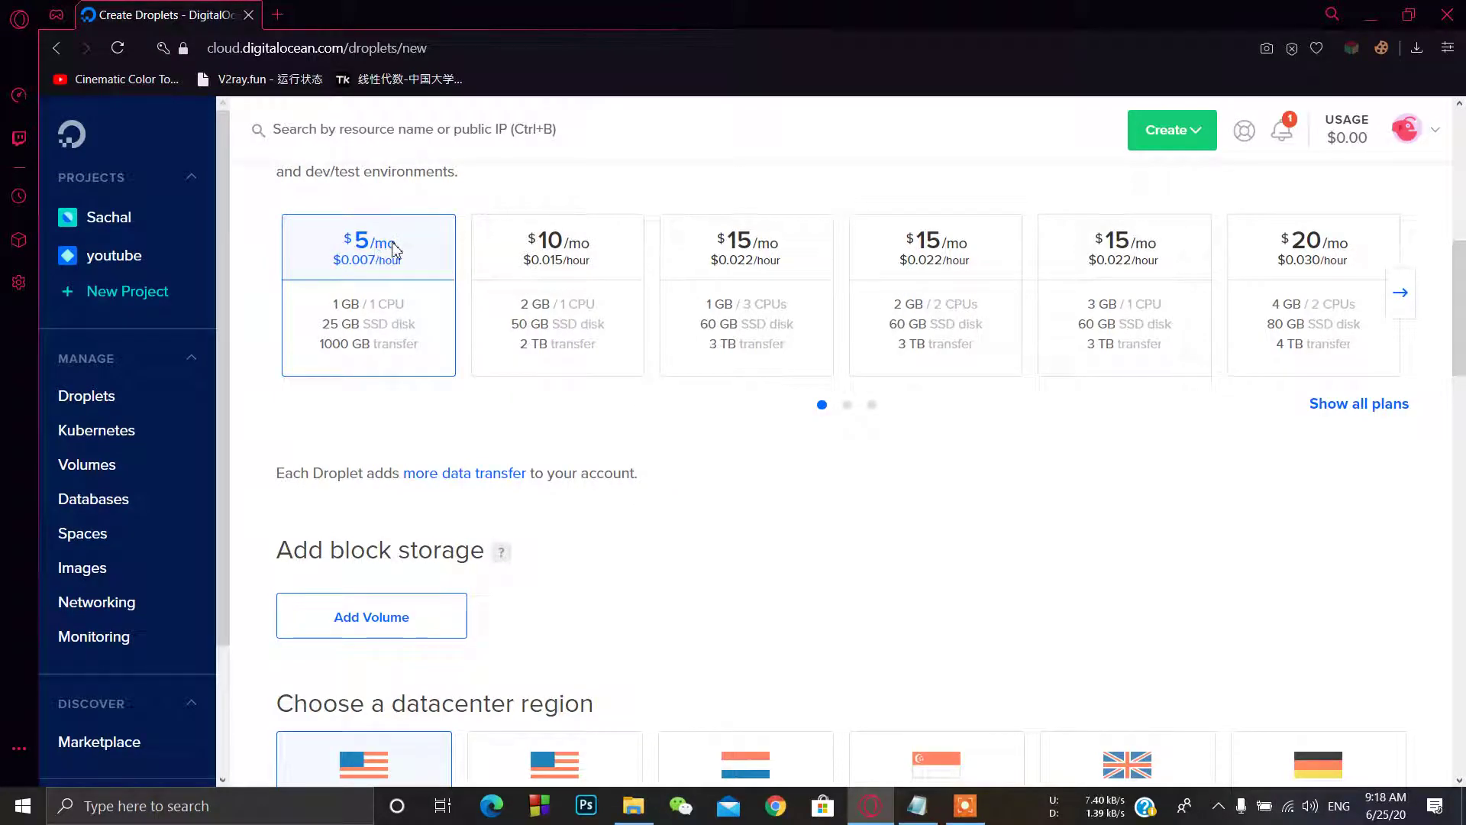
scroll(779, 519, "down", 3)
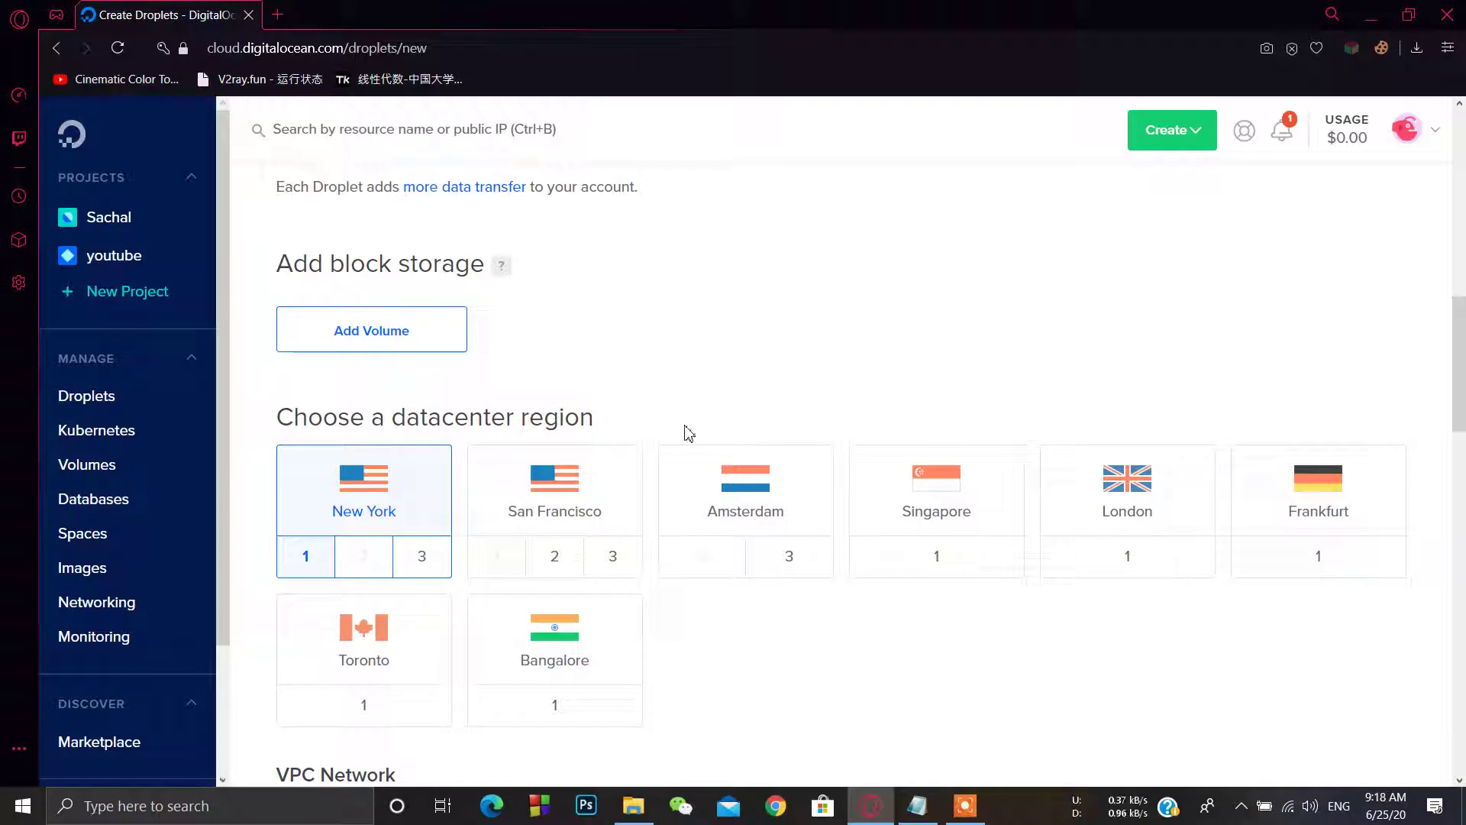
left_click(955, 555)
scroll(886, 589, "down", 8)
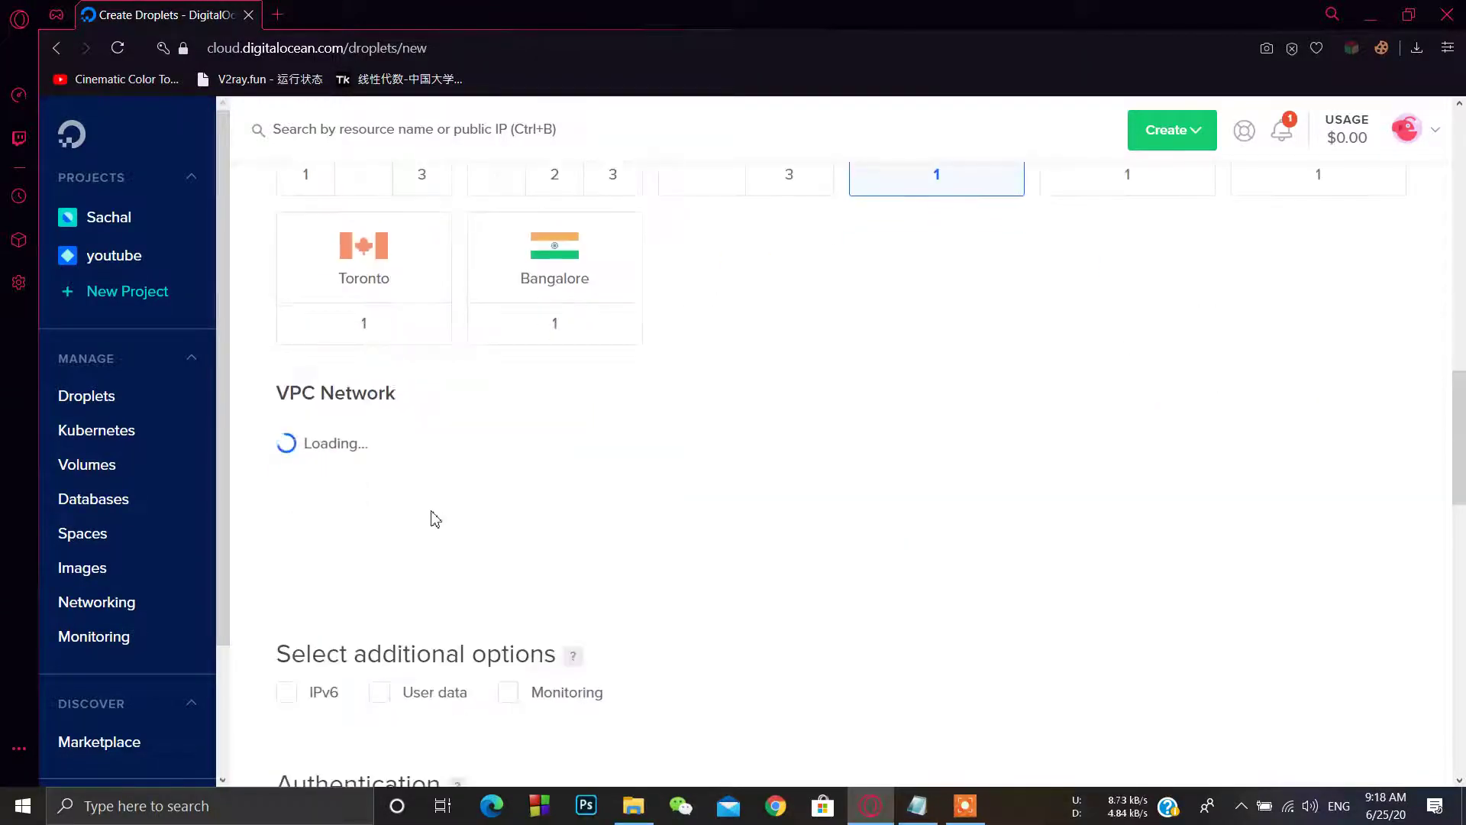
scroll(458, 329, "up", 2)
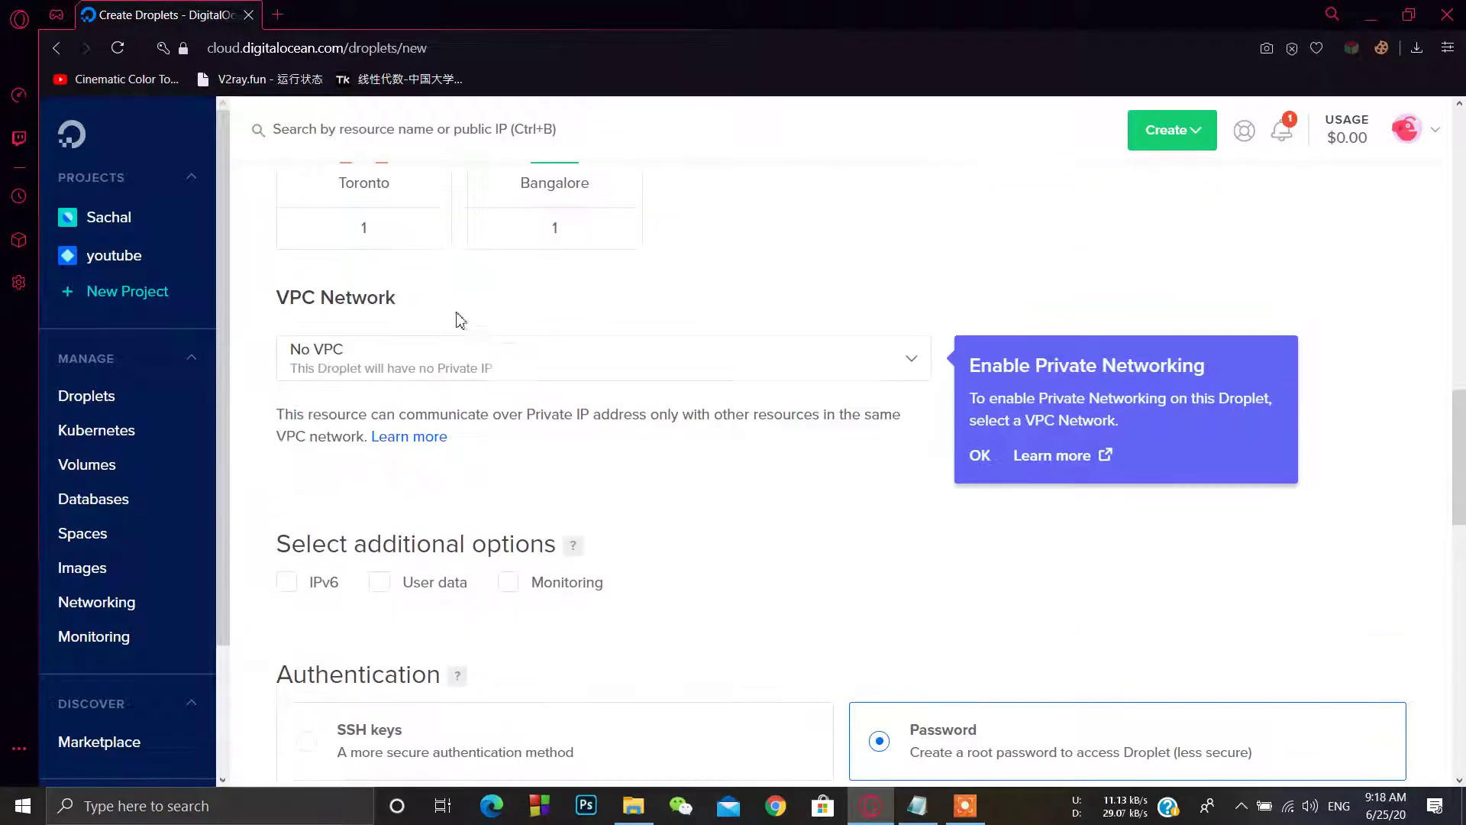
scroll(454, 386, "down", 6)
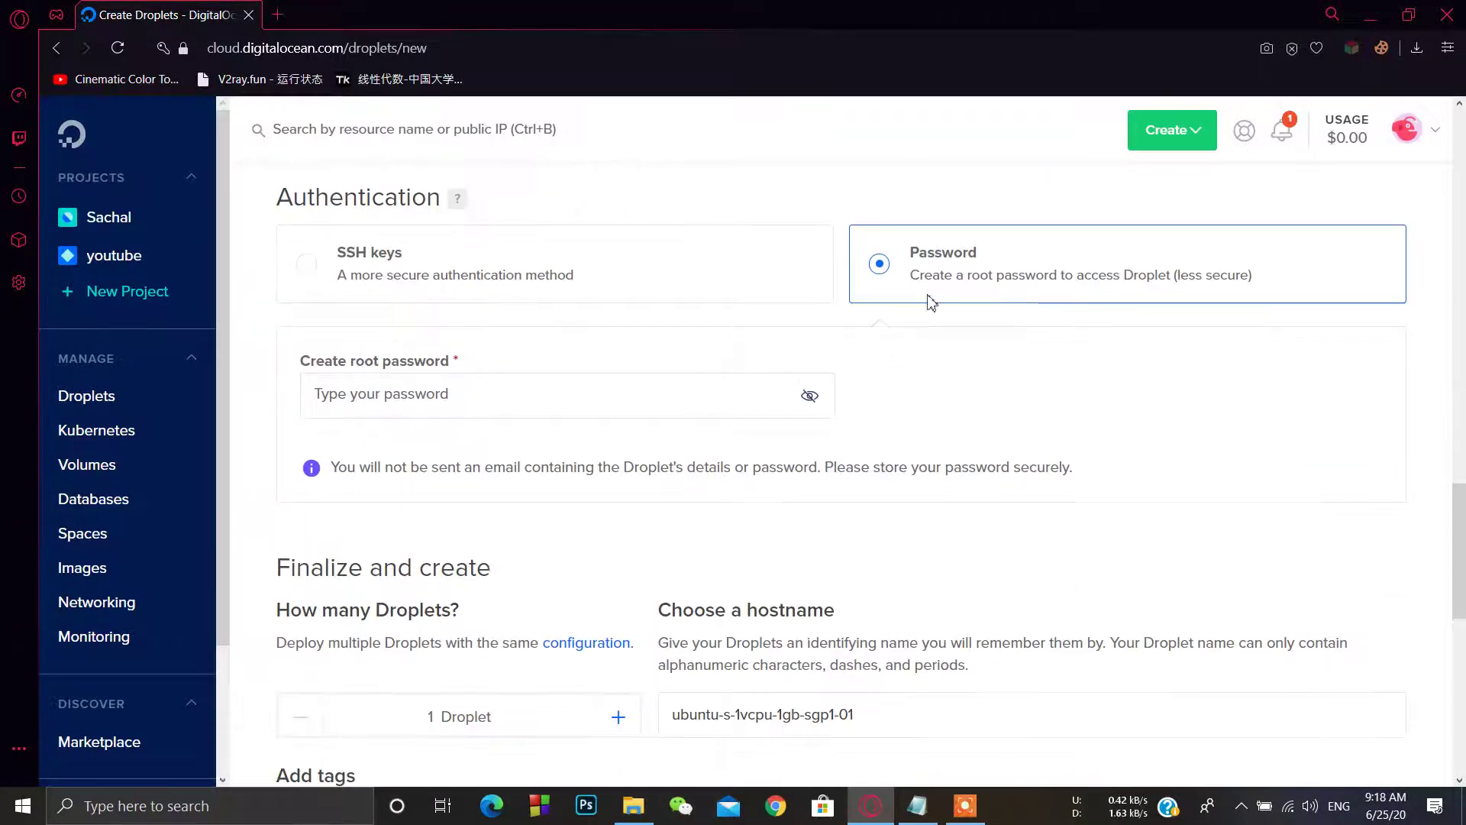
Step: Copy the saved password from the desktop Putty Pass note, then close Notepad
left_click(1370, 15)
double_click(252, 126)
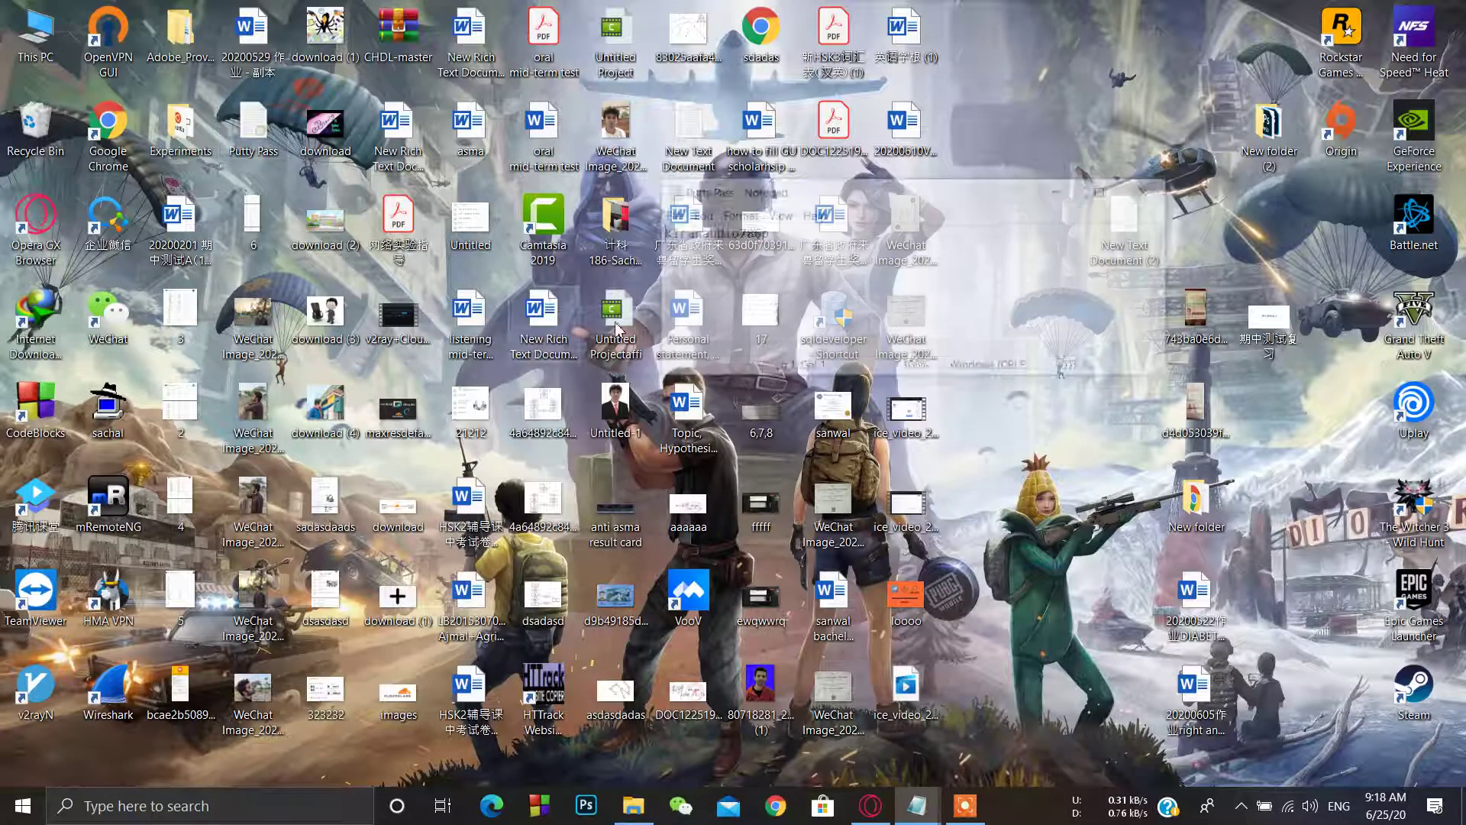
key("ctrl+a")
left_click(1151, 190)
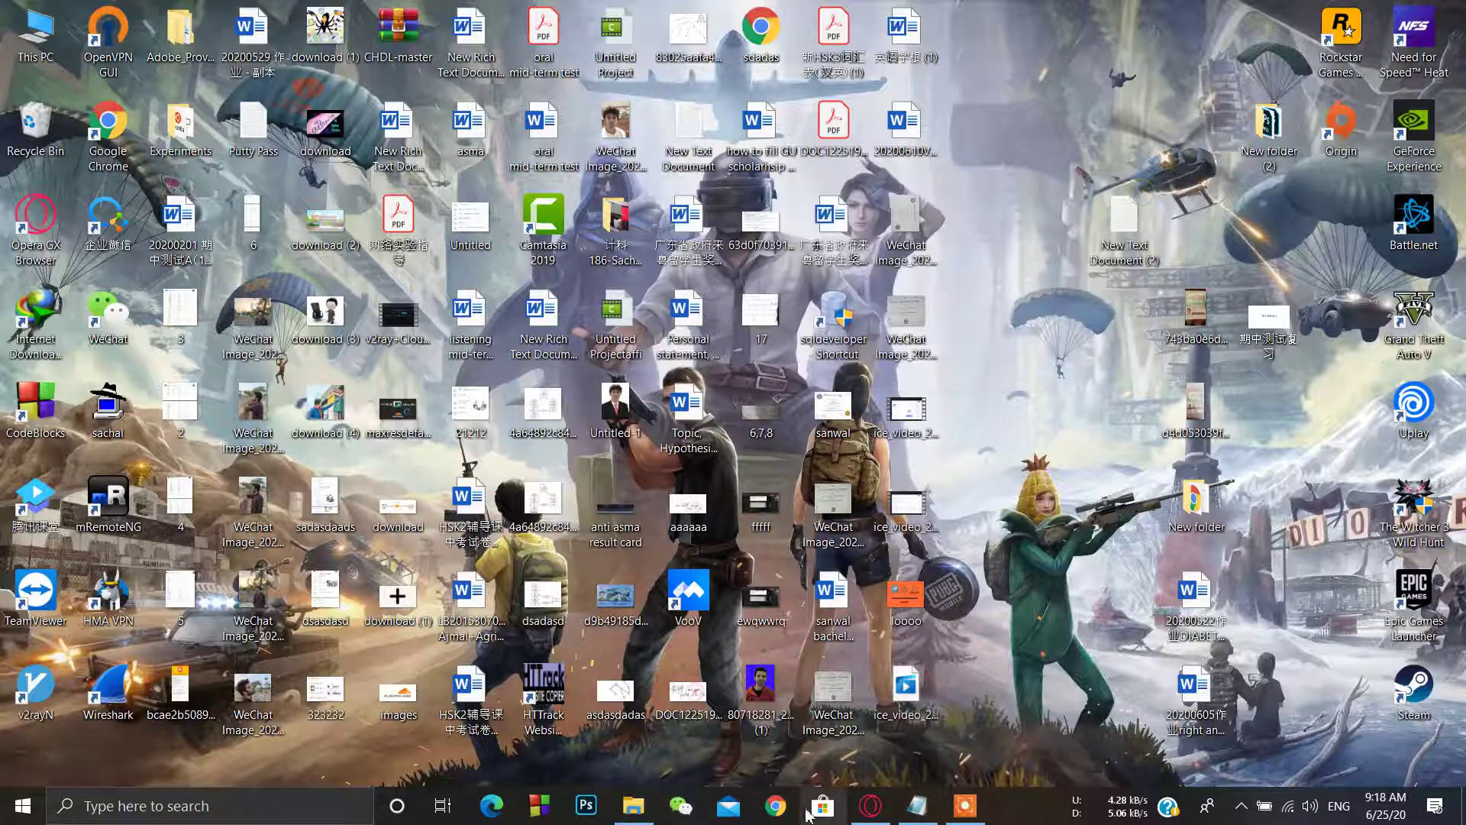
Step: Paste the password into Create root password and submit the droplet creation
left_click(868, 807)
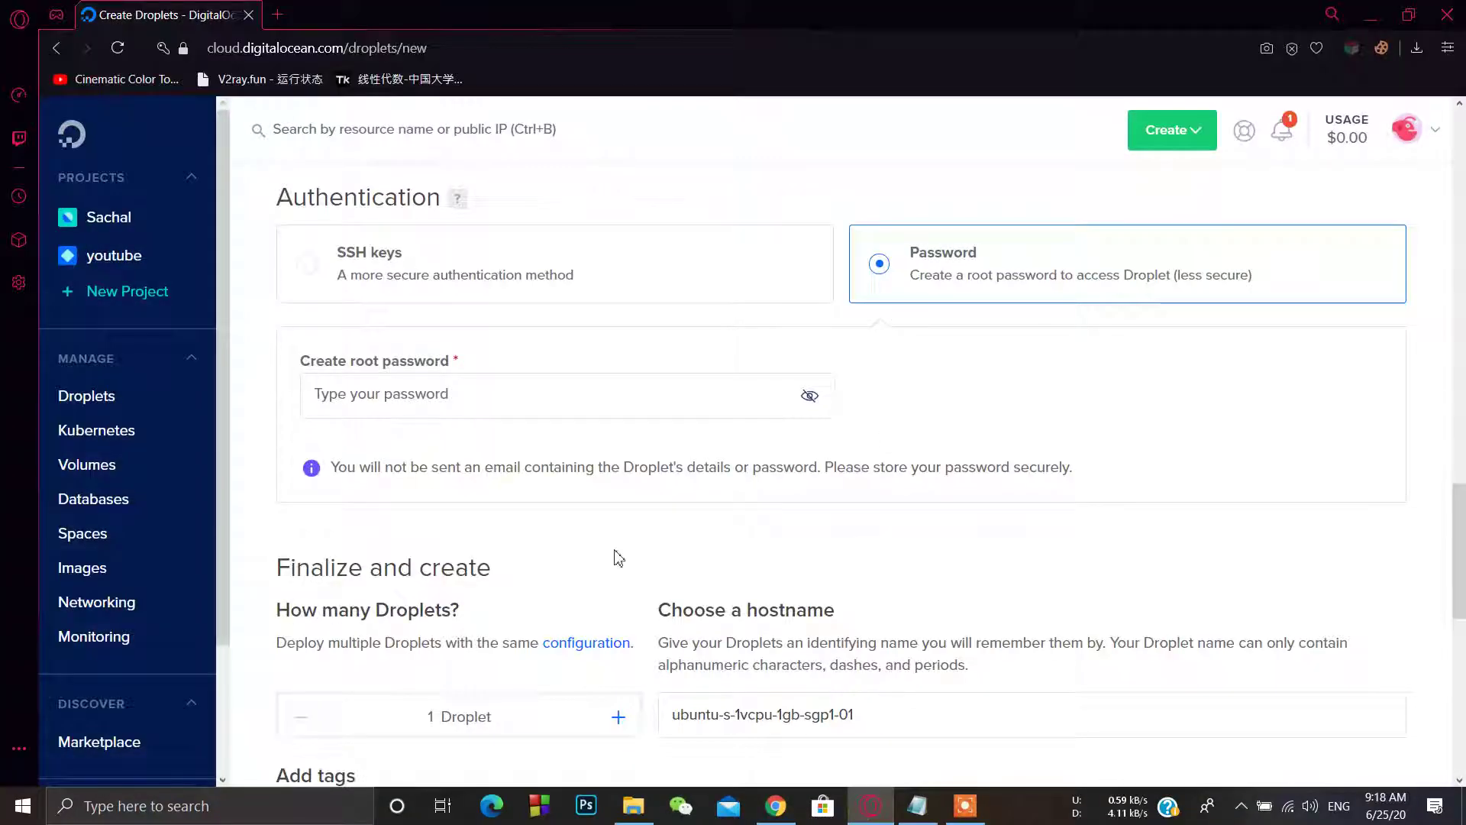
left_click(494, 392)
key("ctrl+v")
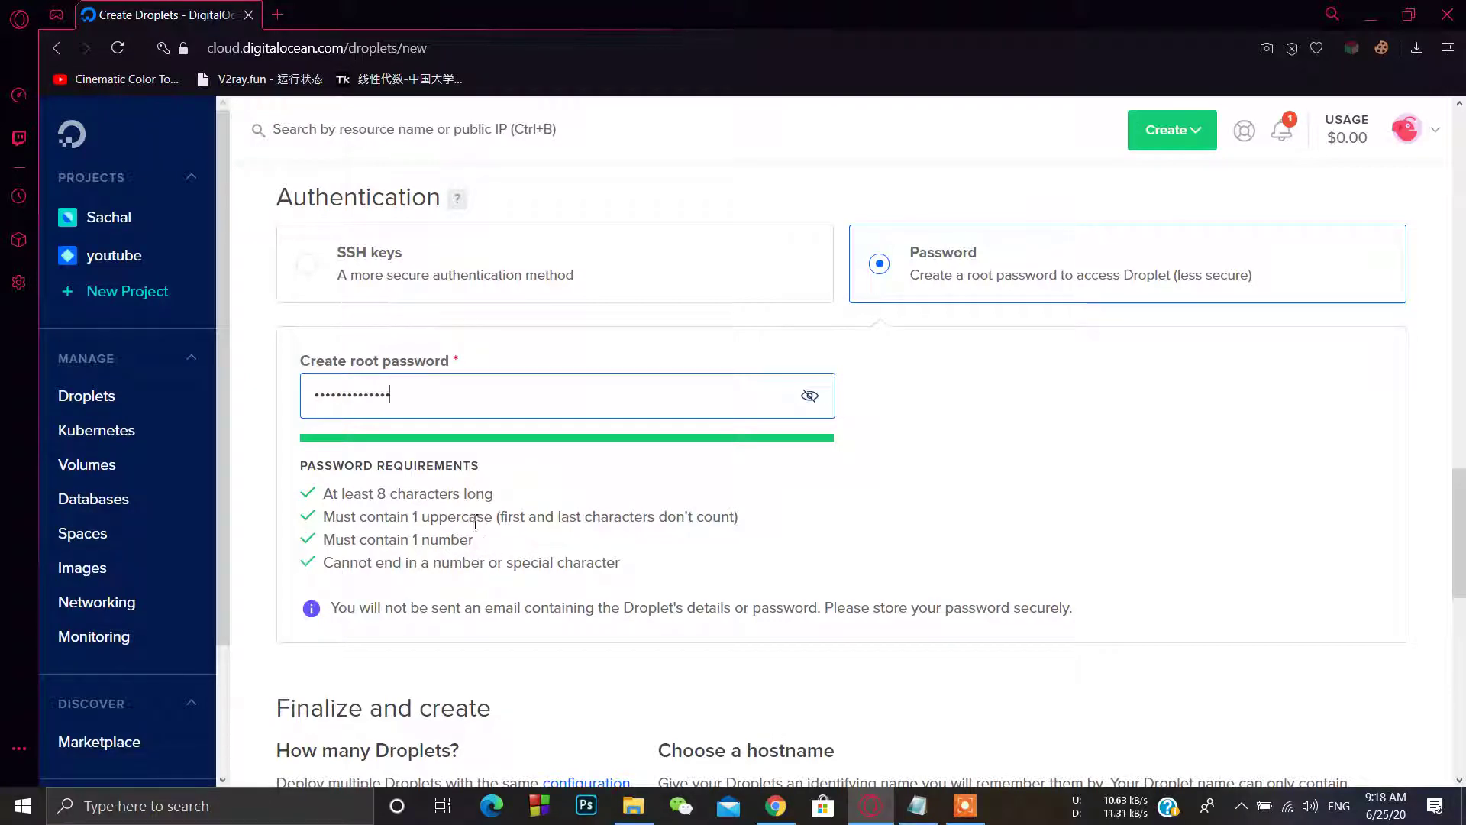
scroll(500, 521, "down", 1)
scroll(500, 521, "down", 7)
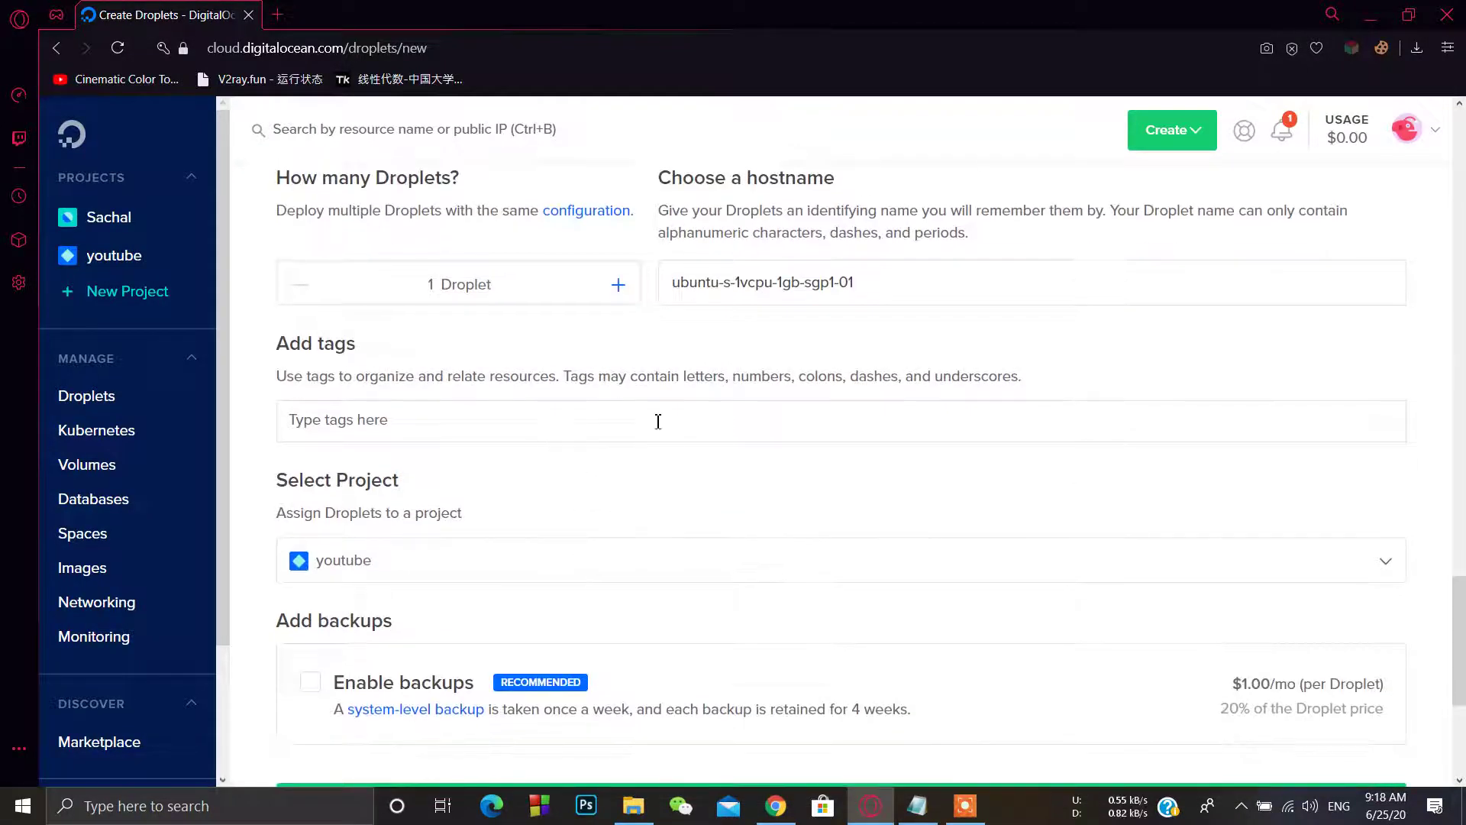
scroll(527, 510, "down", 3)
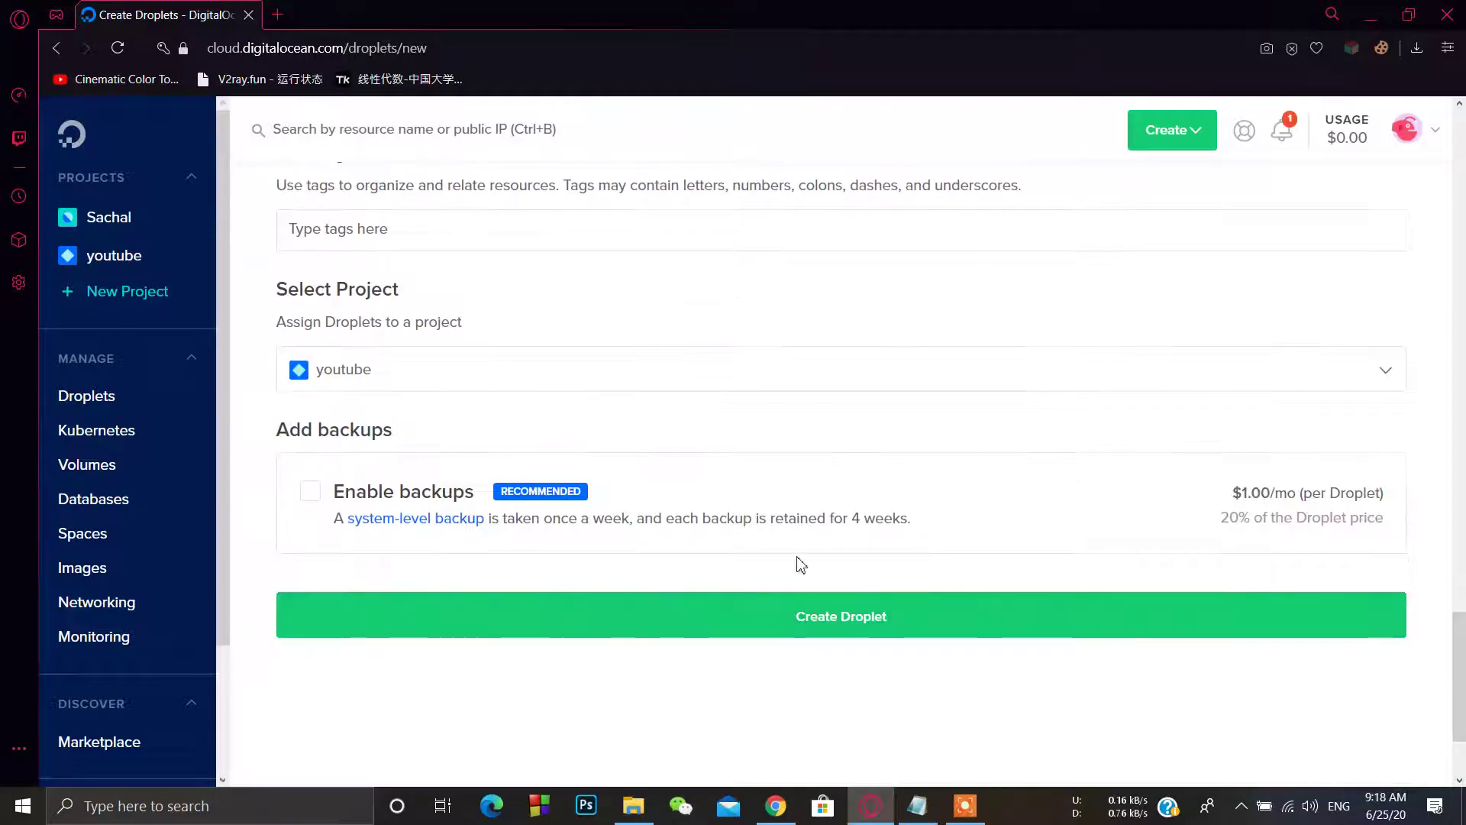
left_click(823, 617)
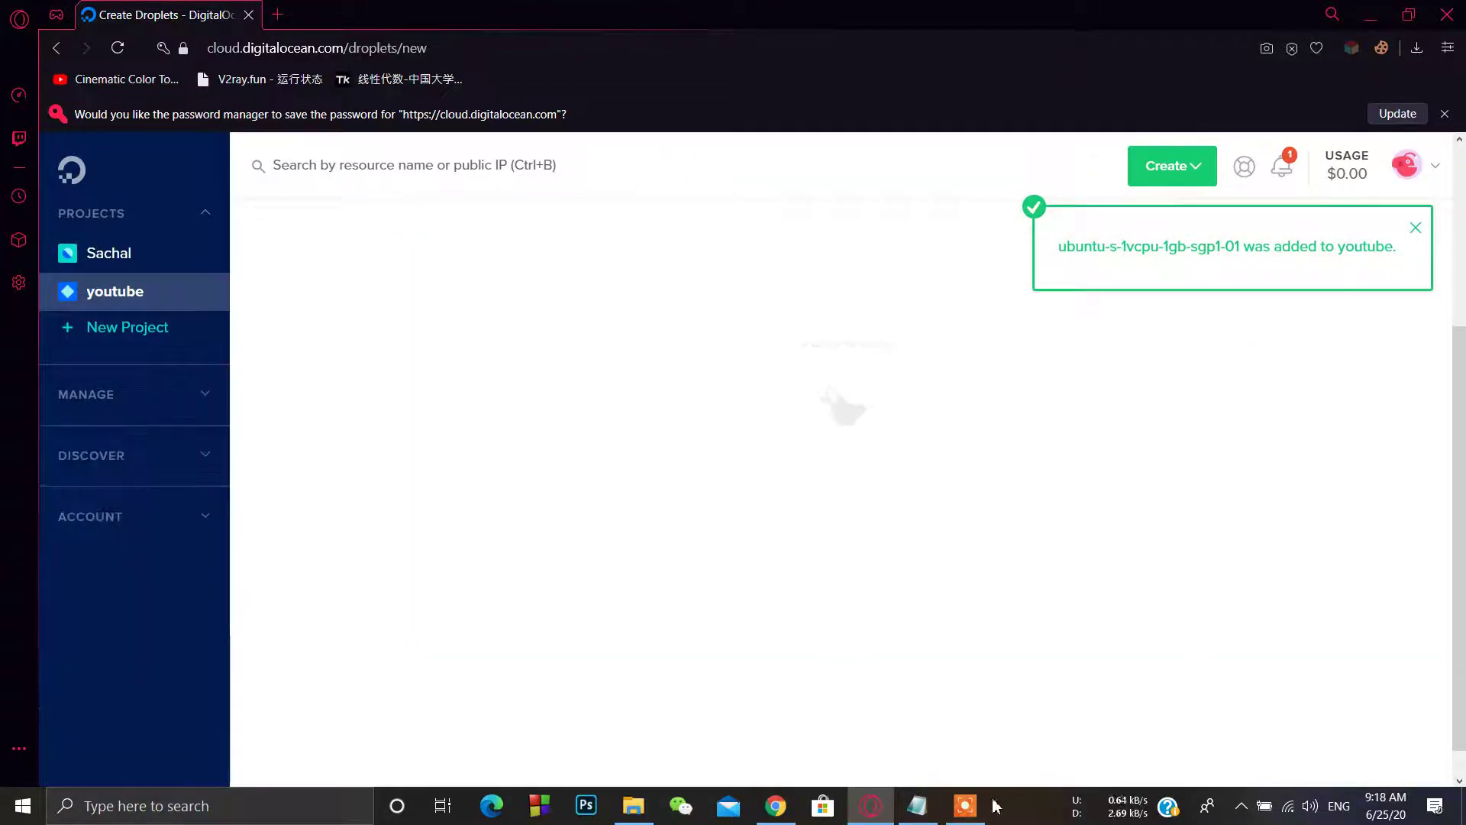
Step: Confirm Create Droplet and wait for ubuntu-s-1vcpu-1gb-sgp1-01 to show IP 178.128.85.164
mouse_move(970, 814)
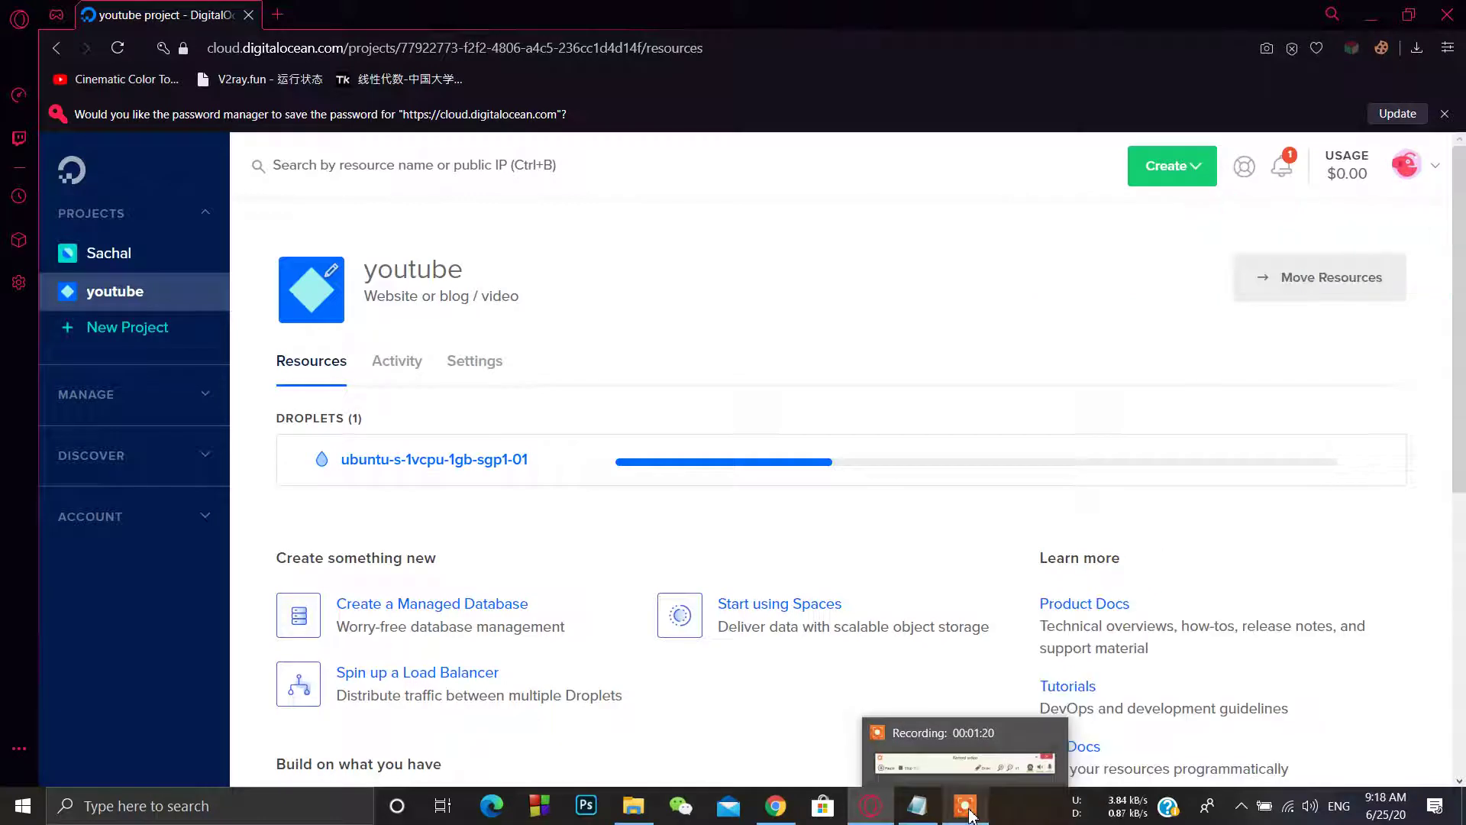
left_click(970, 813)
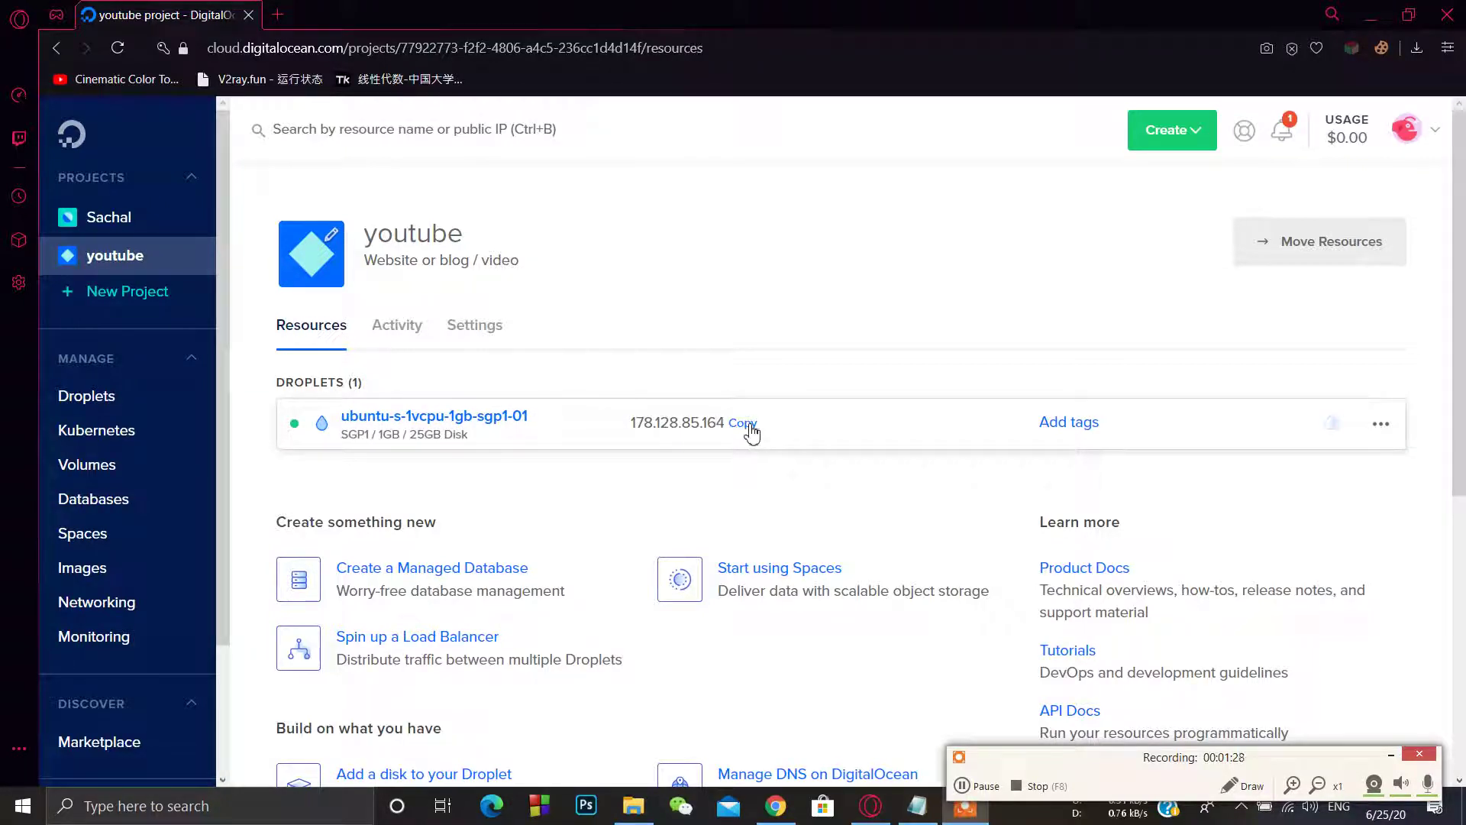
Step: Launch PuTTY and connect over SSH to host 178.128.85.164
left_click(293, 817)
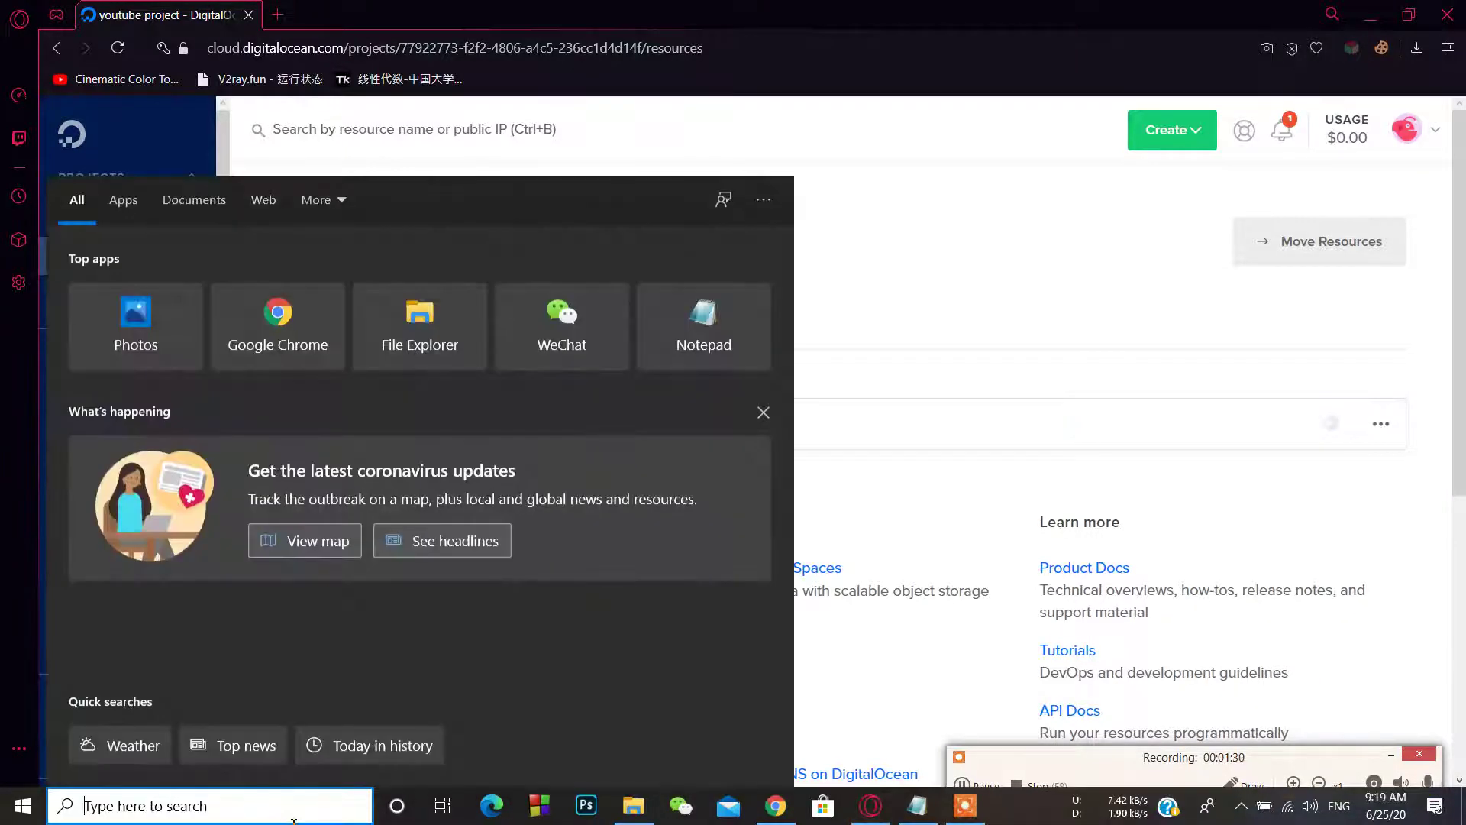
type("putty")
key("Return")
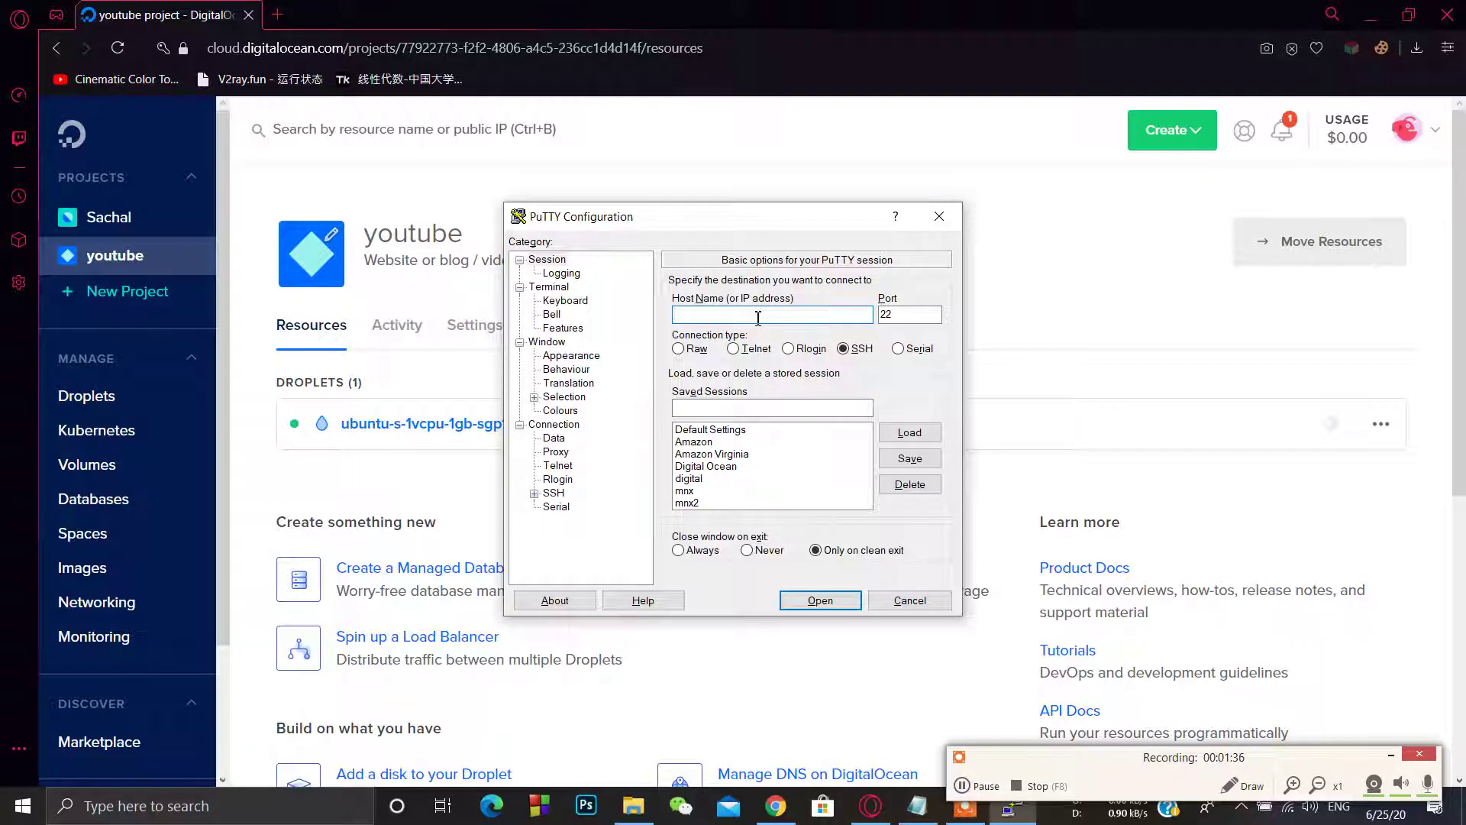
type("178.128.85.164")
key("Return")
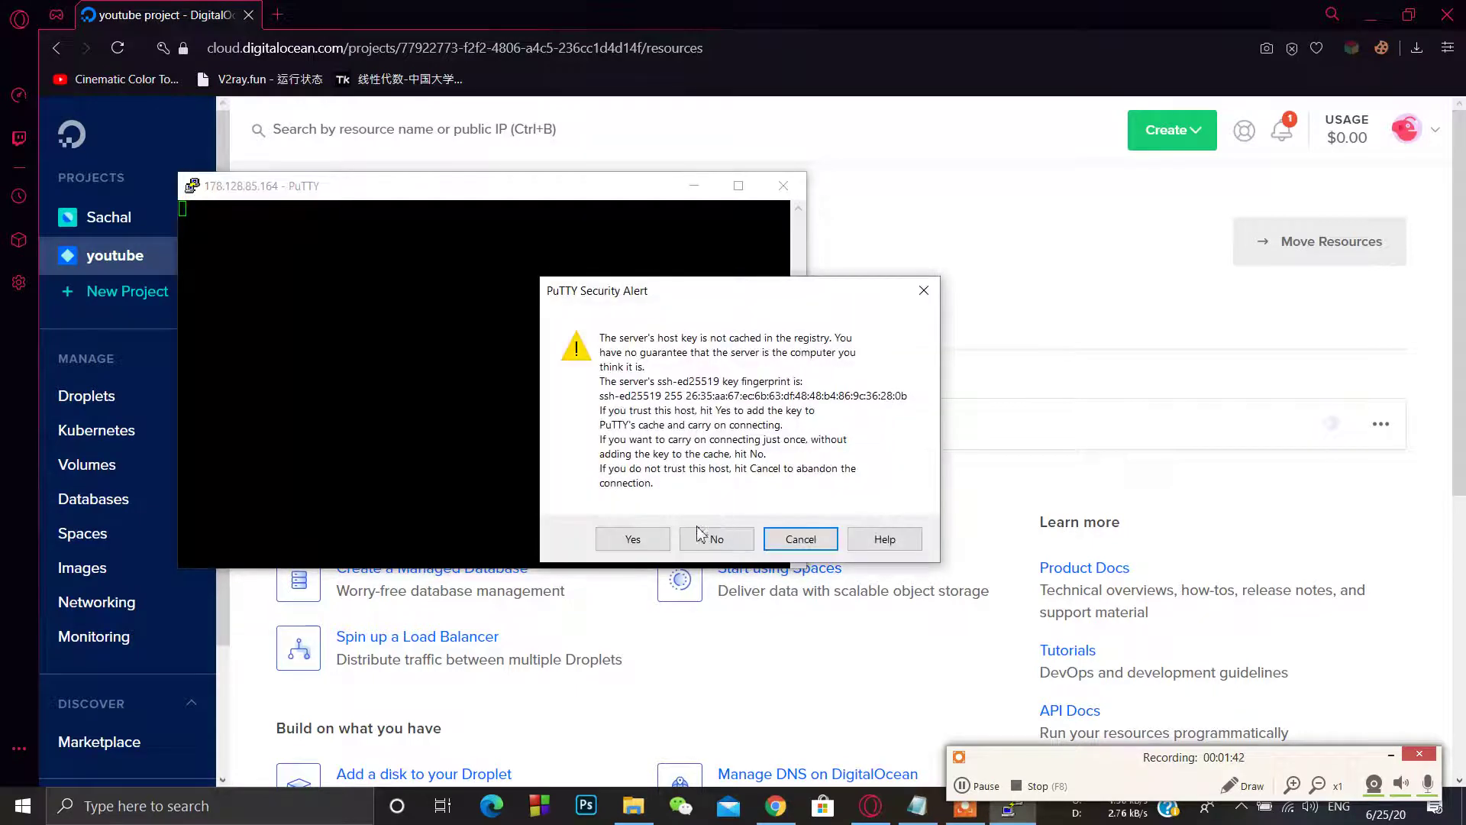
Step: Accept the host key and log in as root with the droplet's password
left_click(641, 538)
type("root")
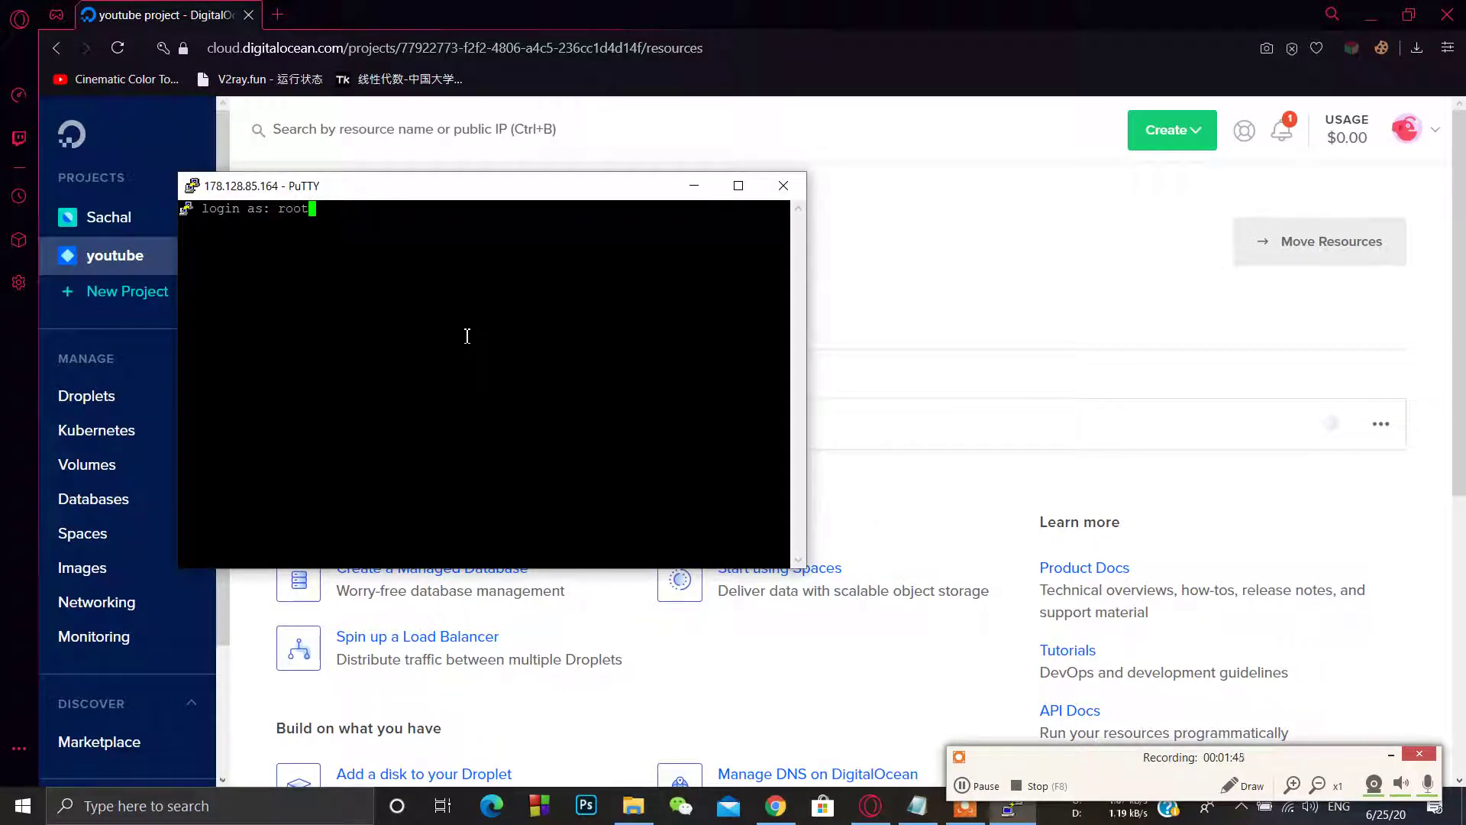
key("Return")
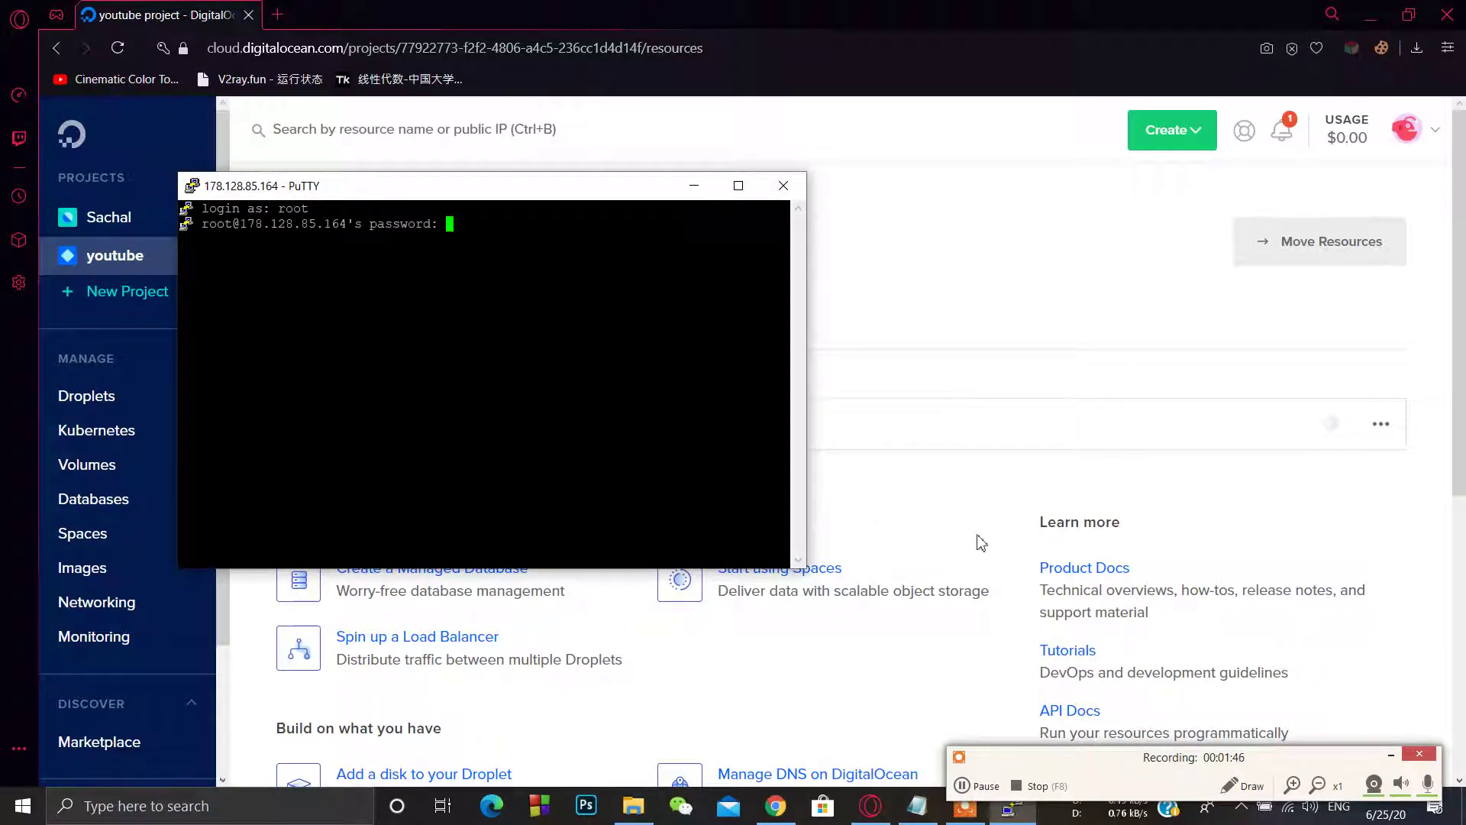
left_click(981, 786)
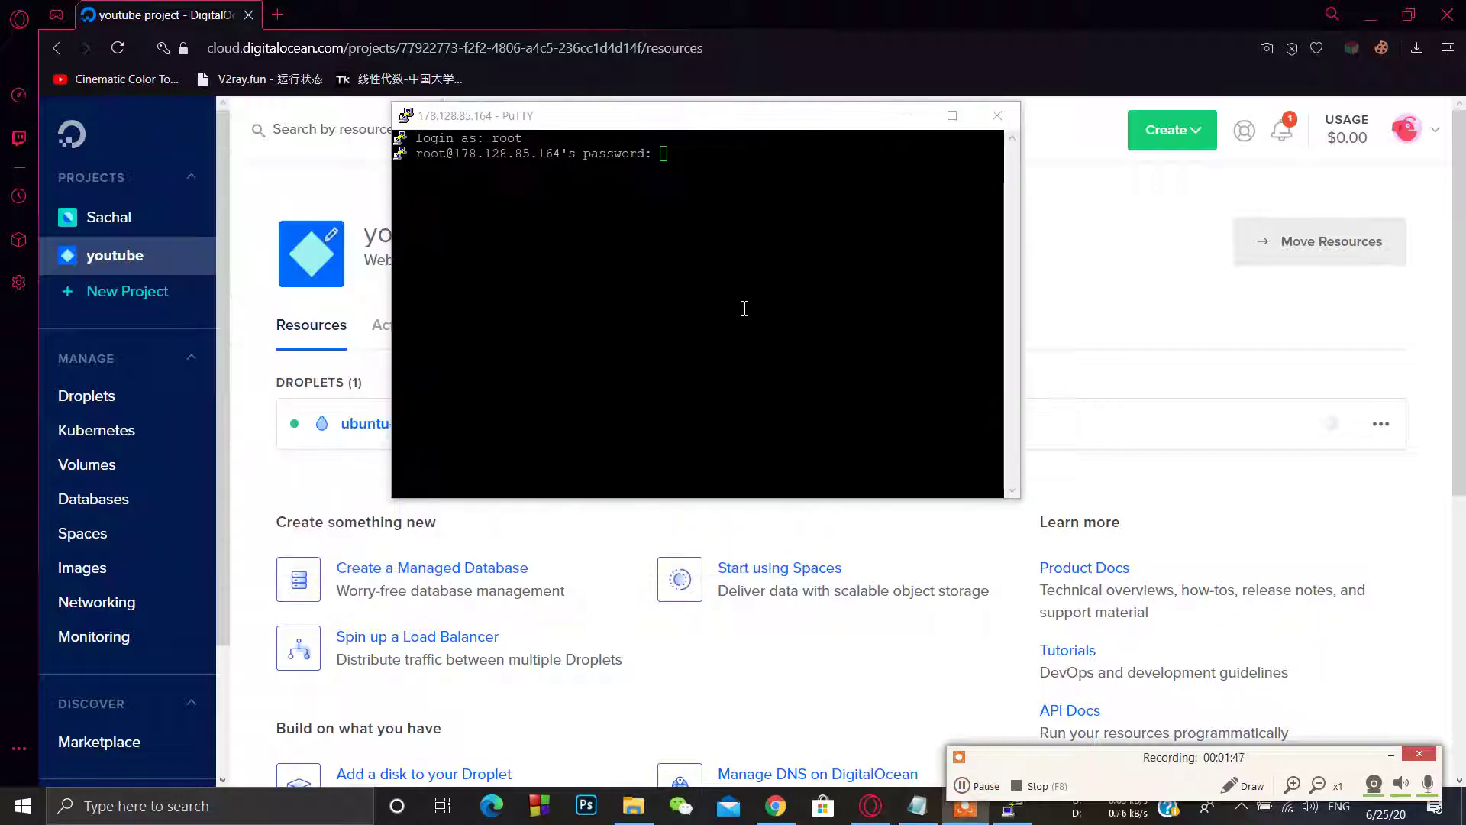
left_click(721, 256)
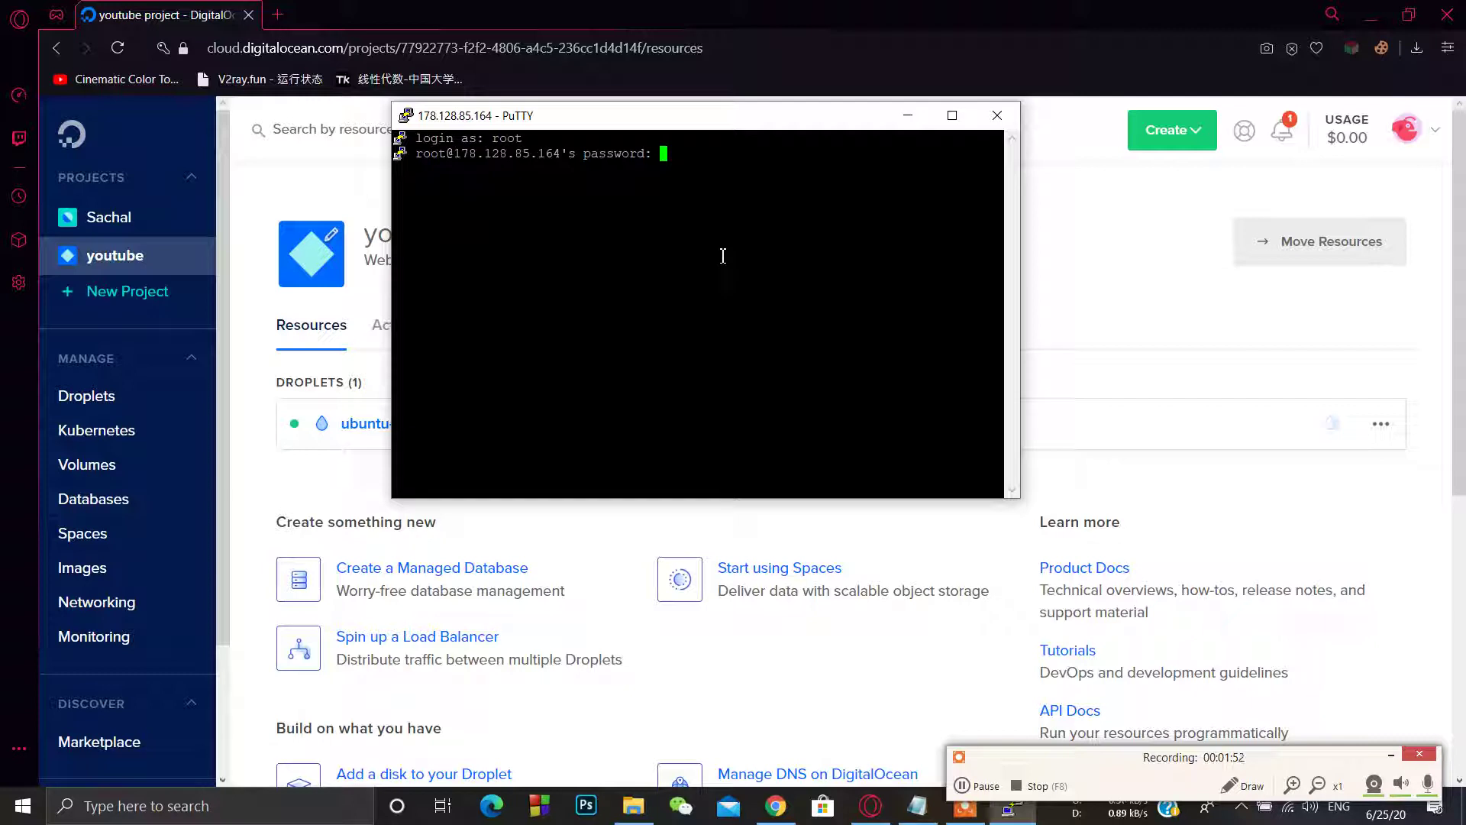
key("Return")
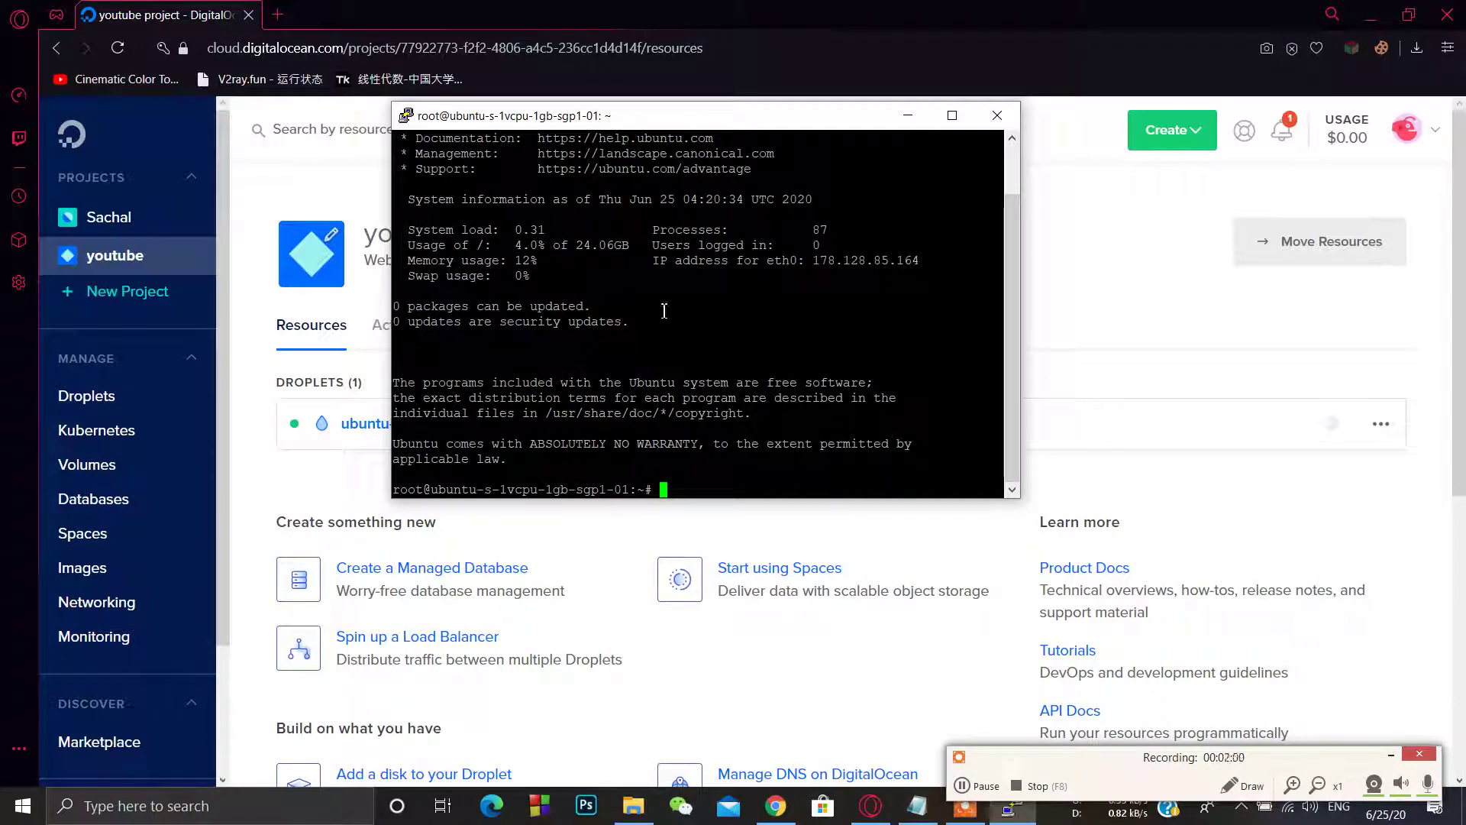
Step: Copy the wget command from Notepad and run it in PuTTY to download shadowsocksR.sh
left_click(1391, 755)
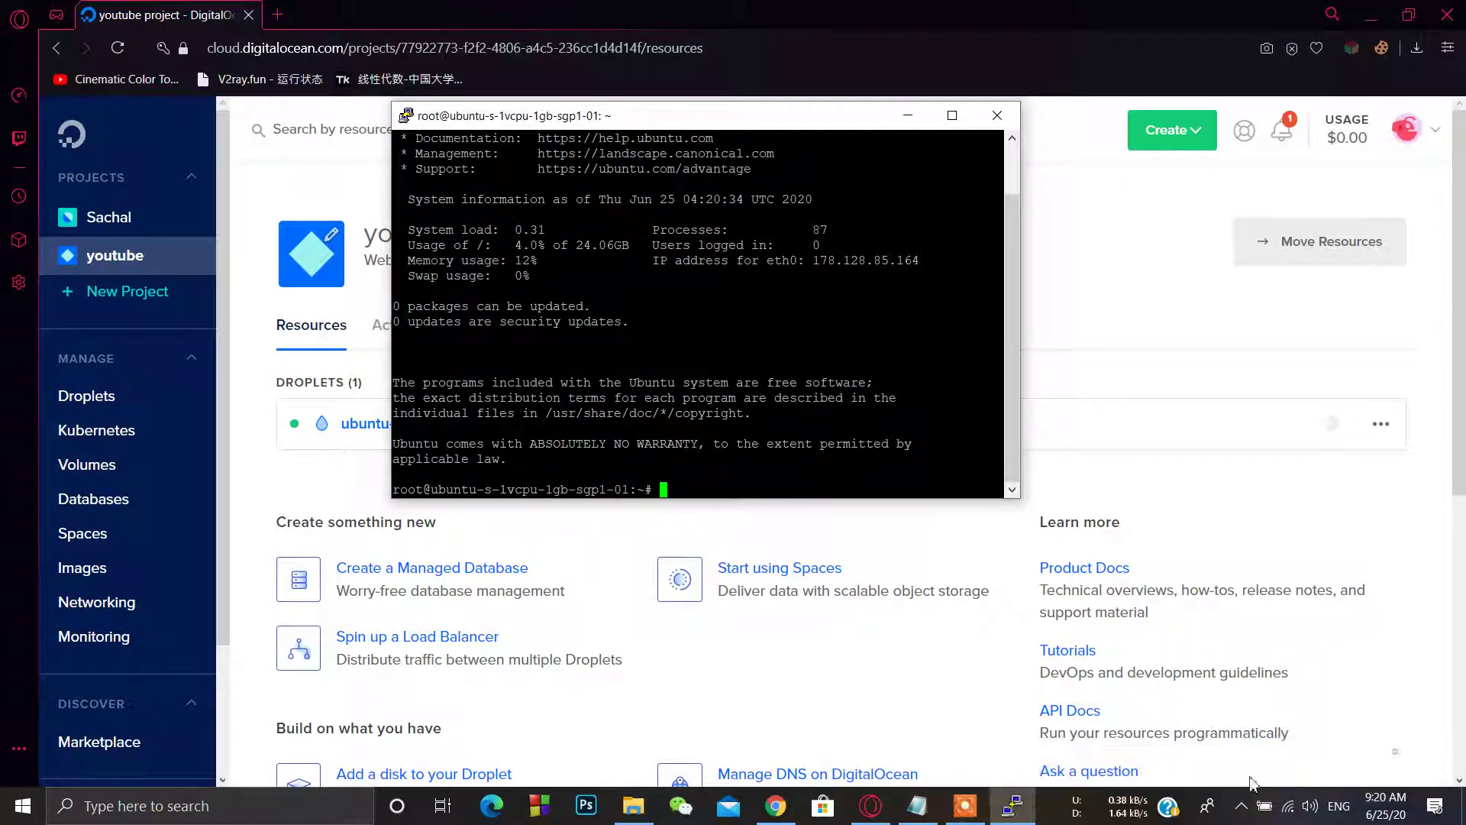
left_click(932, 805)
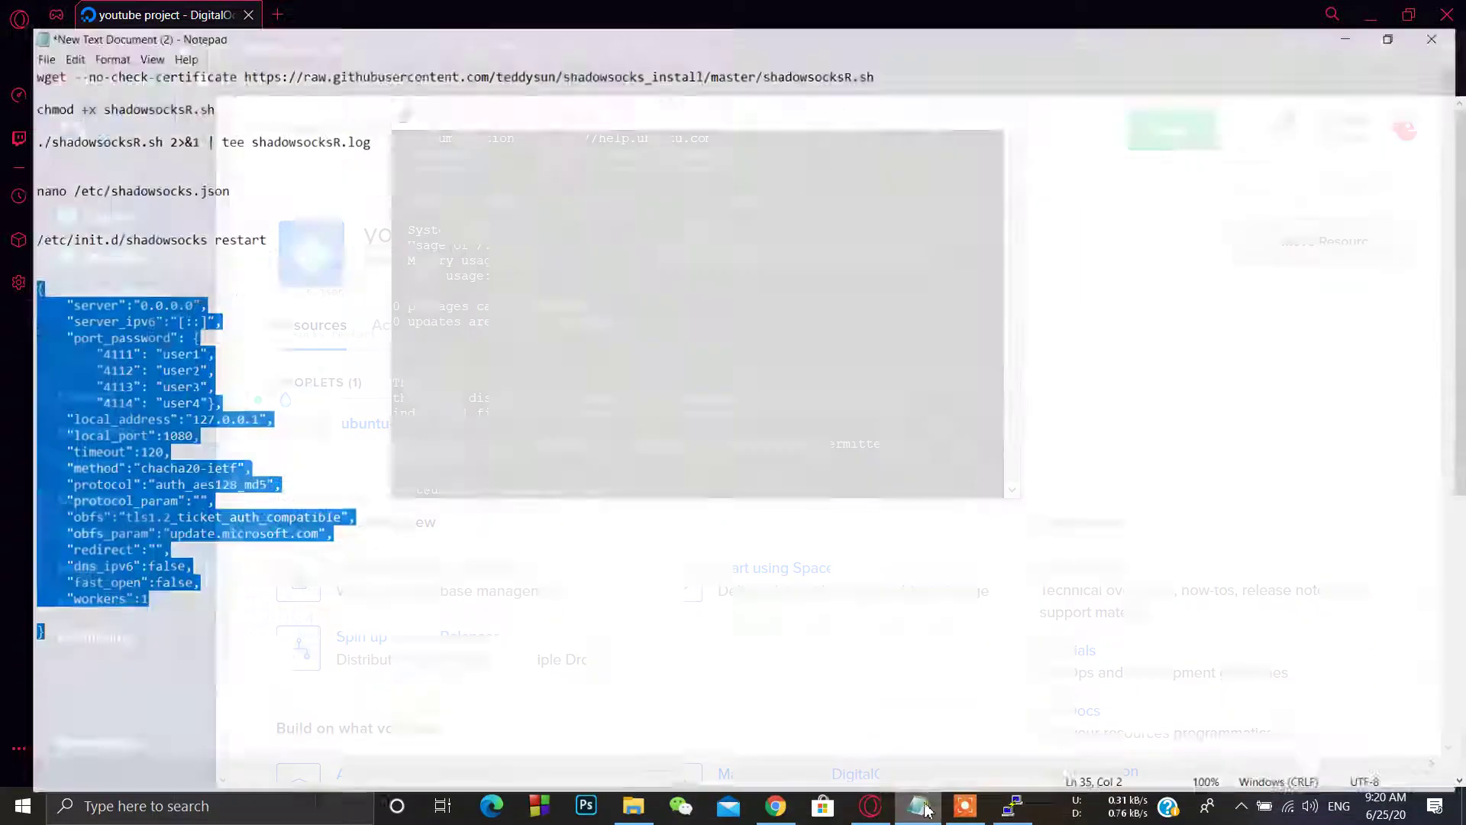
left_click_drag(901, 50, 4, 49)
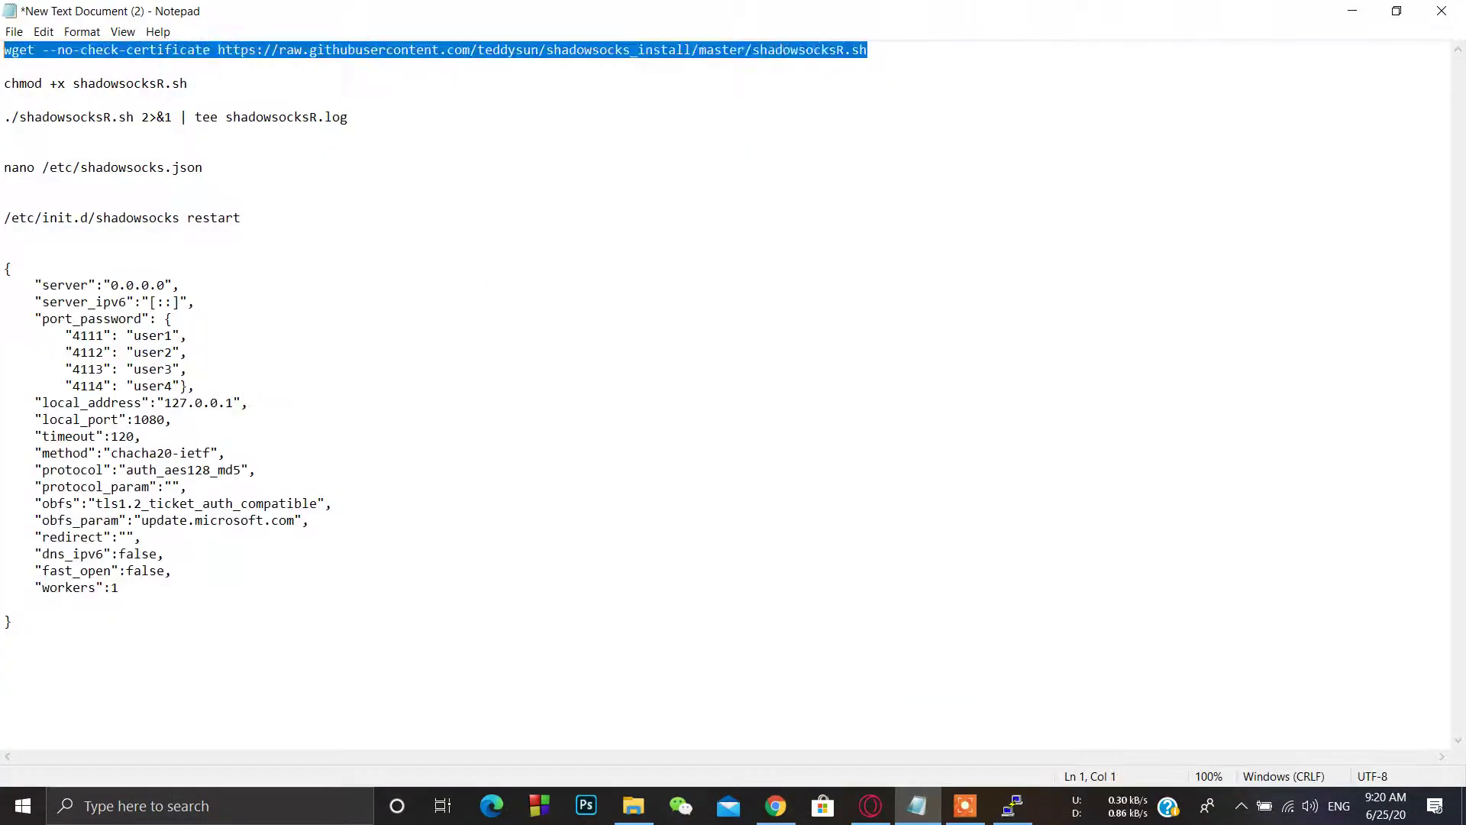
key("ctrl+c")
right_click(39, 50)
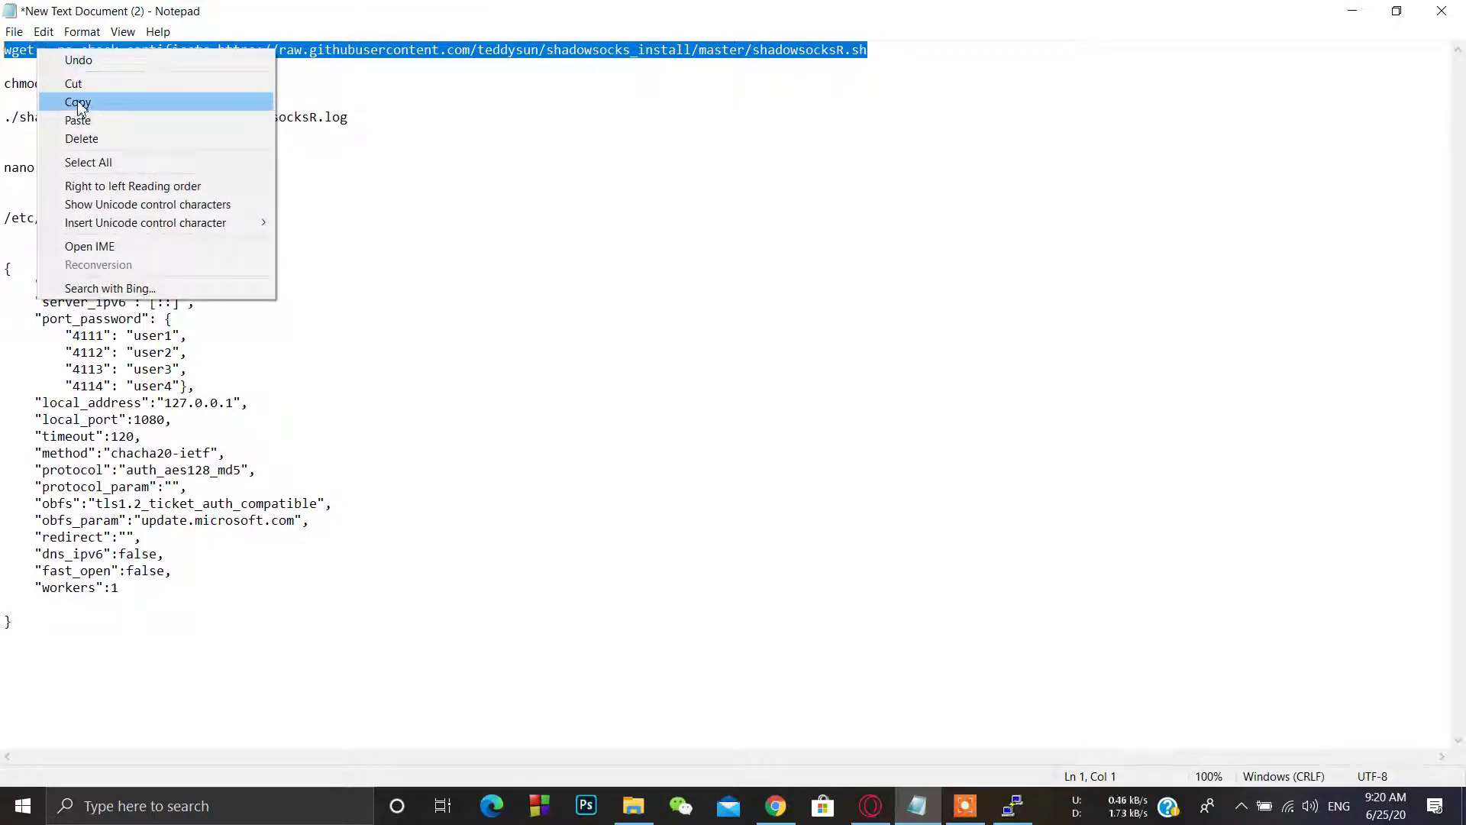
left_click(79, 102)
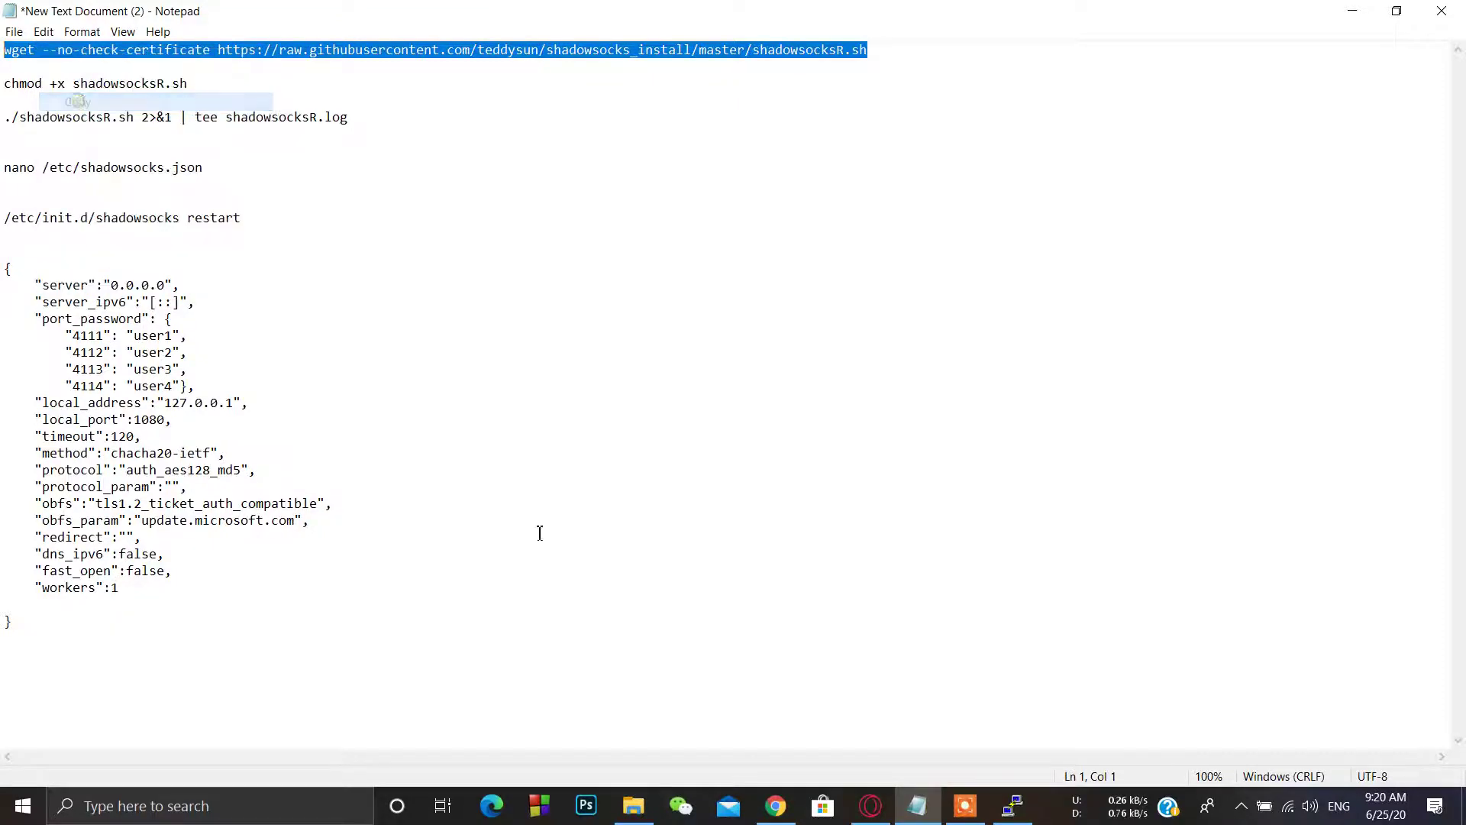
left_click(1012, 806)
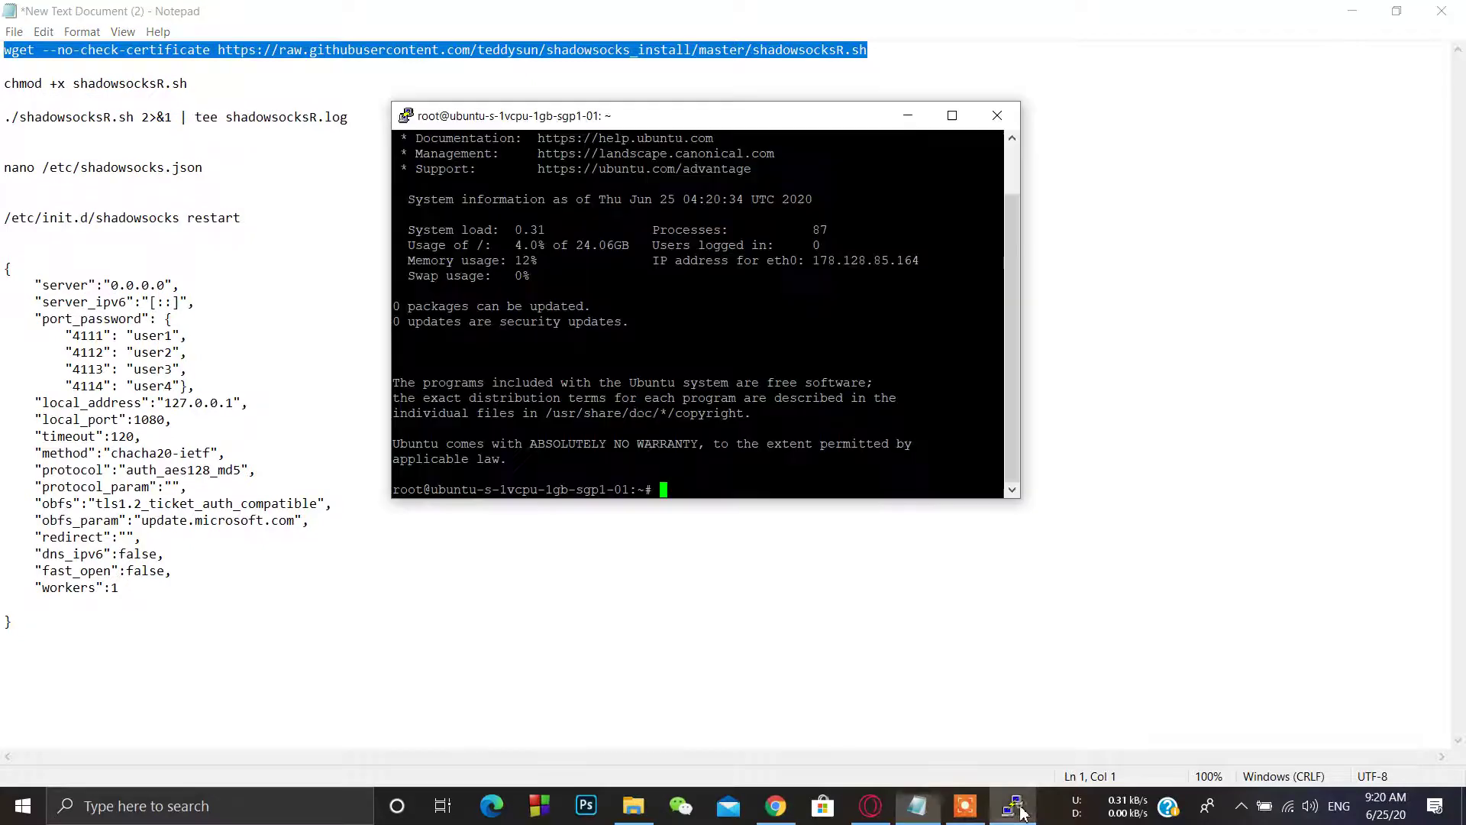
right_click(814, 336)
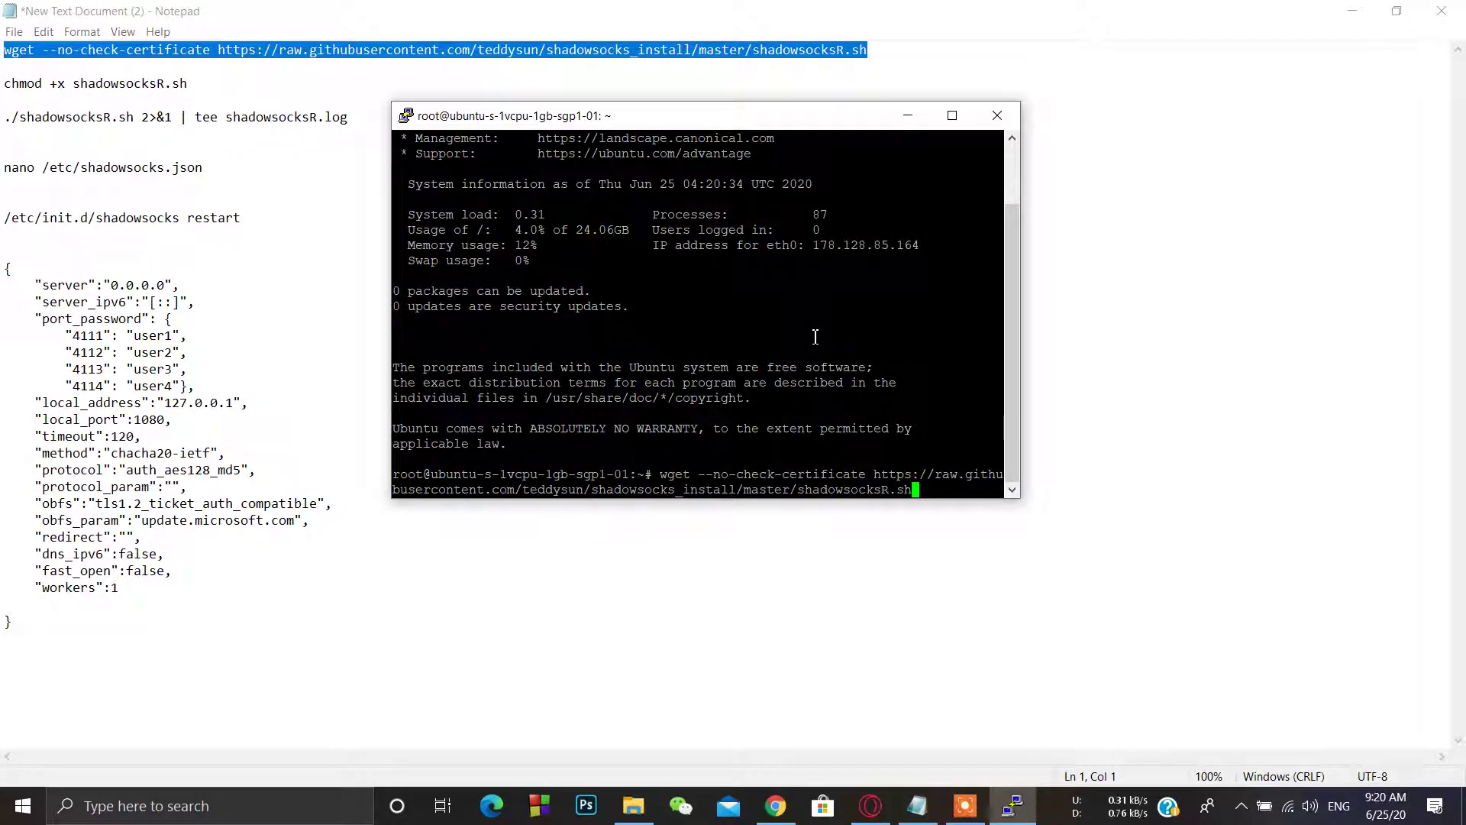
key("Return")
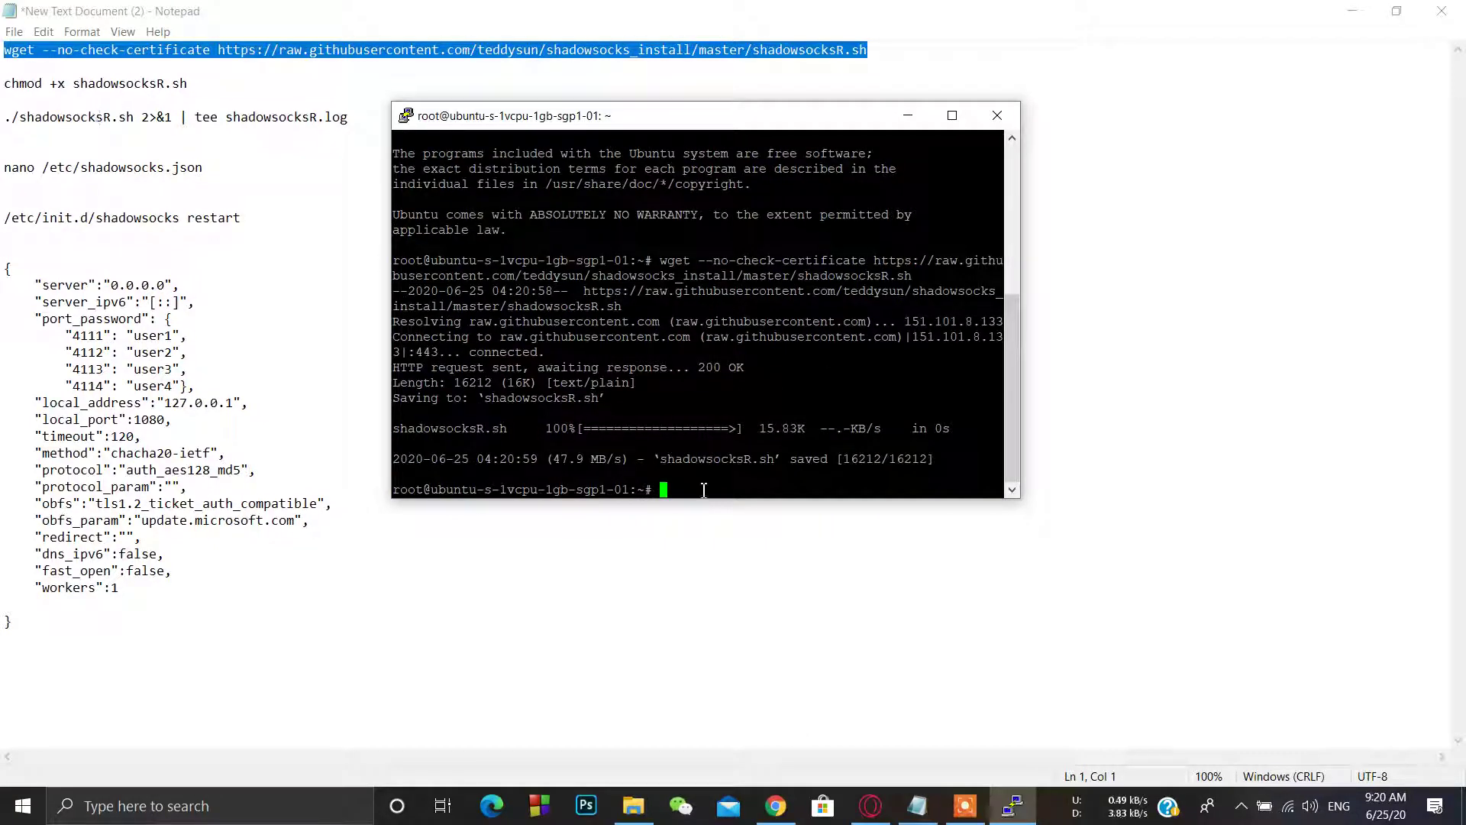
Step: Copy and run the chmod command to make shadowsocksR.sh executable
left_click(199, 90)
key("shift+Home")
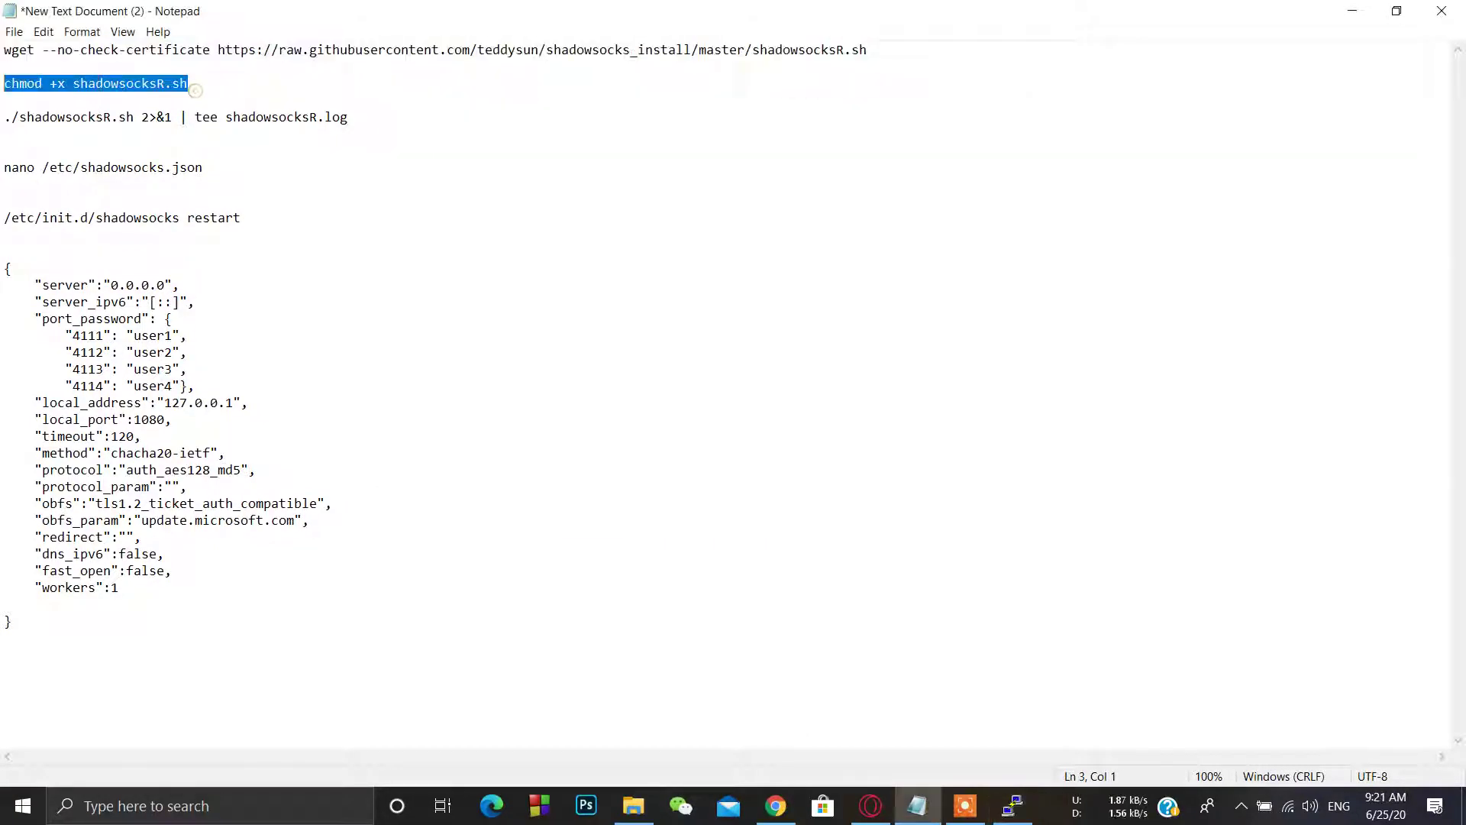
right_click(34, 86)
left_click(84, 135)
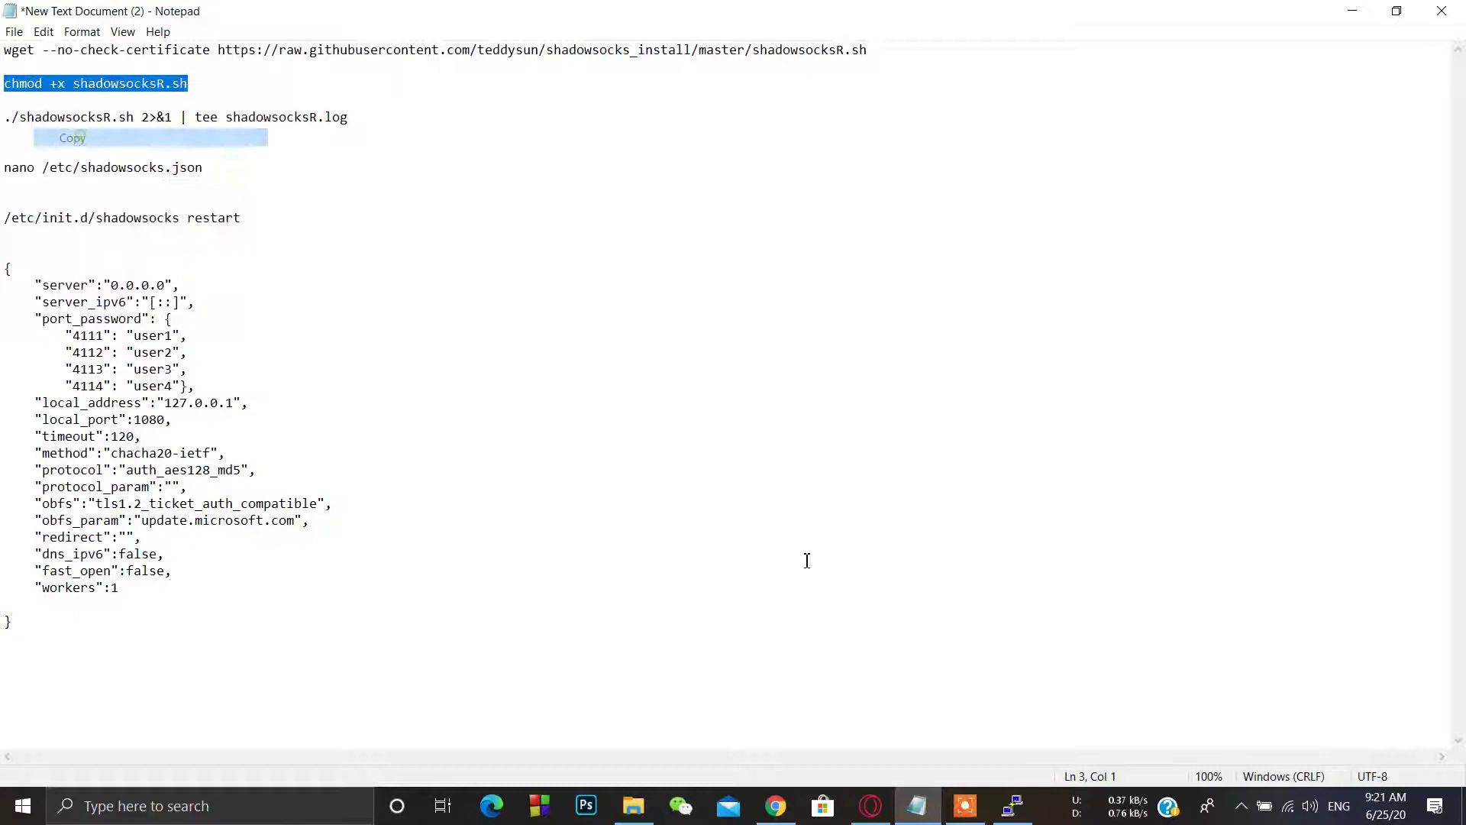
left_click(1013, 805)
right_click(899, 416)
key("Return")
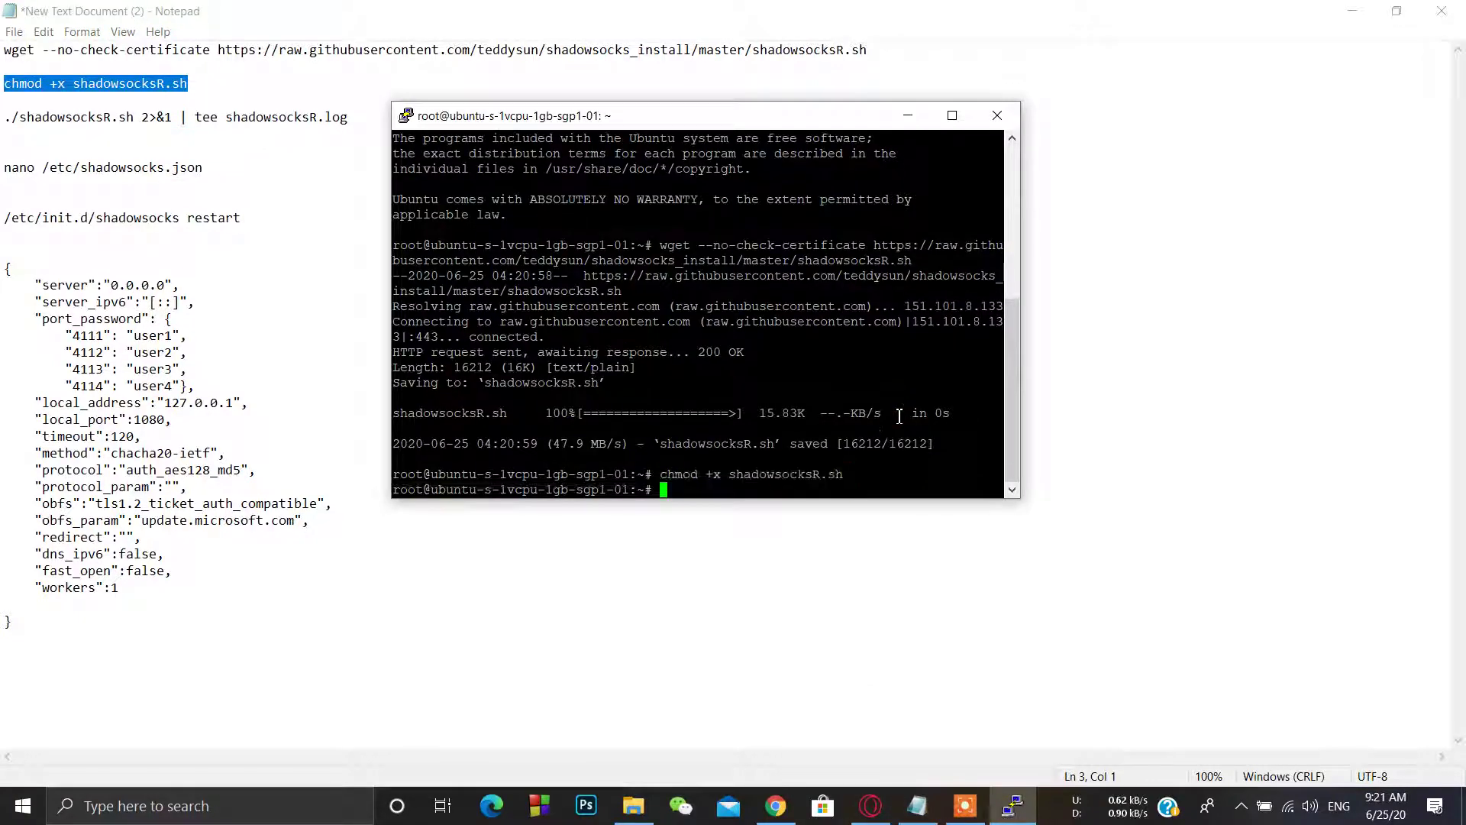
Step: Copy and run the install script command to launch the ShadowsocksR installer
left_click(353, 117)
key("shift+Home")
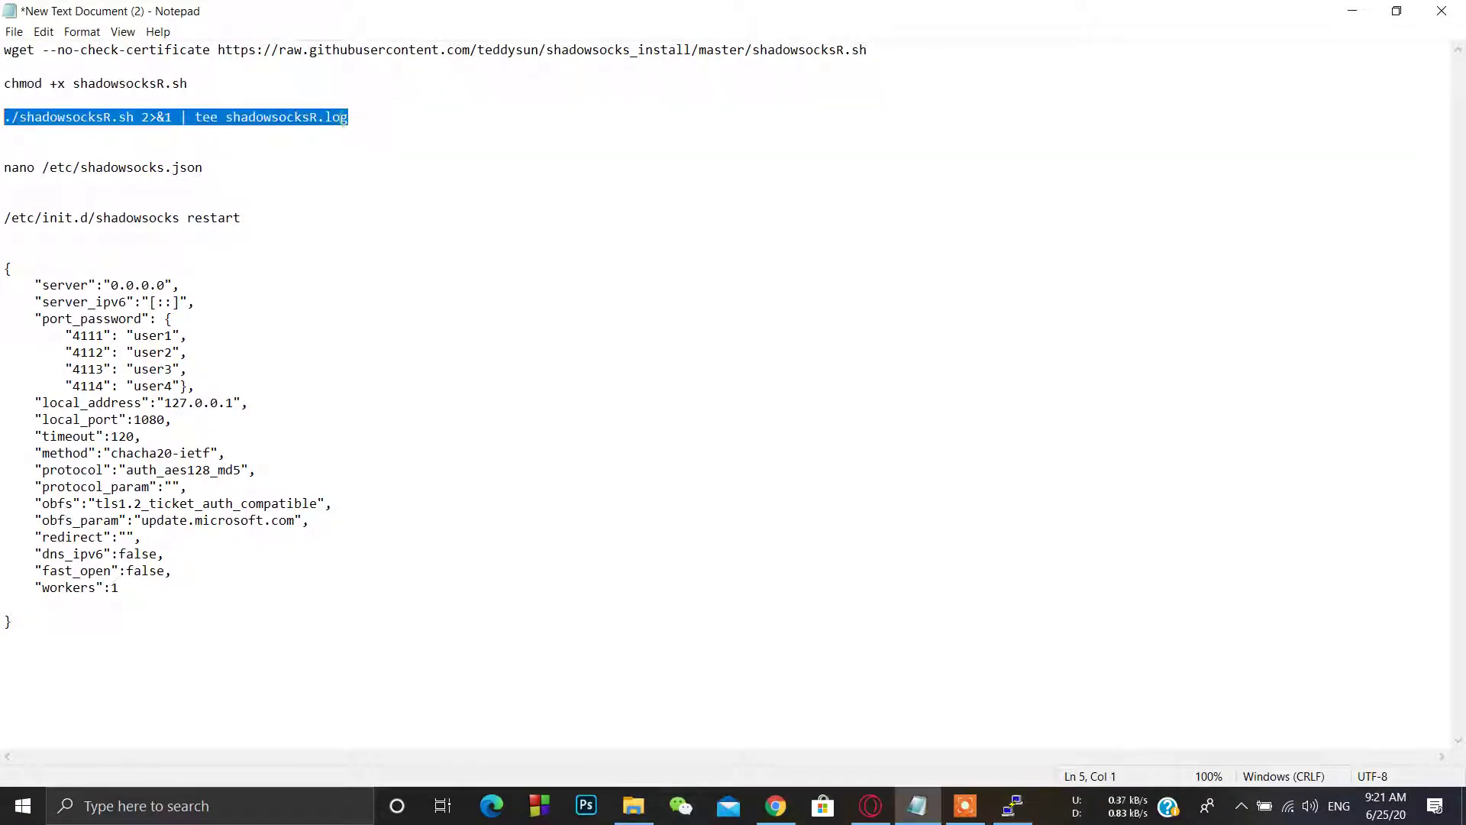
right_click(42, 113)
left_click(82, 162)
left_click(1015, 803)
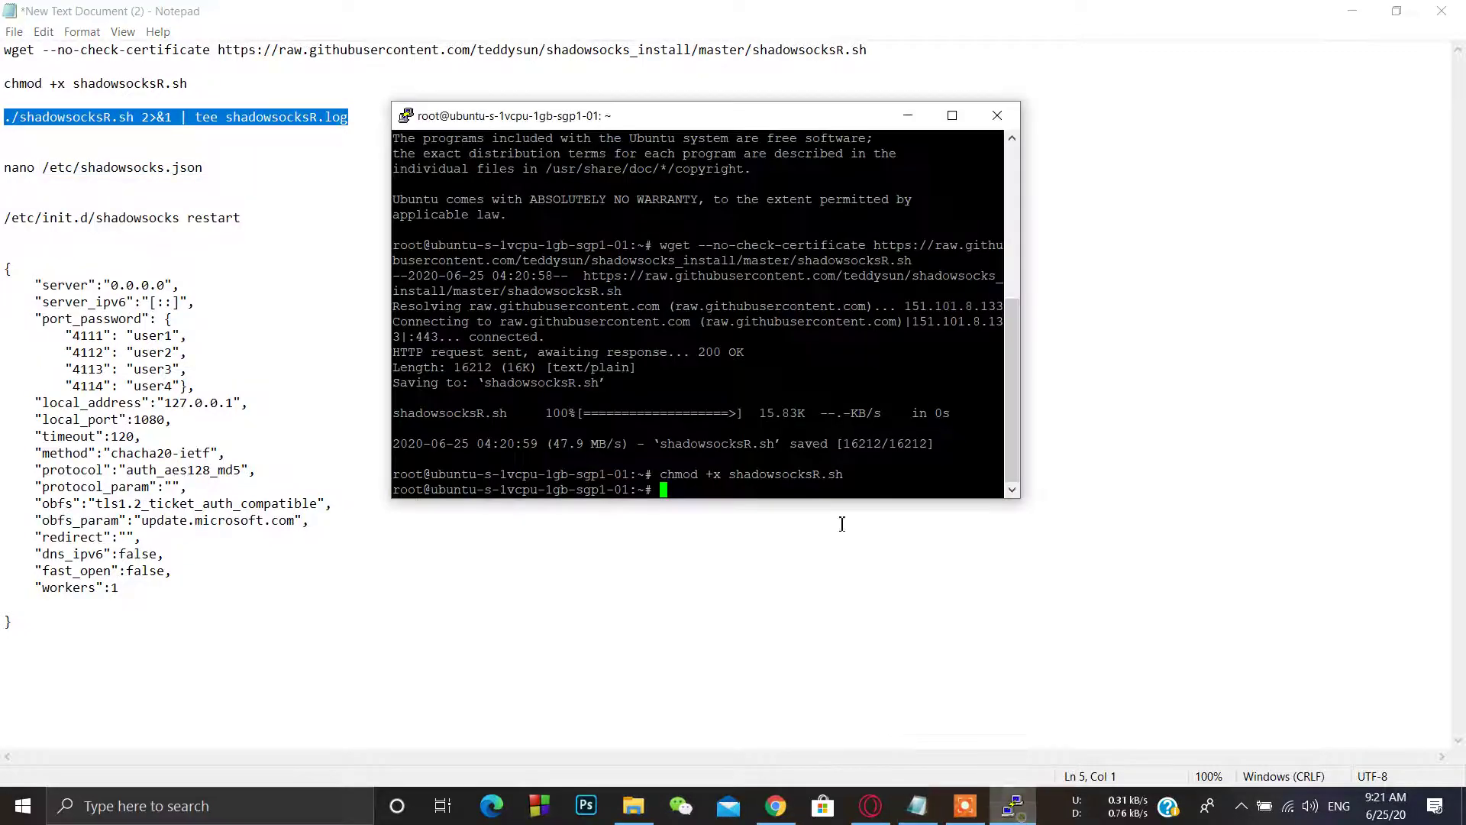
right_click(865, 475)
key("Return")
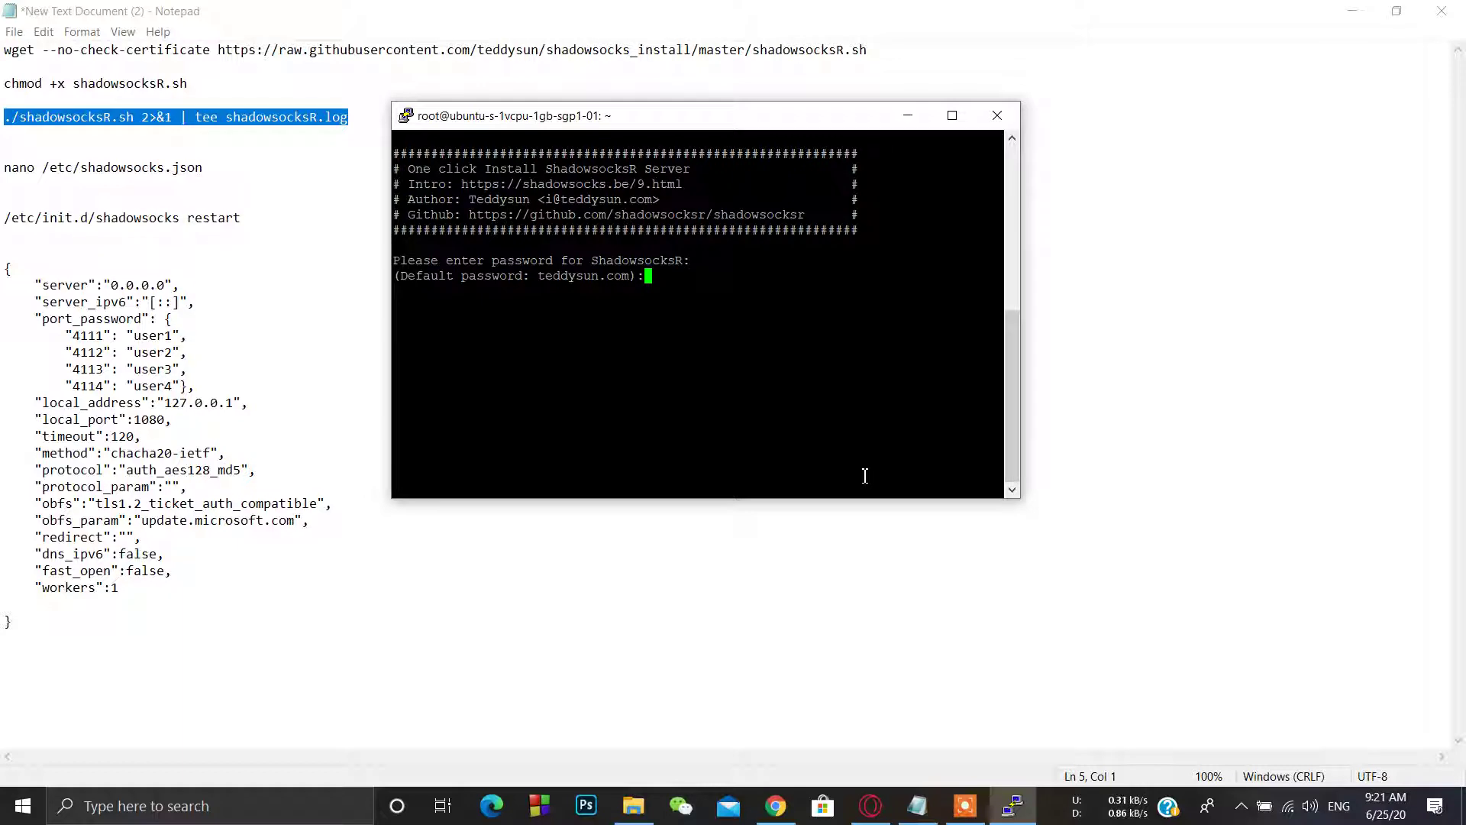
Step: Enter the ShadowsocksR server password and set the server port to 4321
type("user")
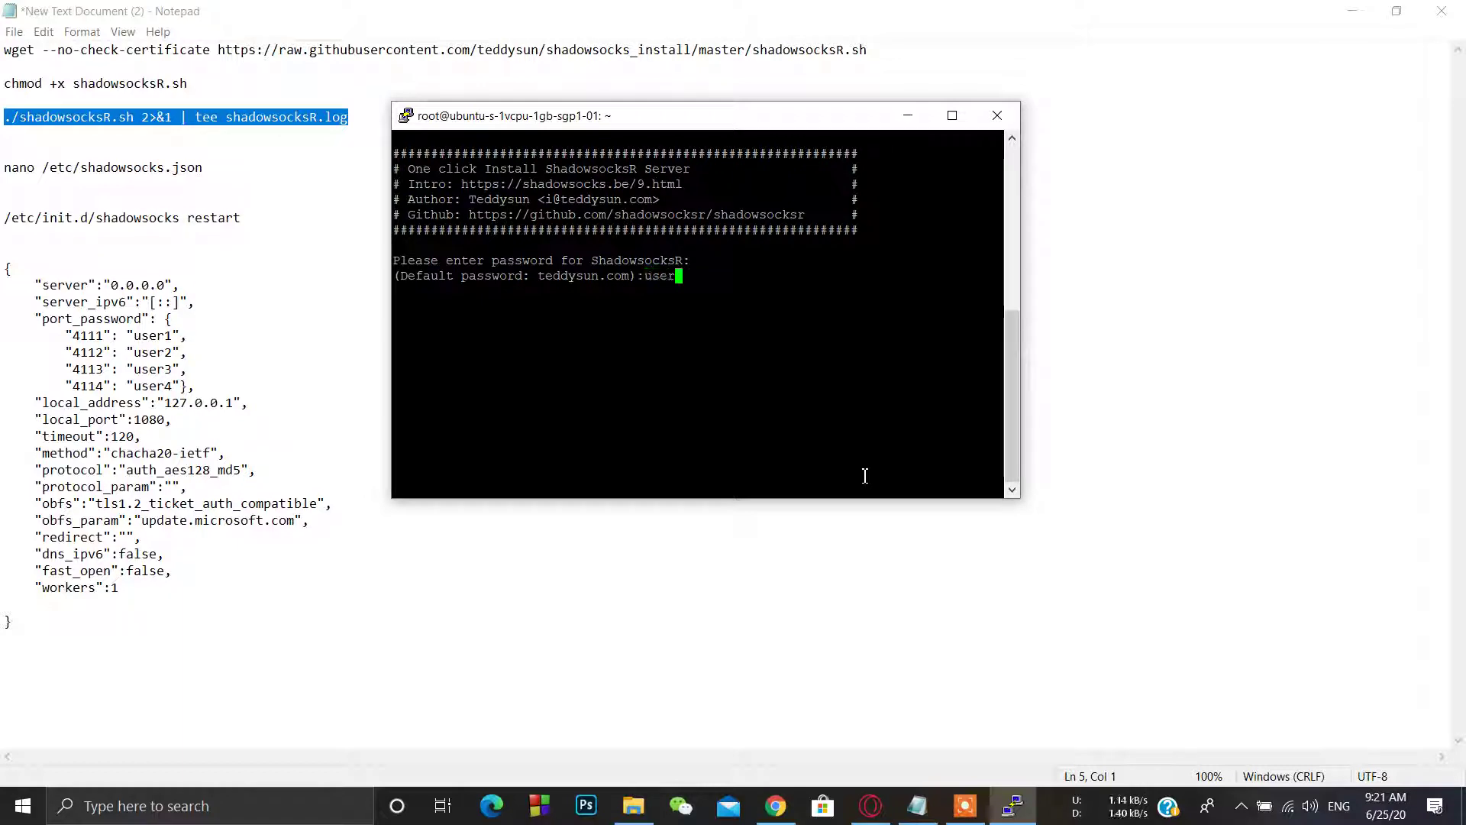
key("Return")
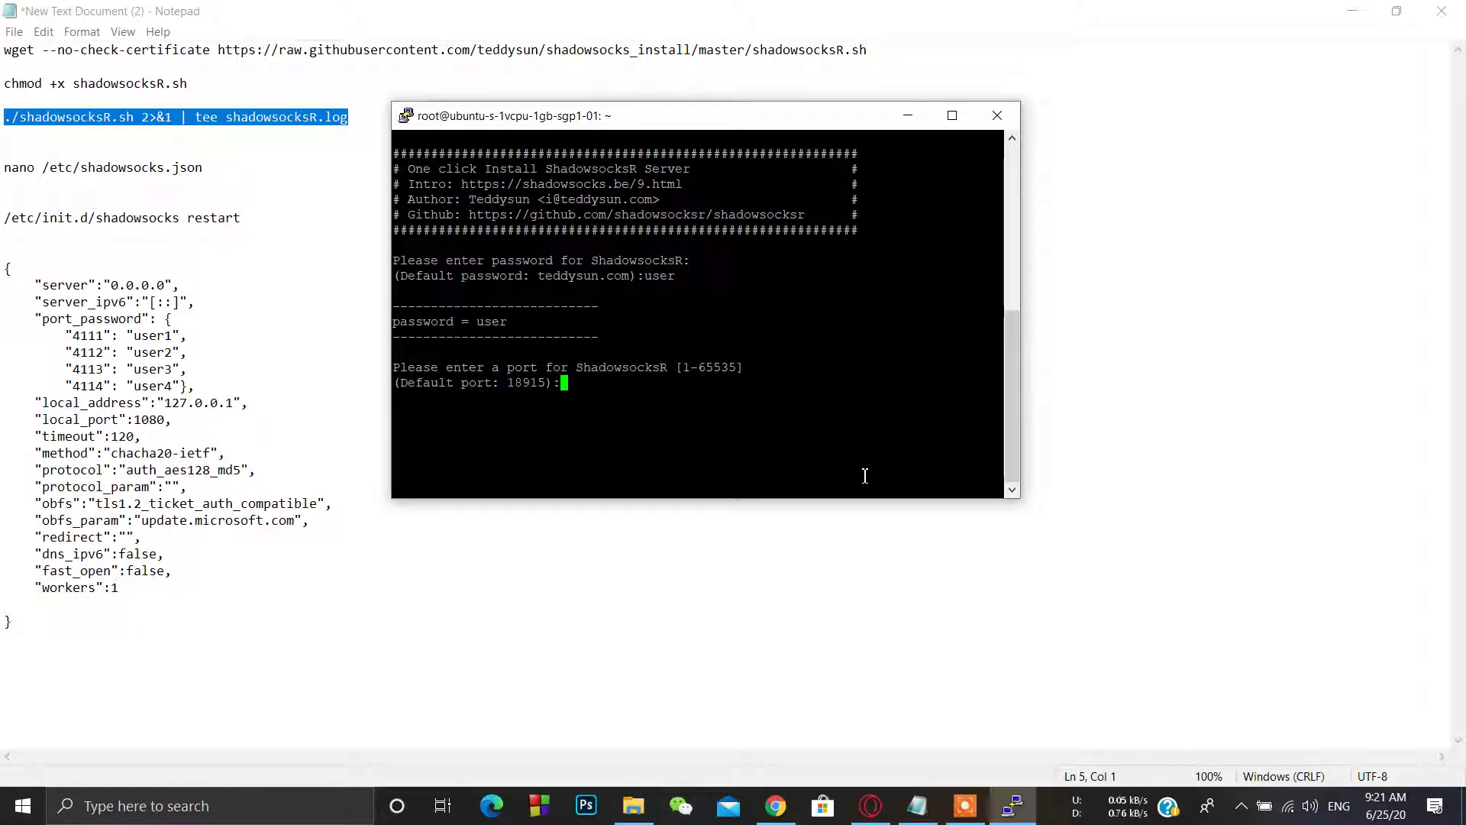
type("4321")
key("Return")
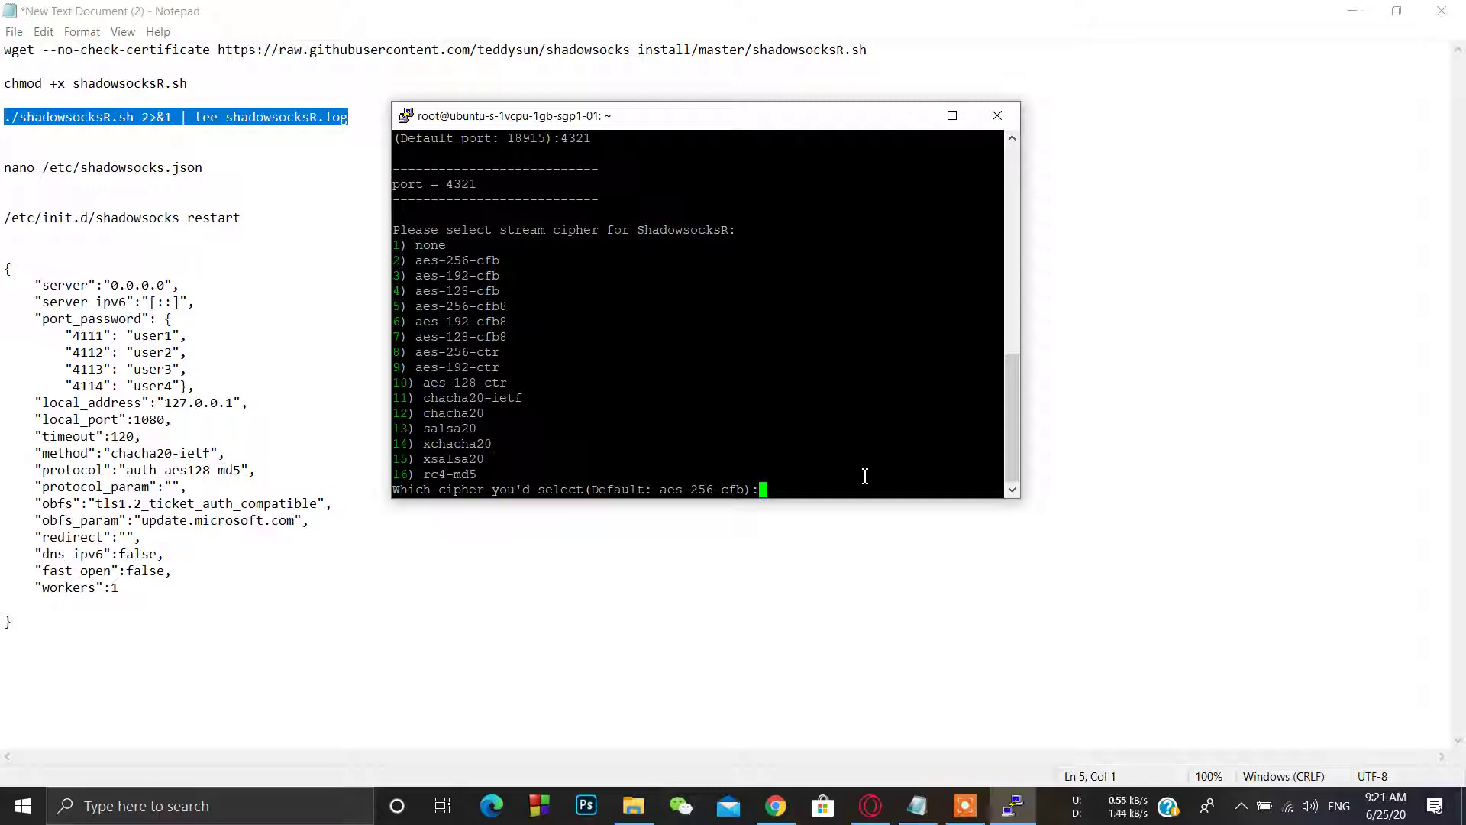
Step: Choose chacha20-ietf (11), auth_sha1_v4_compatible (4) and tls1.2_ticket_auth_compatible (7), then start installing
type("11")
key("Return")
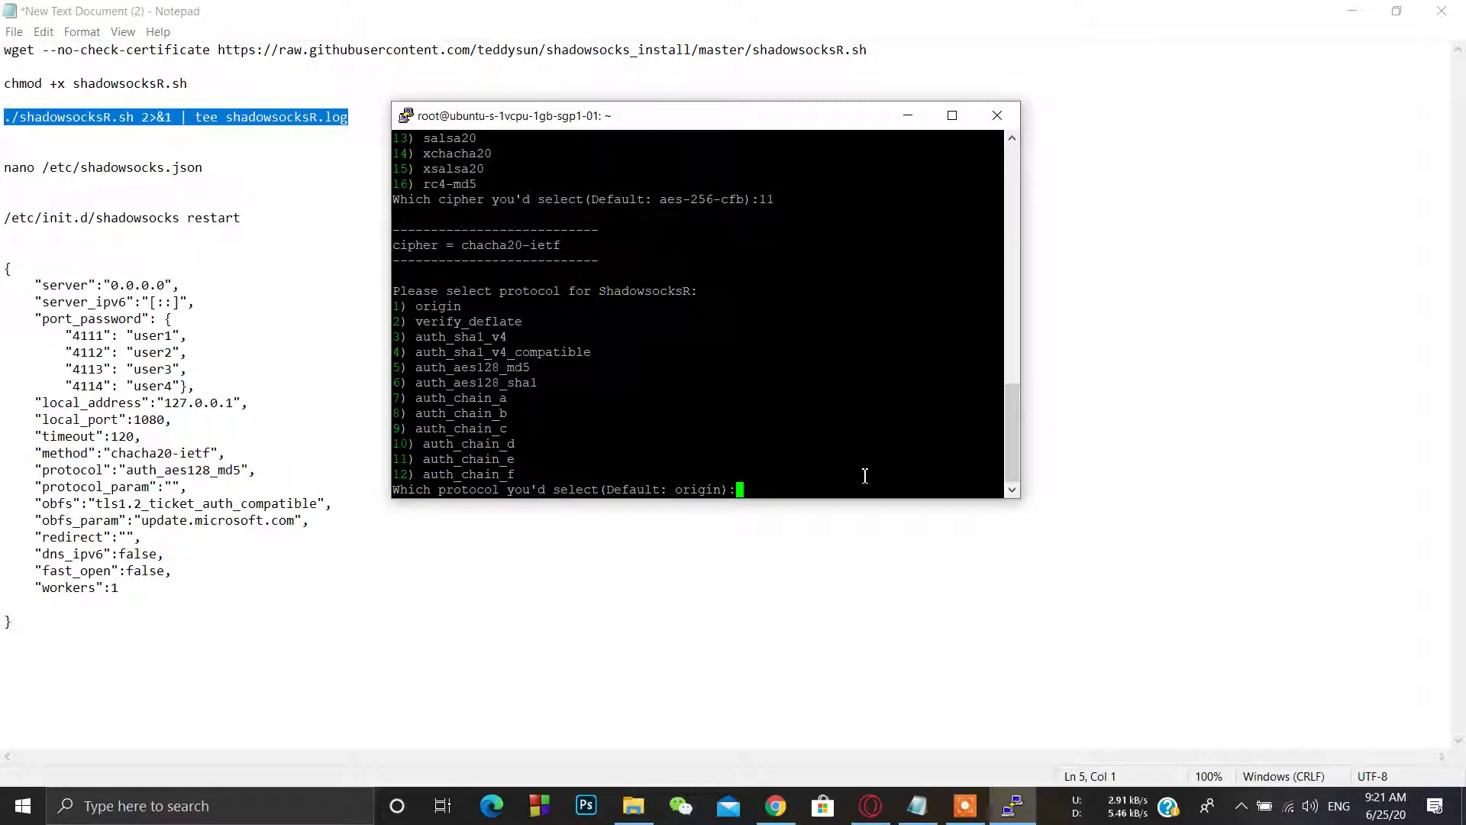
type("4")
key("Return")
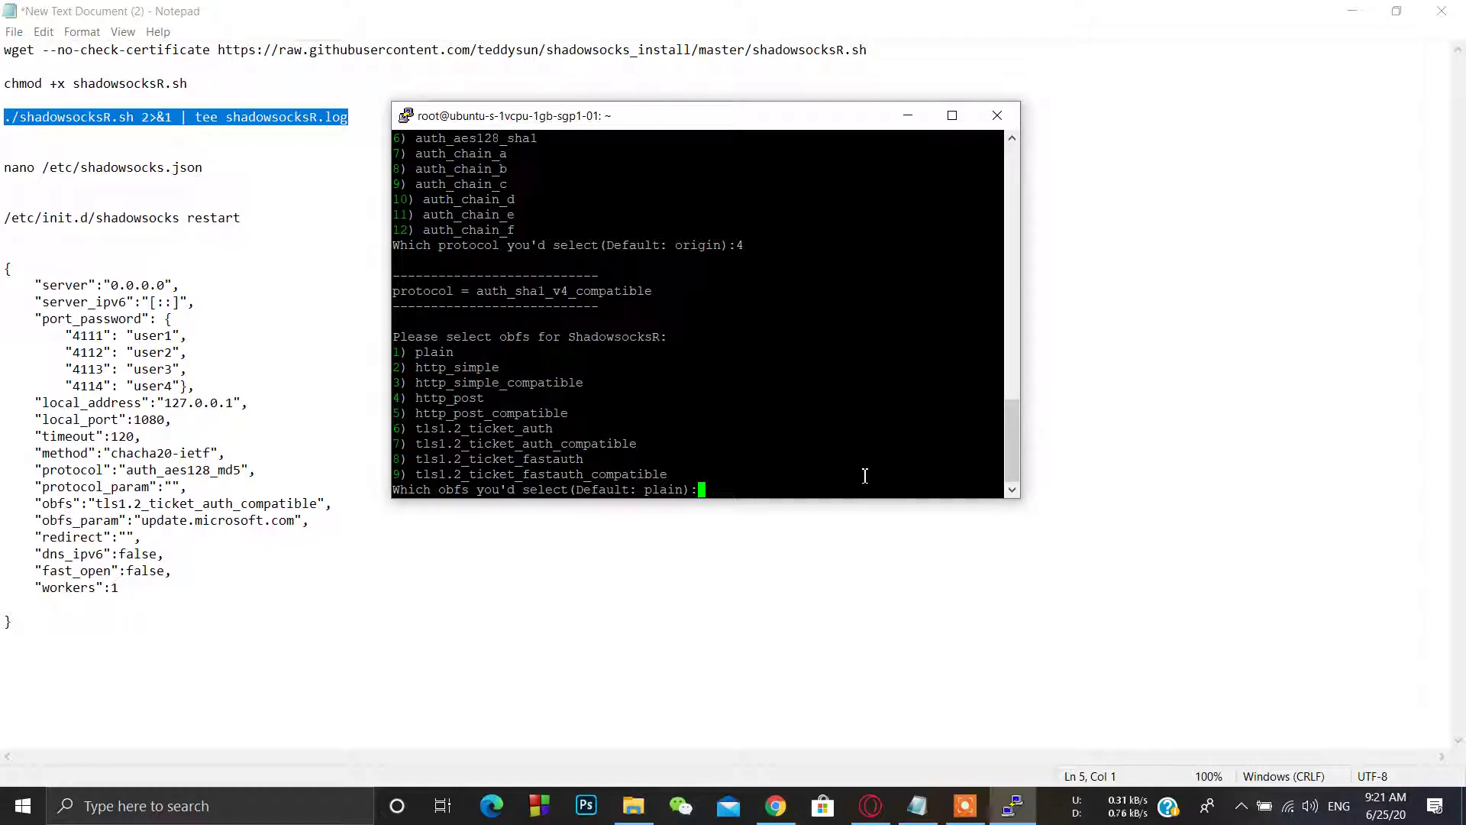
type("7")
key("Return")
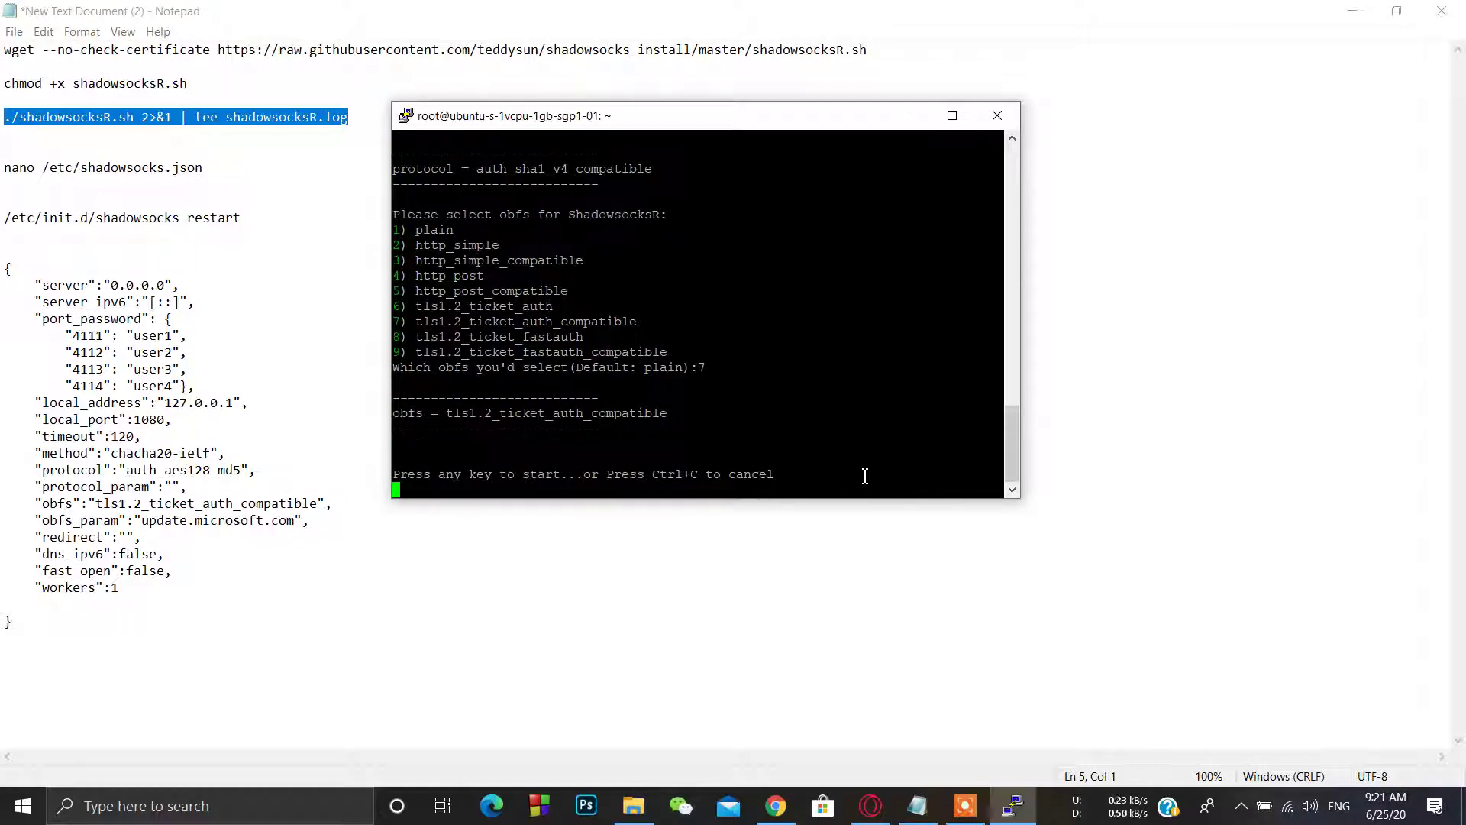
key("Return")
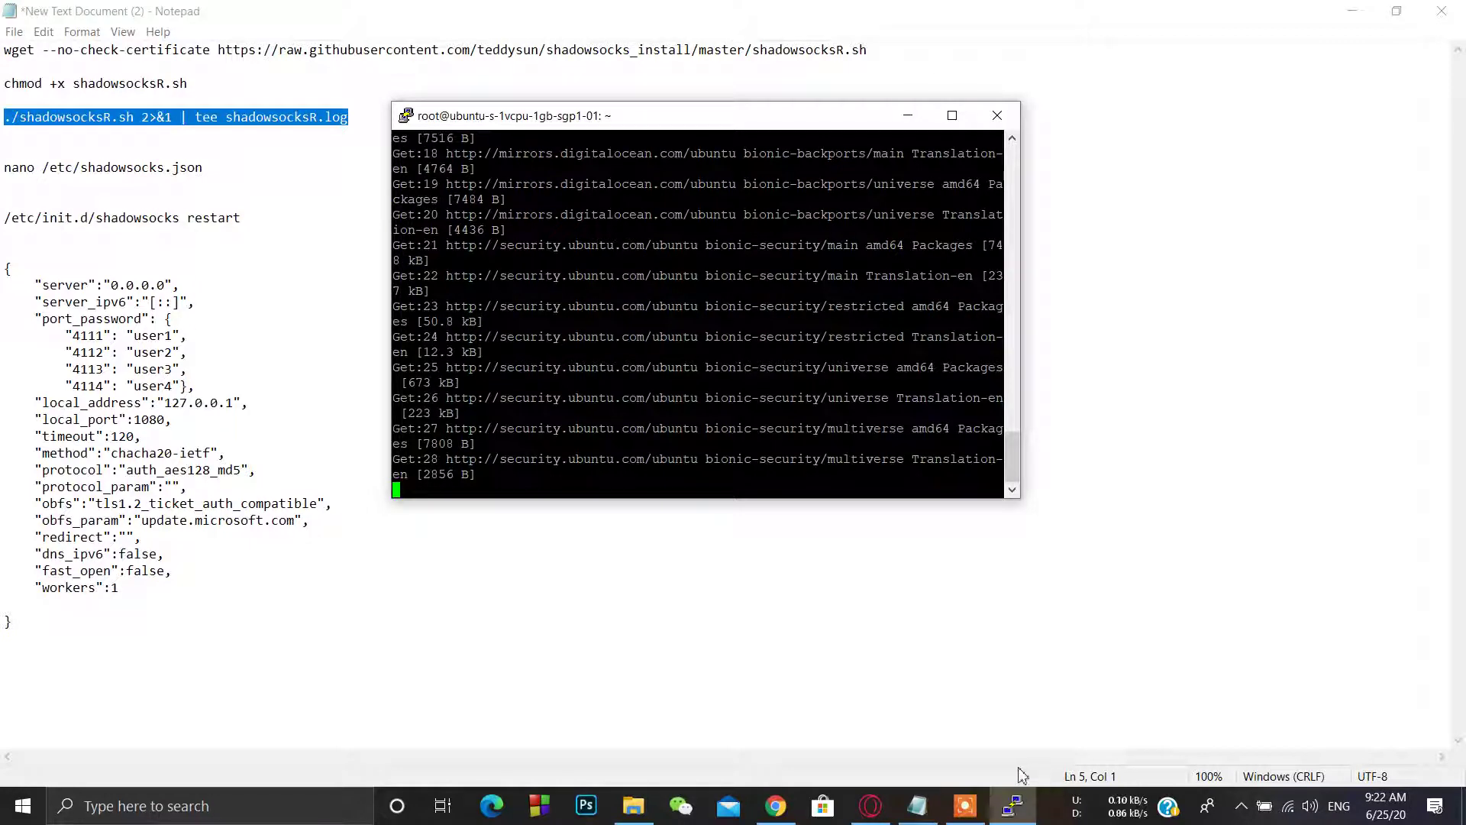
Step: Wait for PuTTY's install completed message, then show the ShadowsocksR windows folder
left_click(966, 807)
left_click(985, 786)
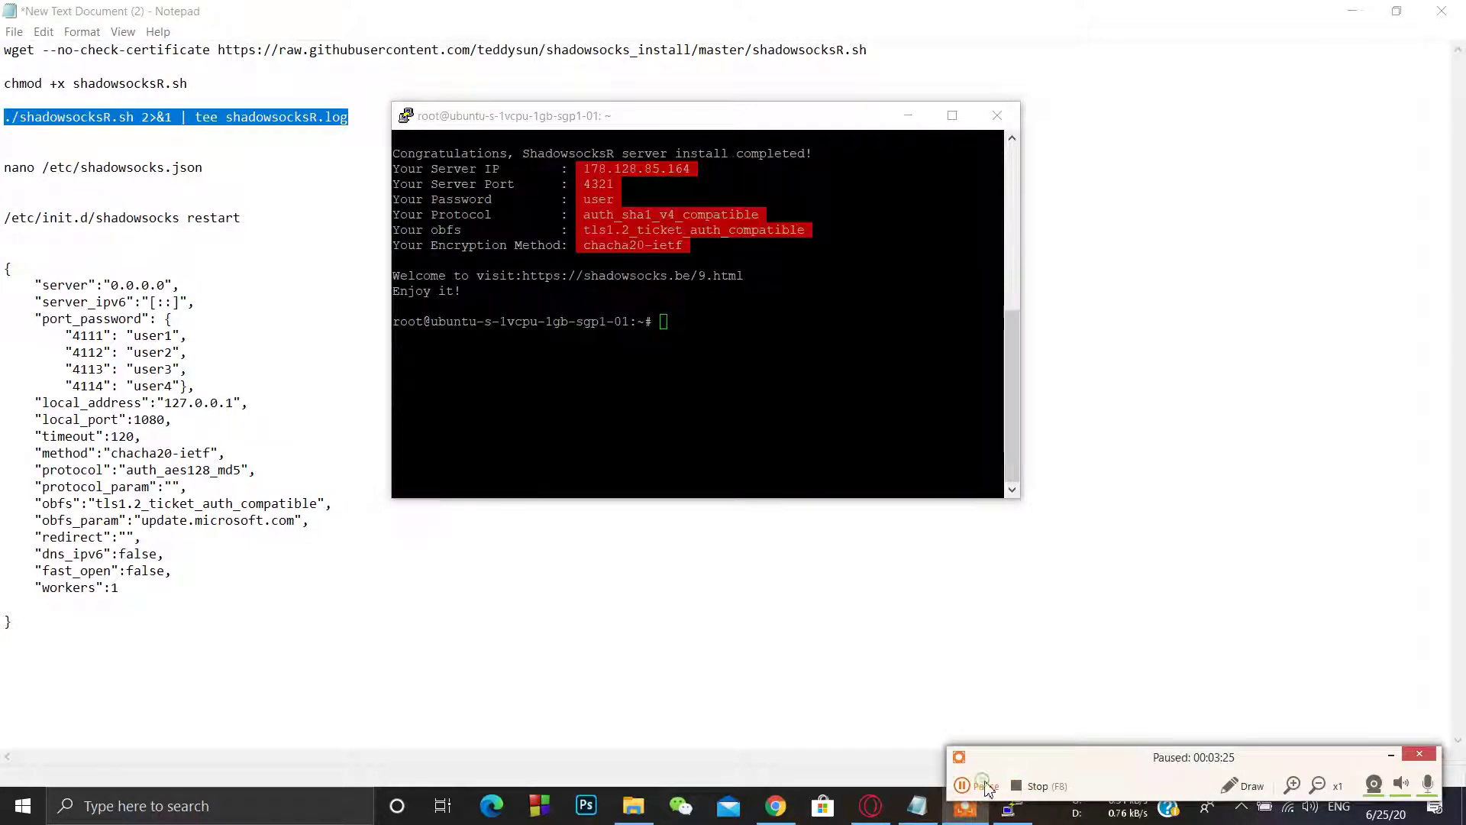
left_click(985, 786)
left_click(550, 263)
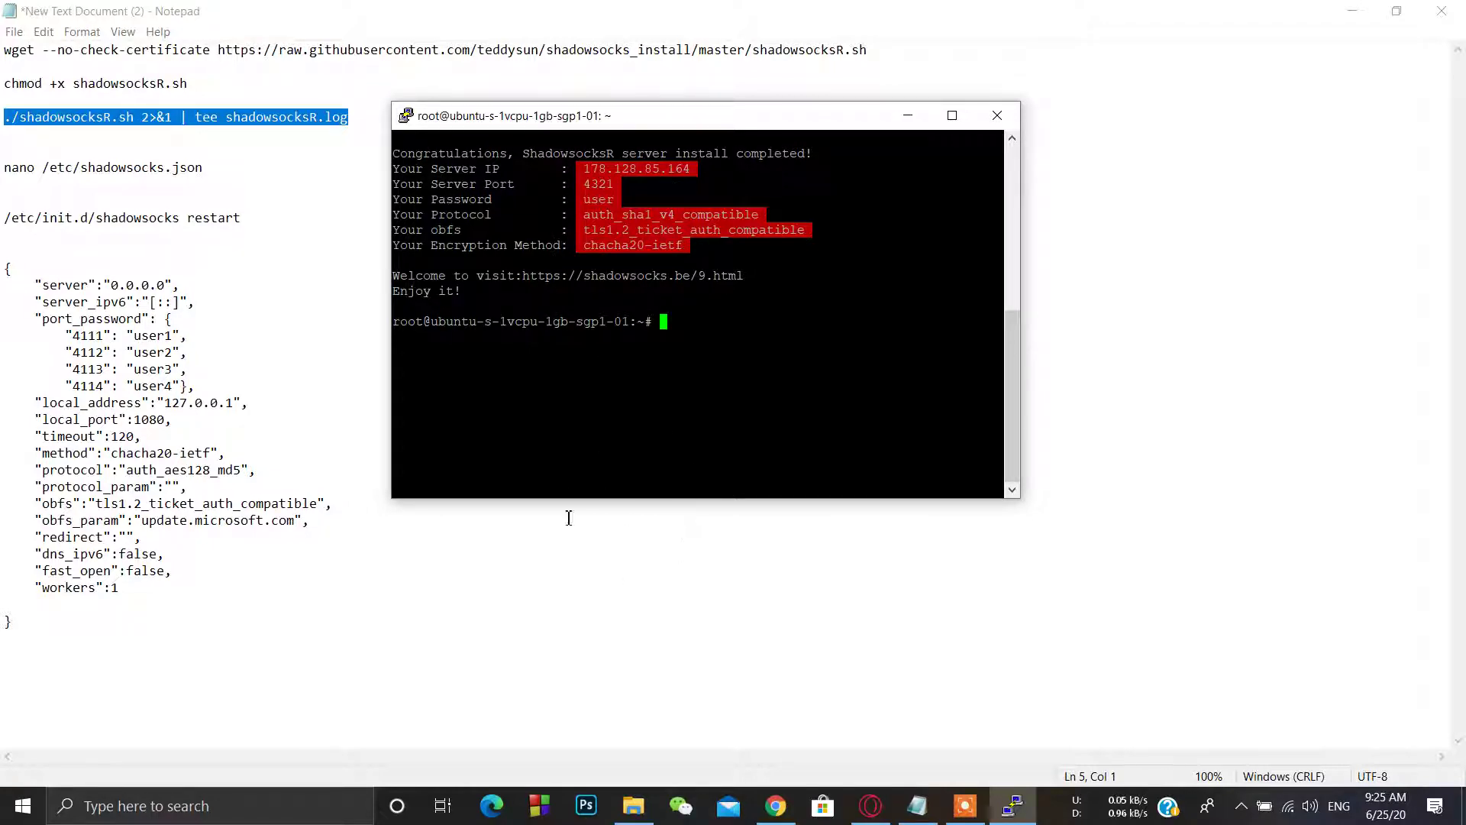
left_click(632, 804)
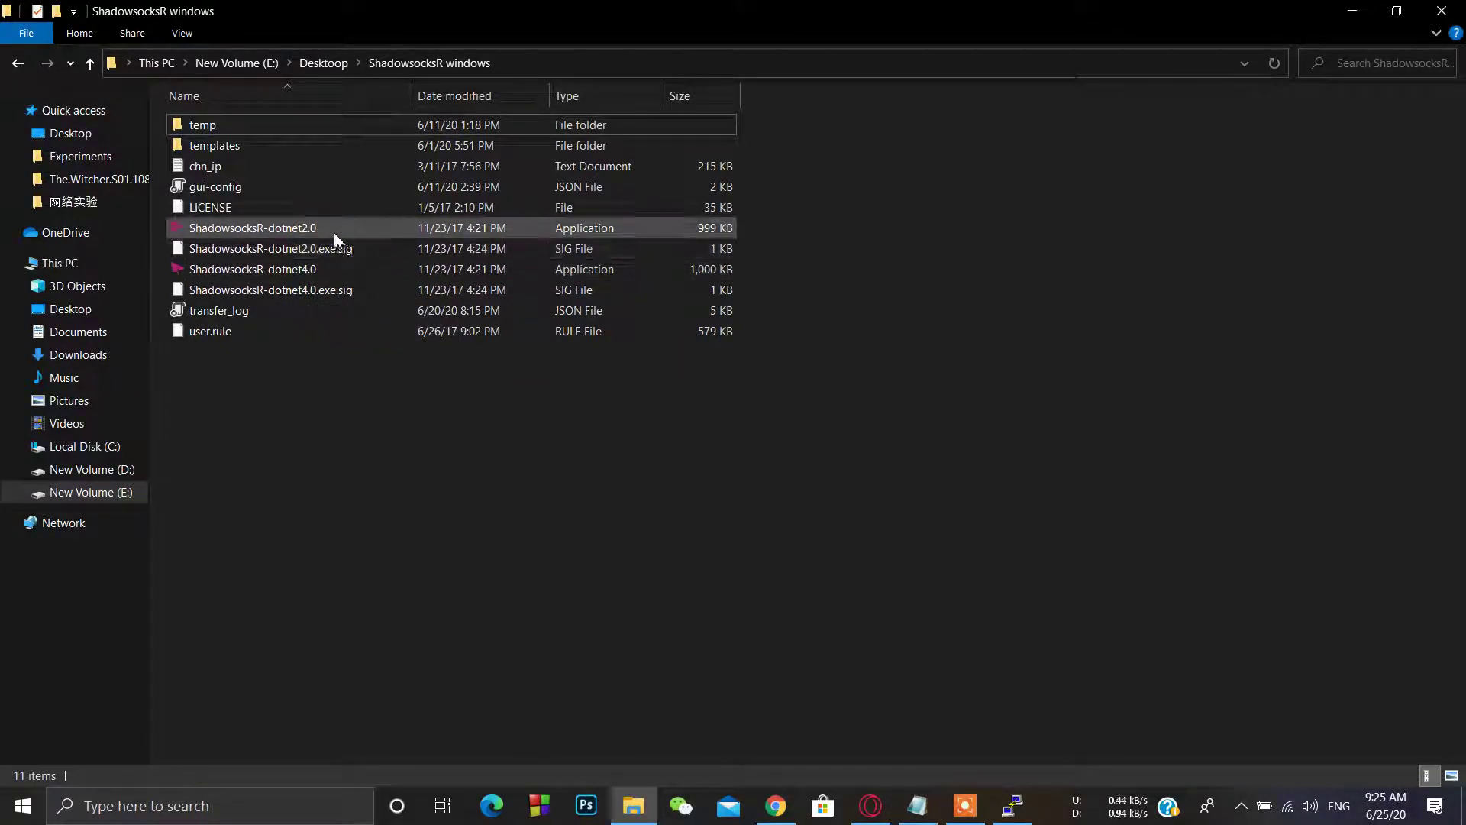
Step: Check the ShadowsocksR-dotnet file versions, select ShadowsocksR-dotnet4.0, and minimize File Explorer
mouse_move(318, 232)
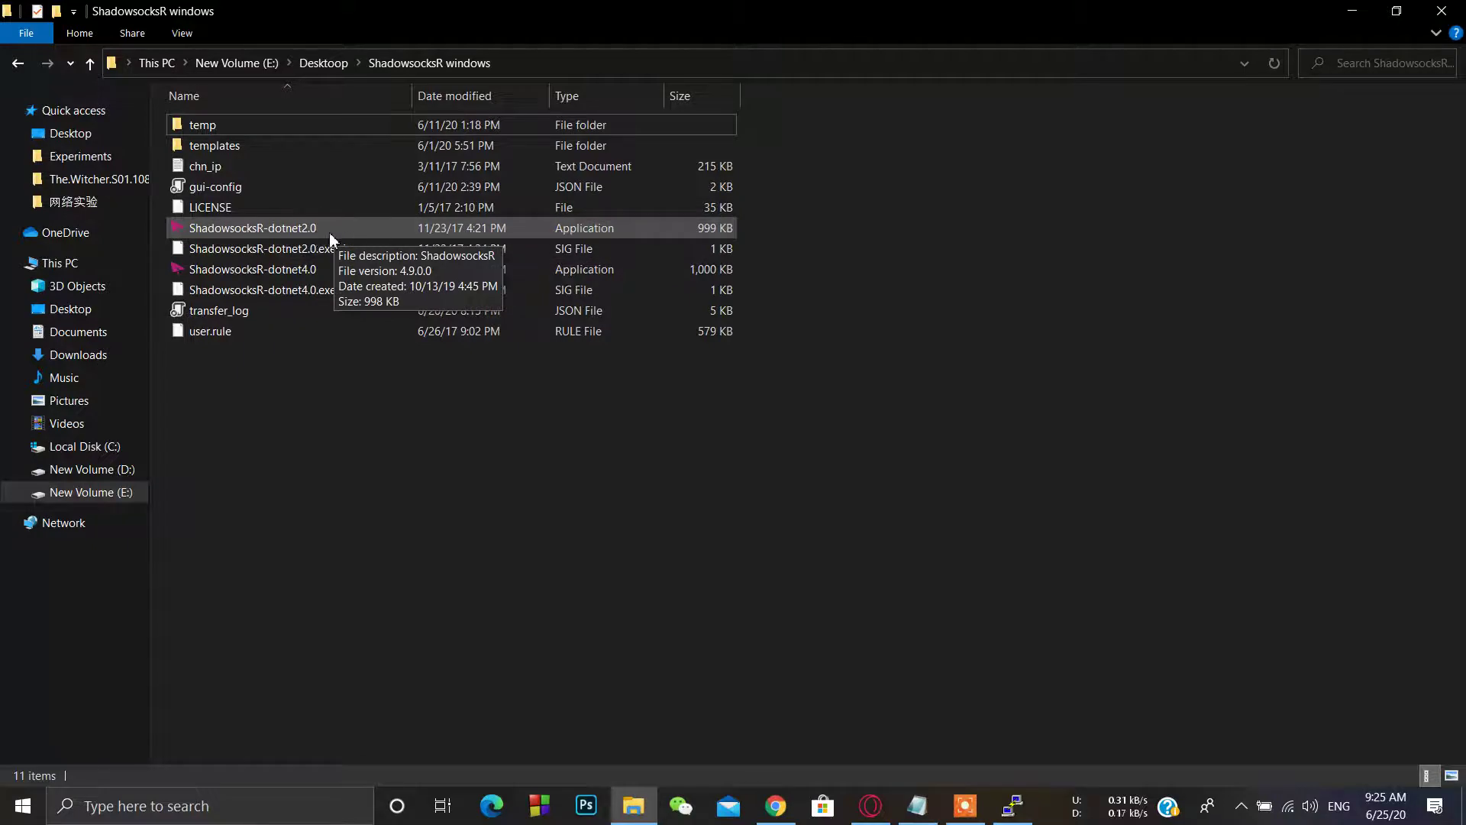
left_click(259, 270)
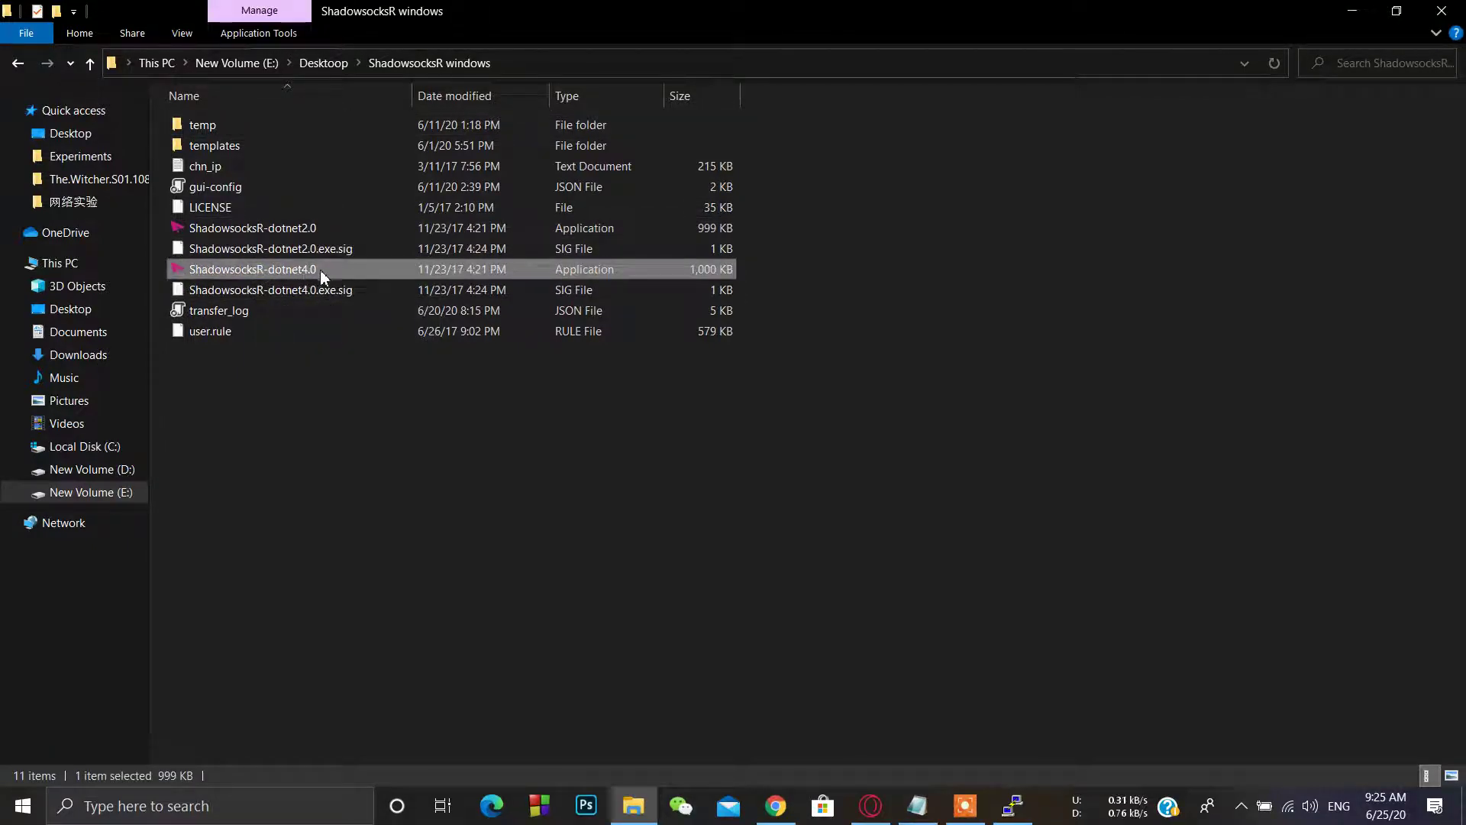
mouse_move(319, 270)
left_click(1352, 11)
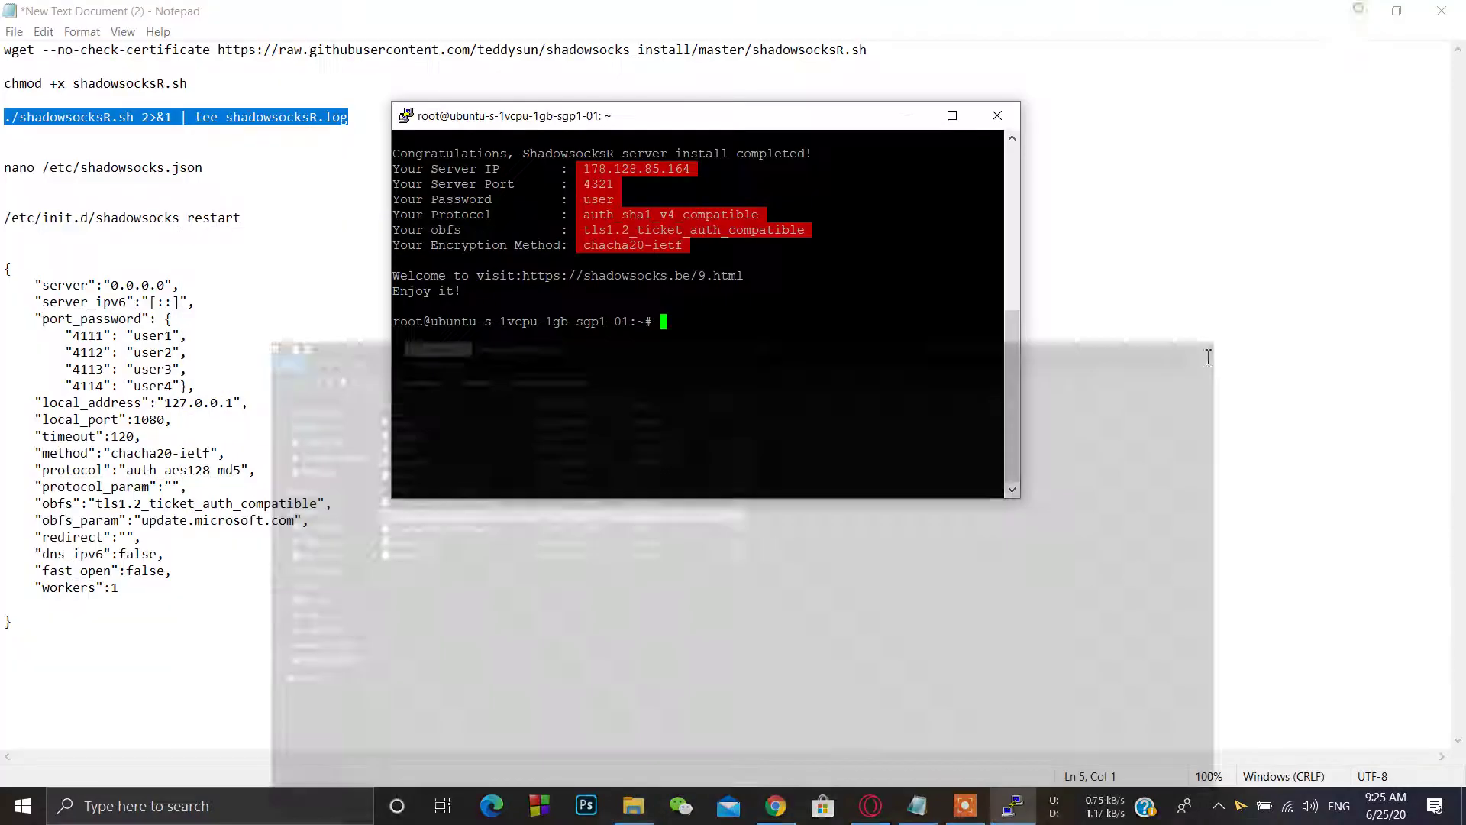
Step: In Edit Servers, set the server IP to 178.128.85.164, port 4321, and retype the password
double_click(1237, 802)
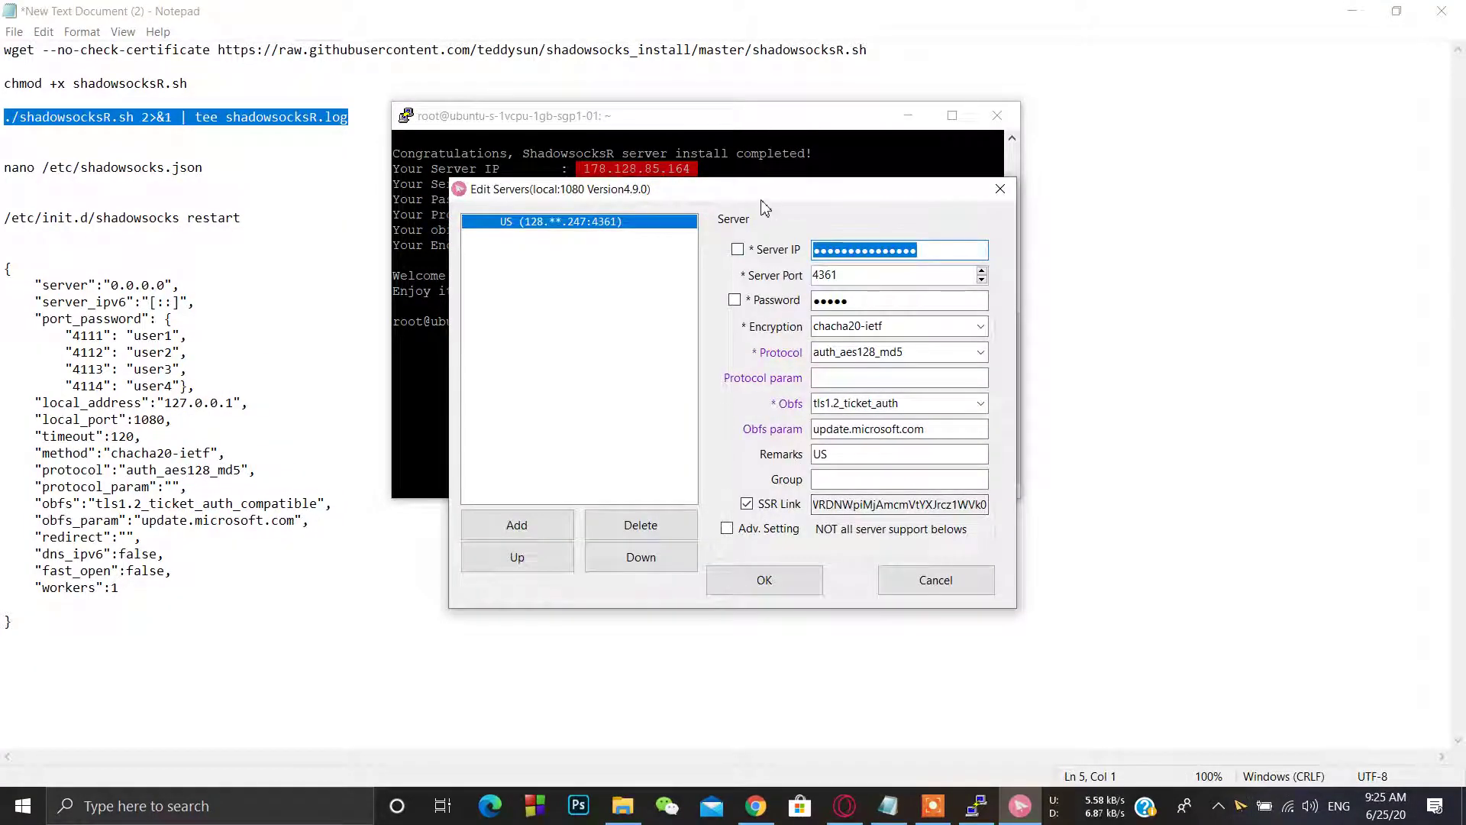
left_click_drag(855, 119, 621, 163)
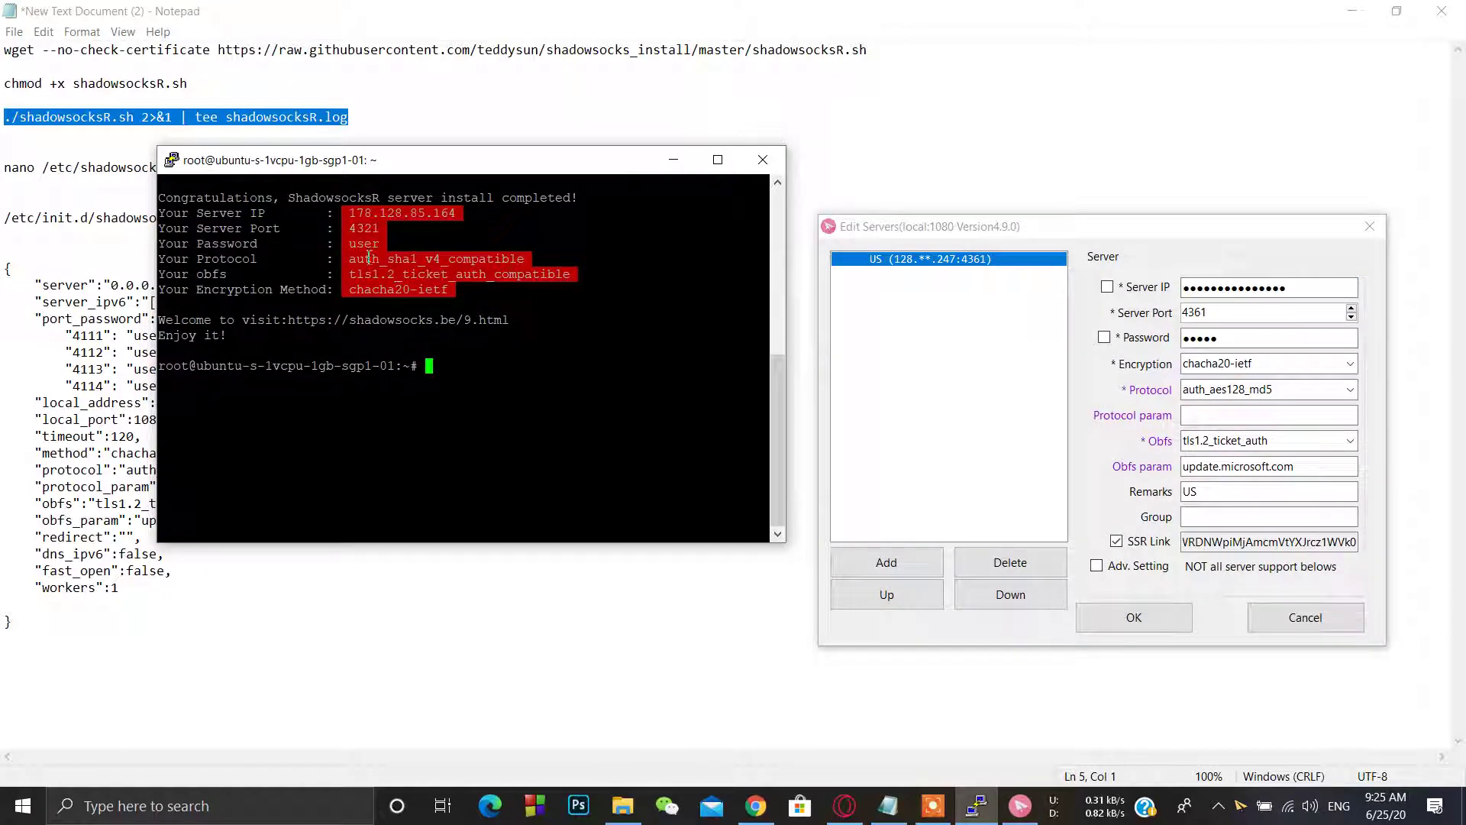
left_click(1107, 286)
left_click_drag(1298, 287, 1143, 281)
type("178.12")
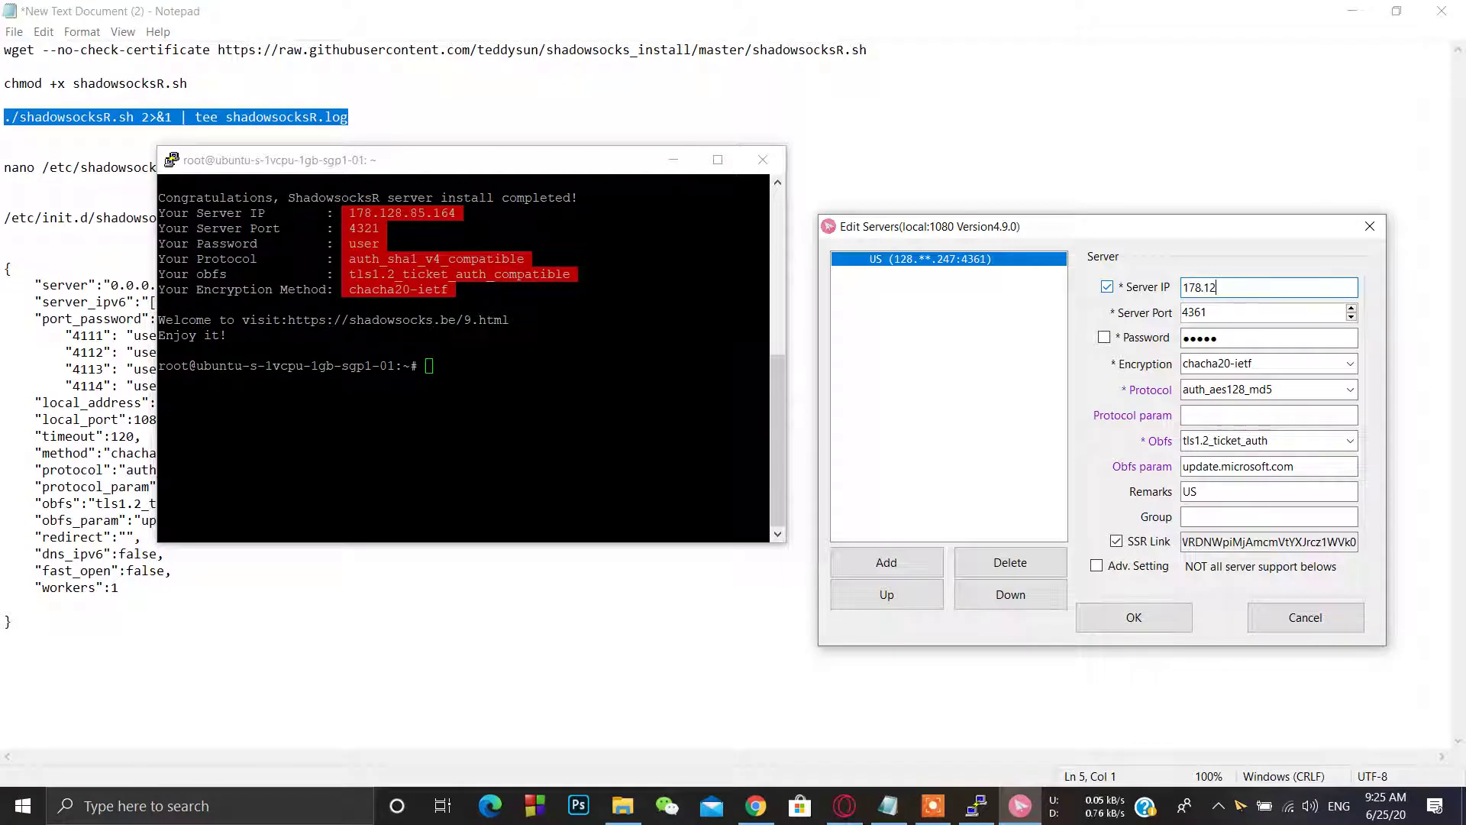
type("8.85.164")
left_click_drag(1236, 313, 1155, 300)
type("4")
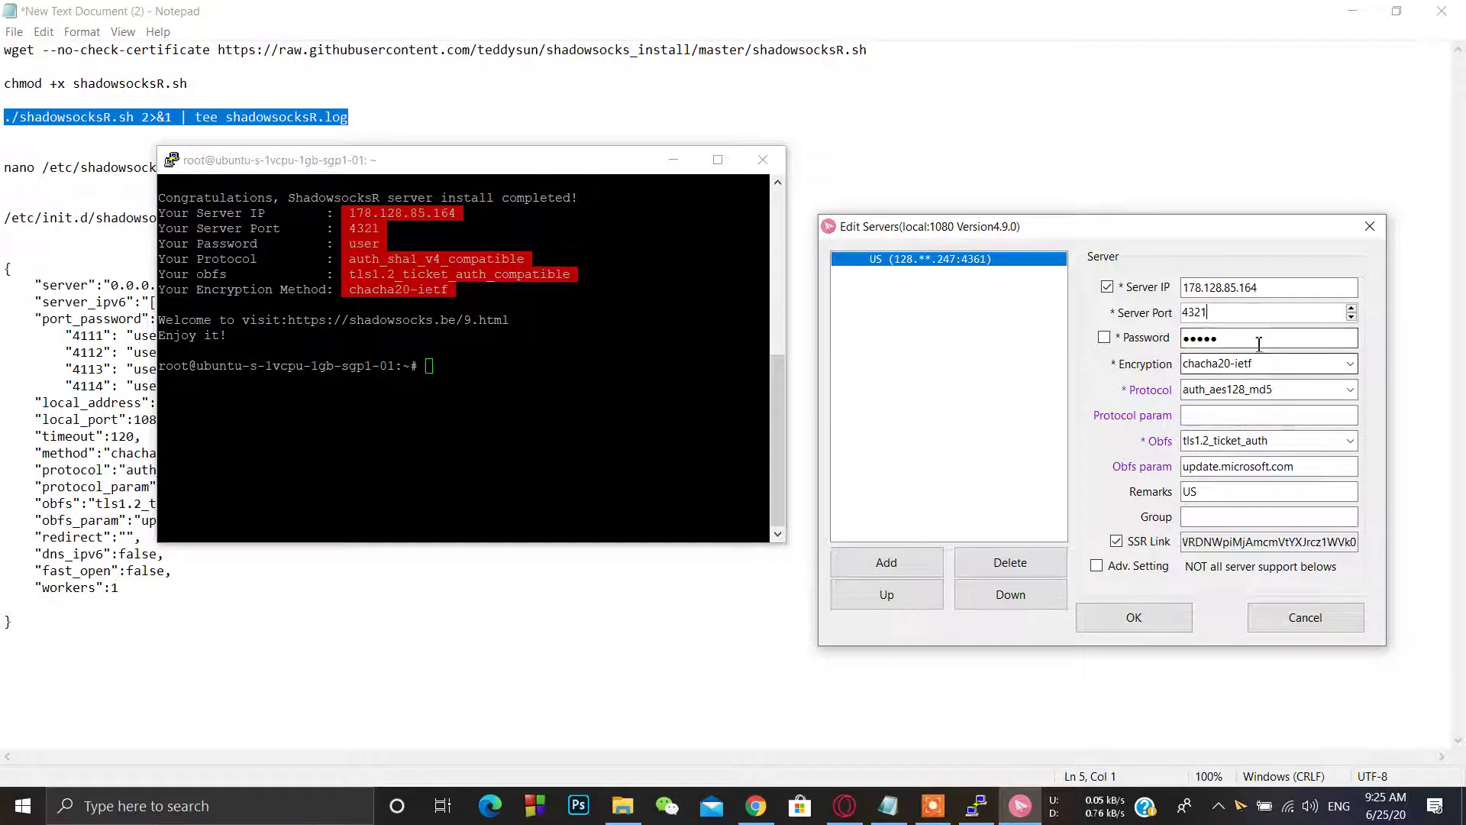
left_click_drag(1251, 338, 1143, 329)
type("us")
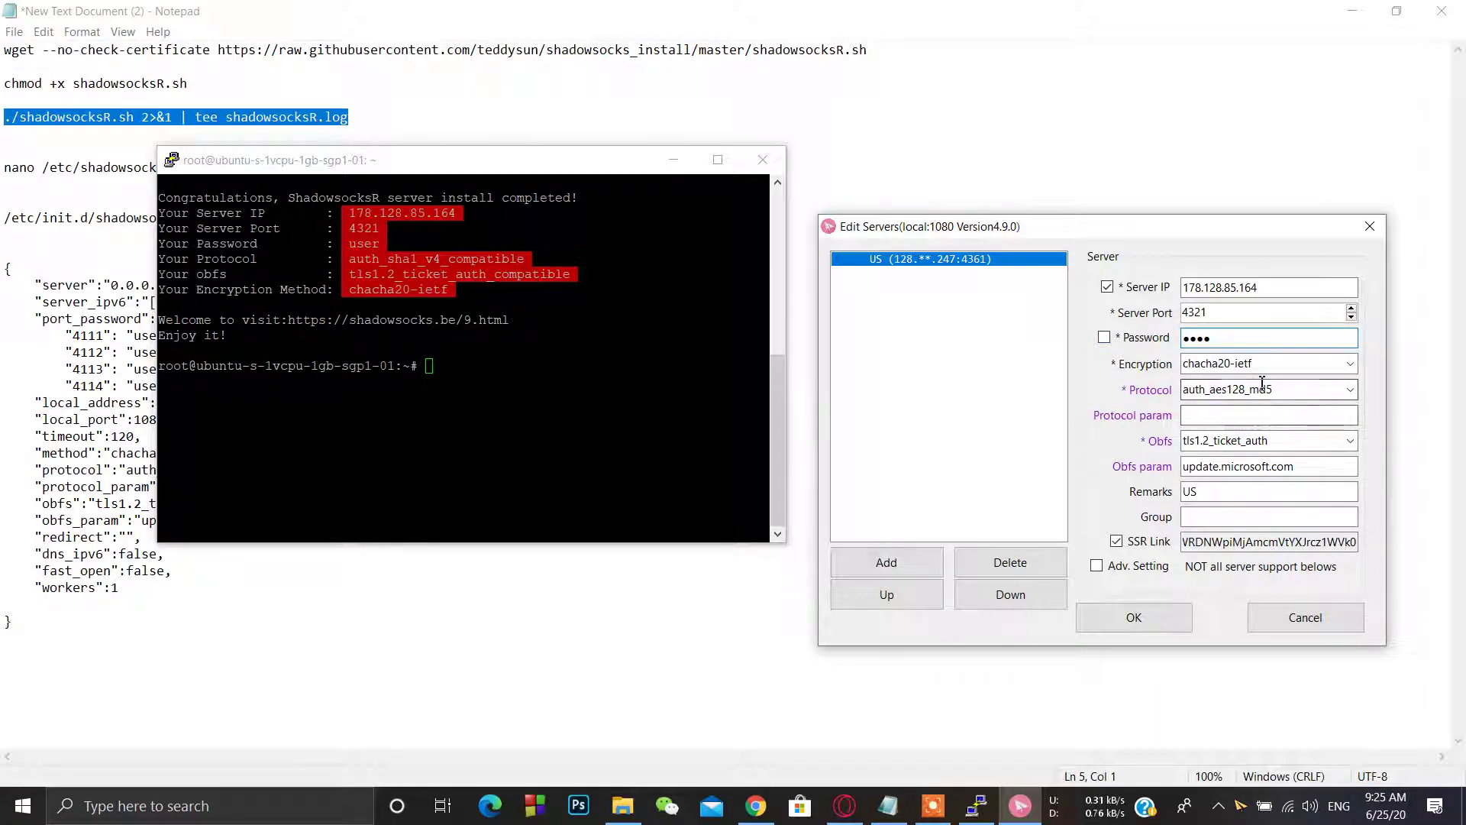
Step: Choose protocol auth_sha1_v4, keep obfs tls1.2_ticket_auth, clear the obfs parameter, and save
left_click(1349, 391)
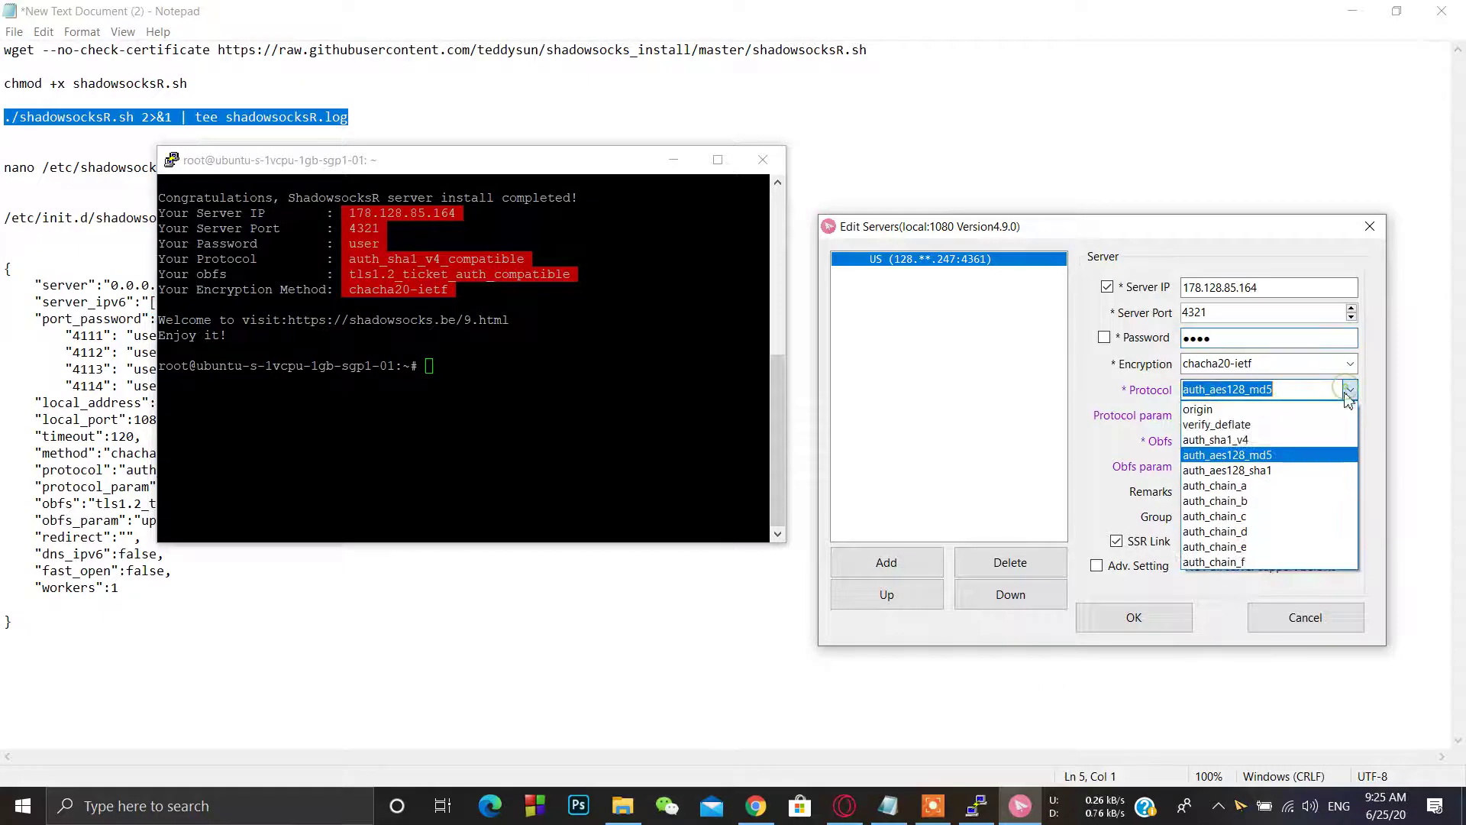
left_click(1297, 439)
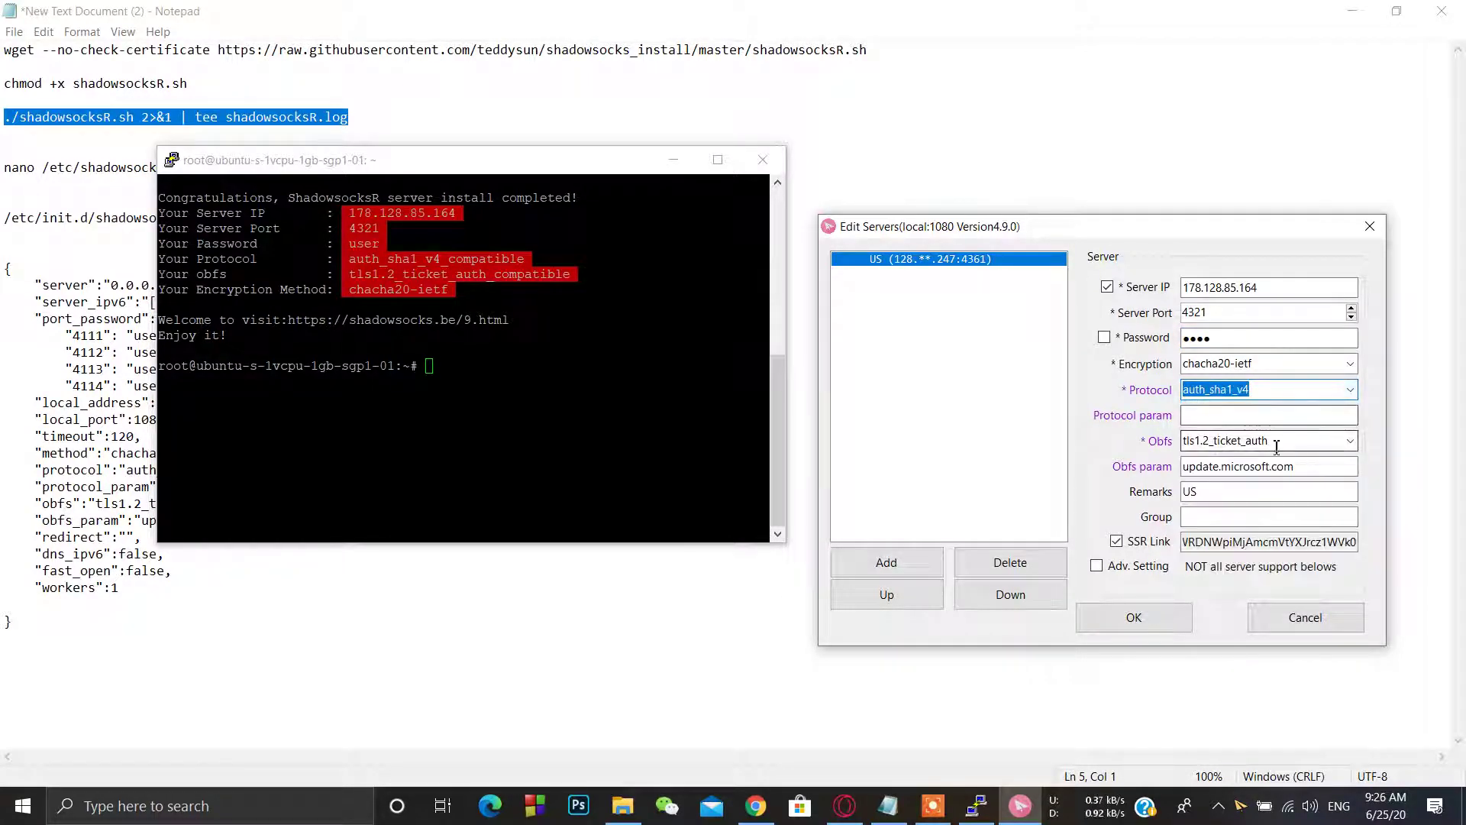
left_click(1350, 443)
left_click(1225, 498)
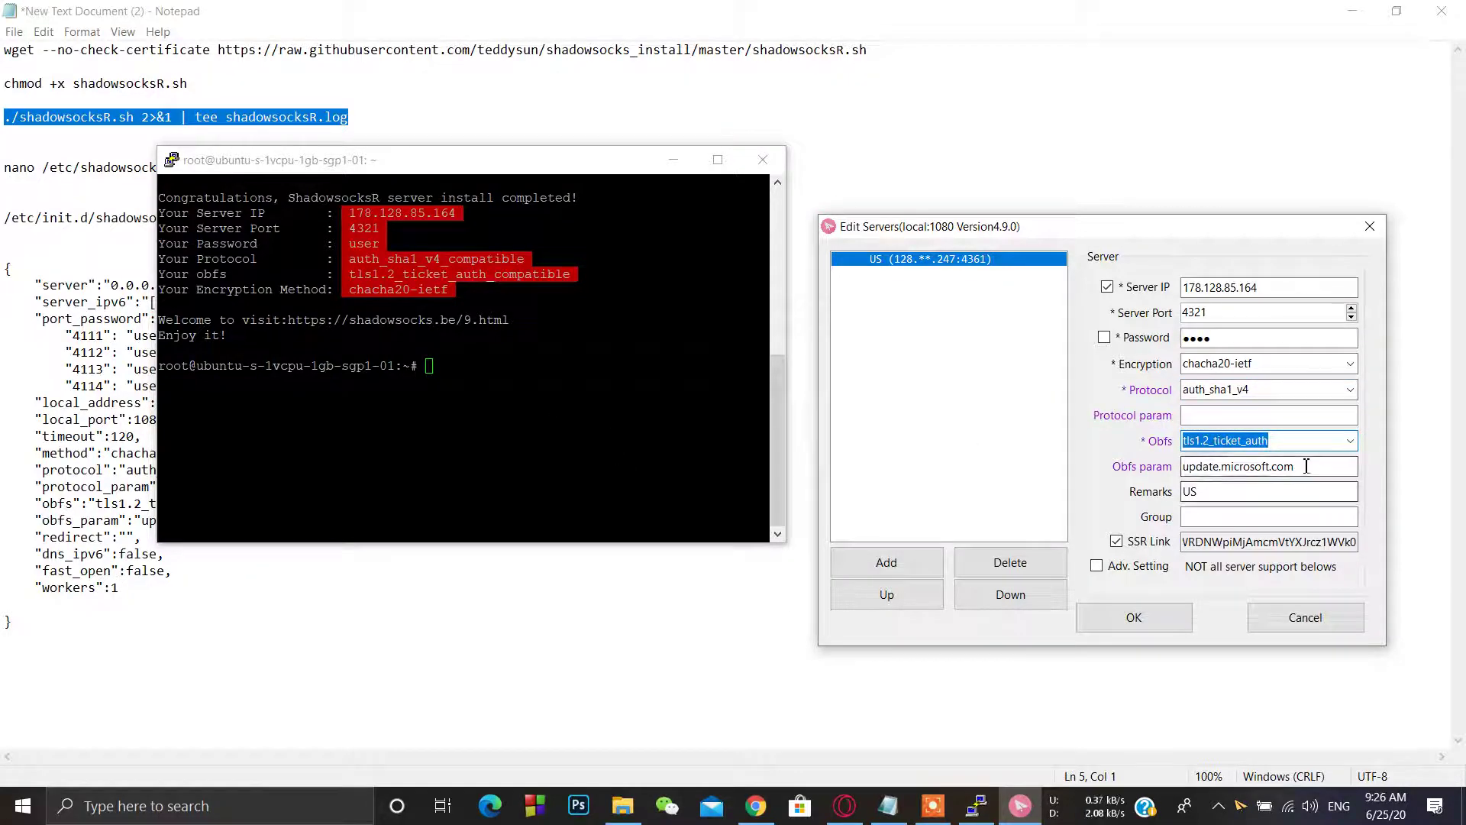
left_click_drag(1298, 467, 1188, 473)
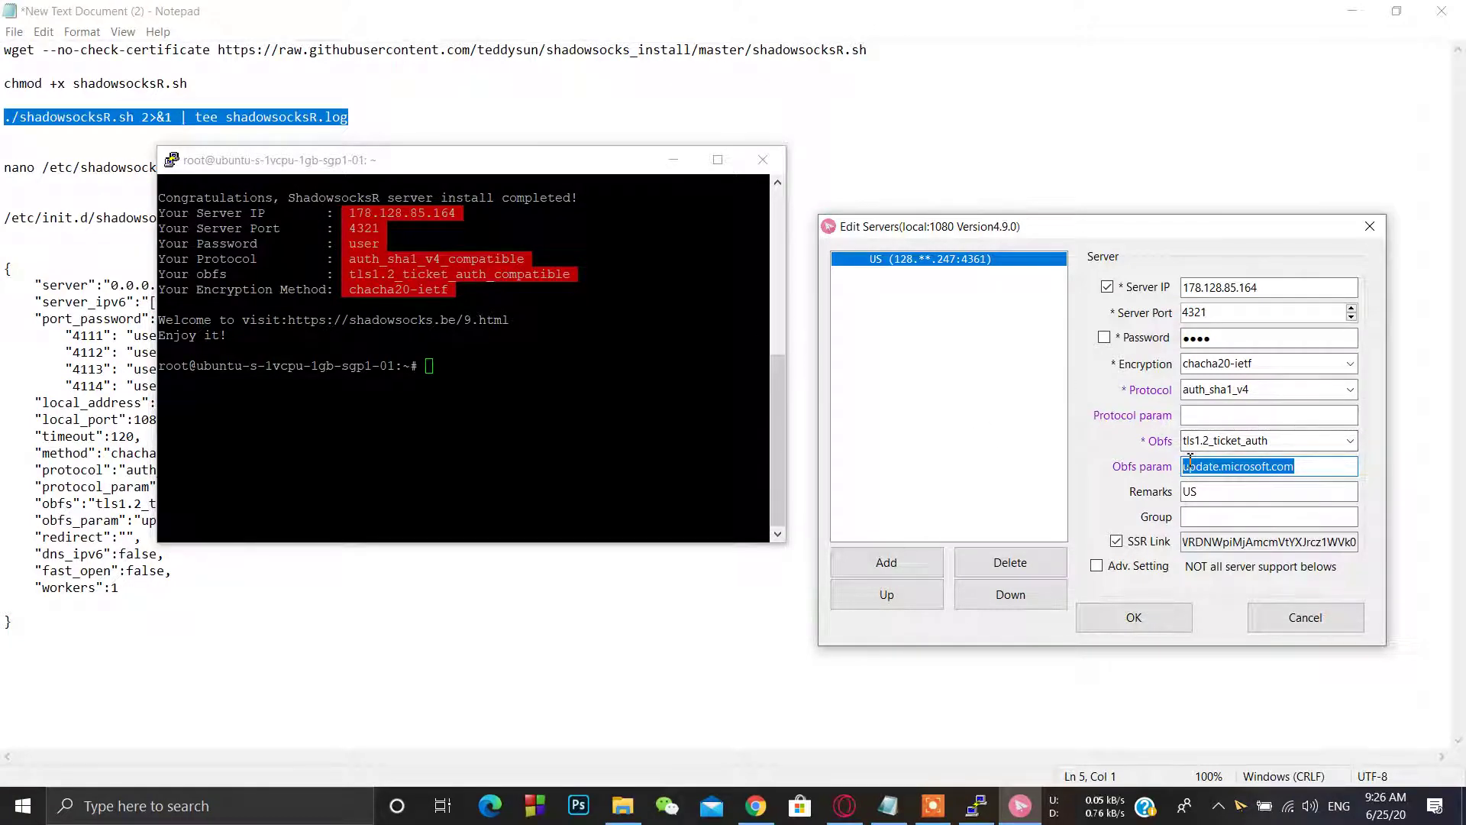
key("BackSpace")
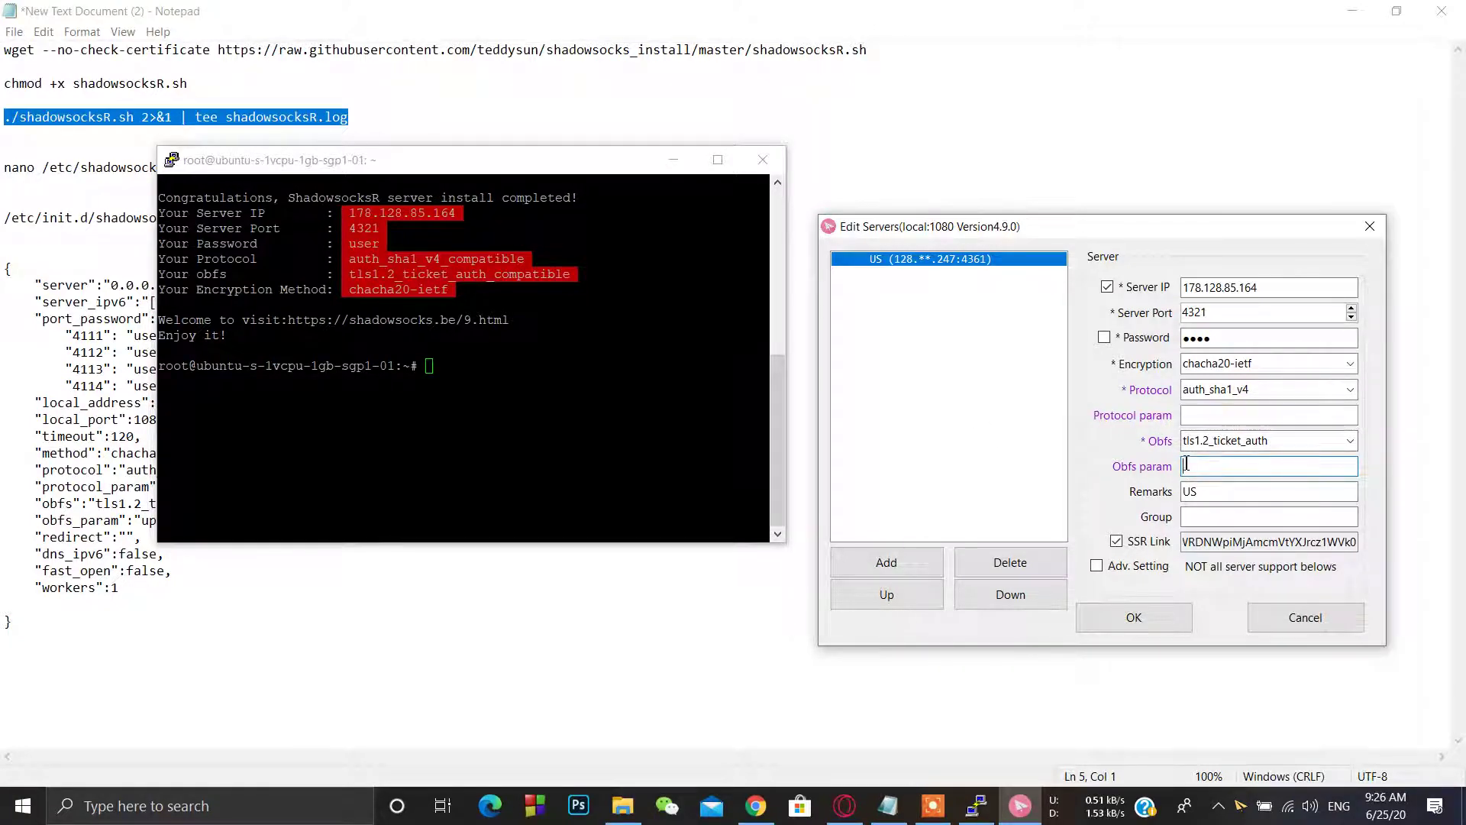
left_click(1145, 631)
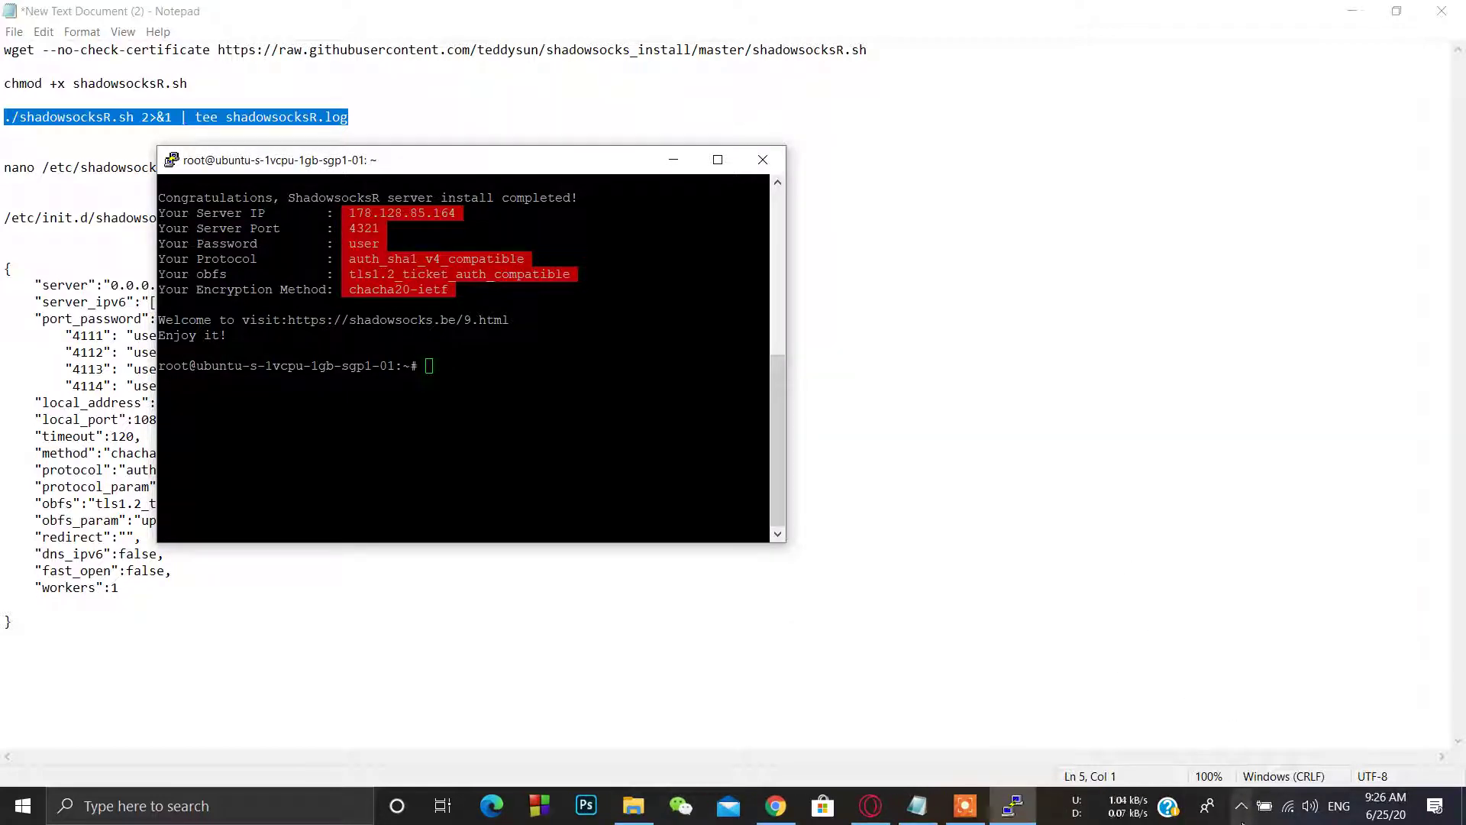
left_click(1241, 806)
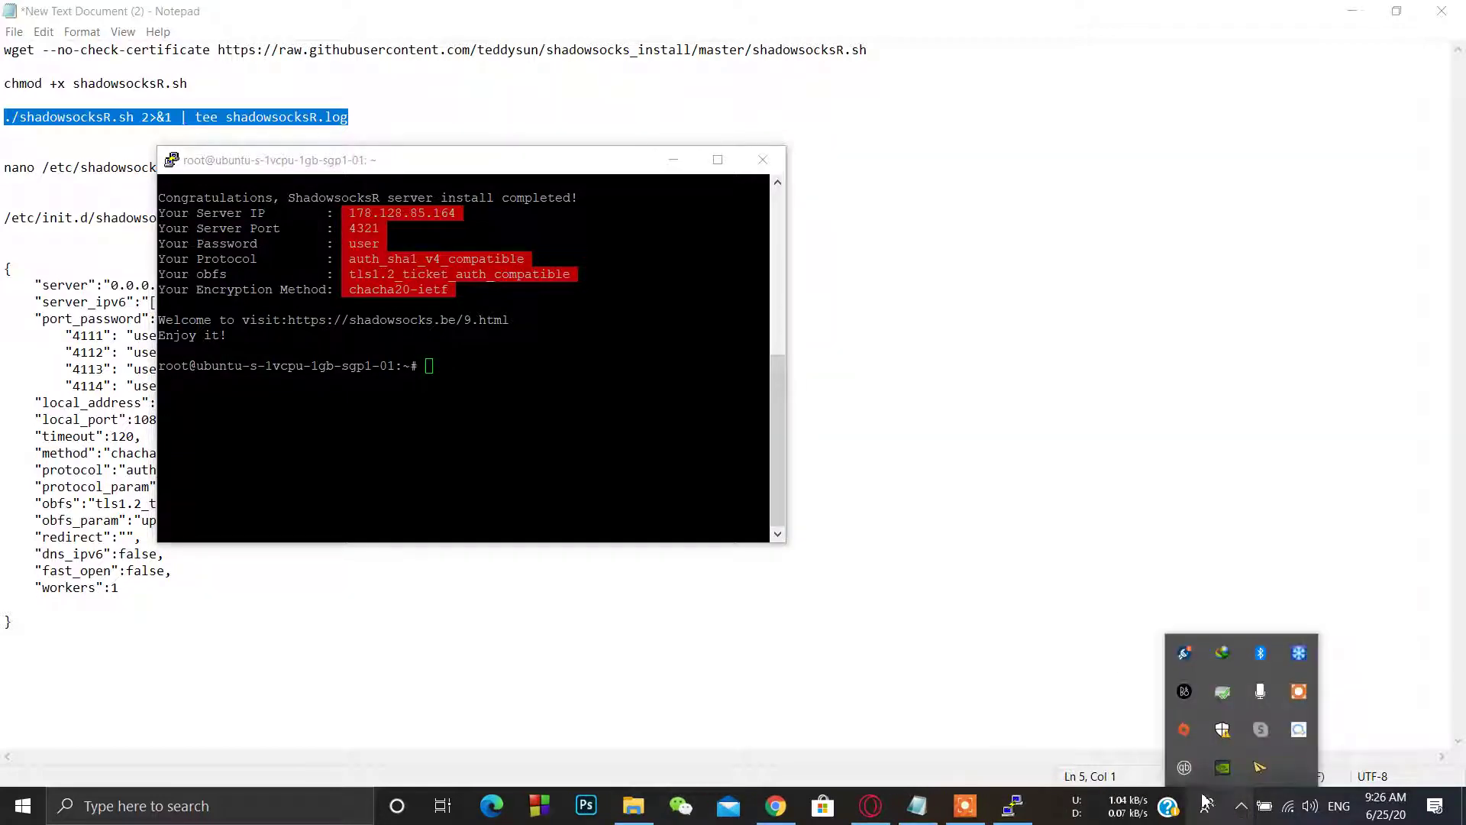
right_click(1261, 773)
mouse_move(1145, 605)
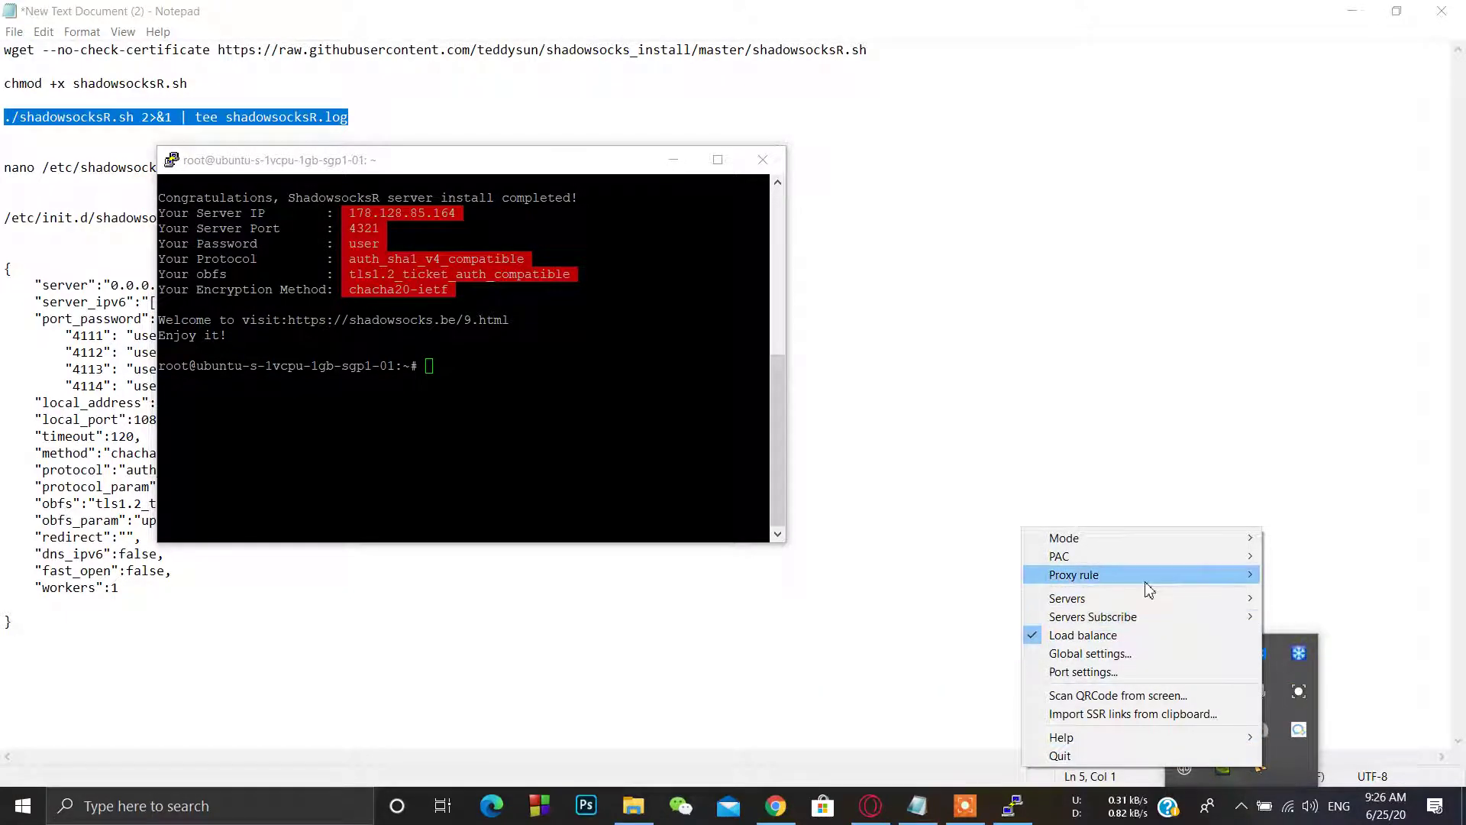
mouse_move(1148, 579)
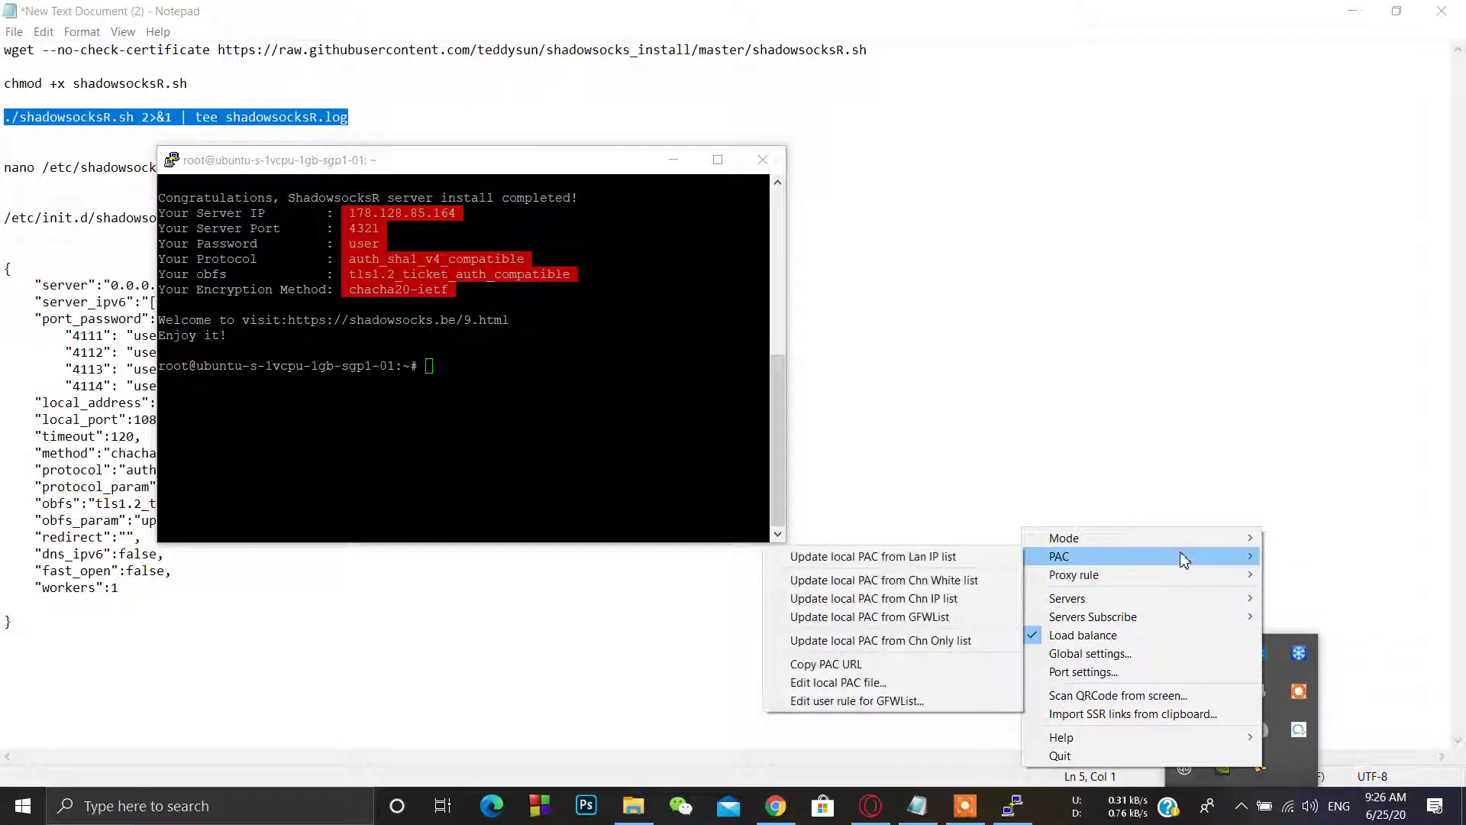
mouse_move(1198, 550)
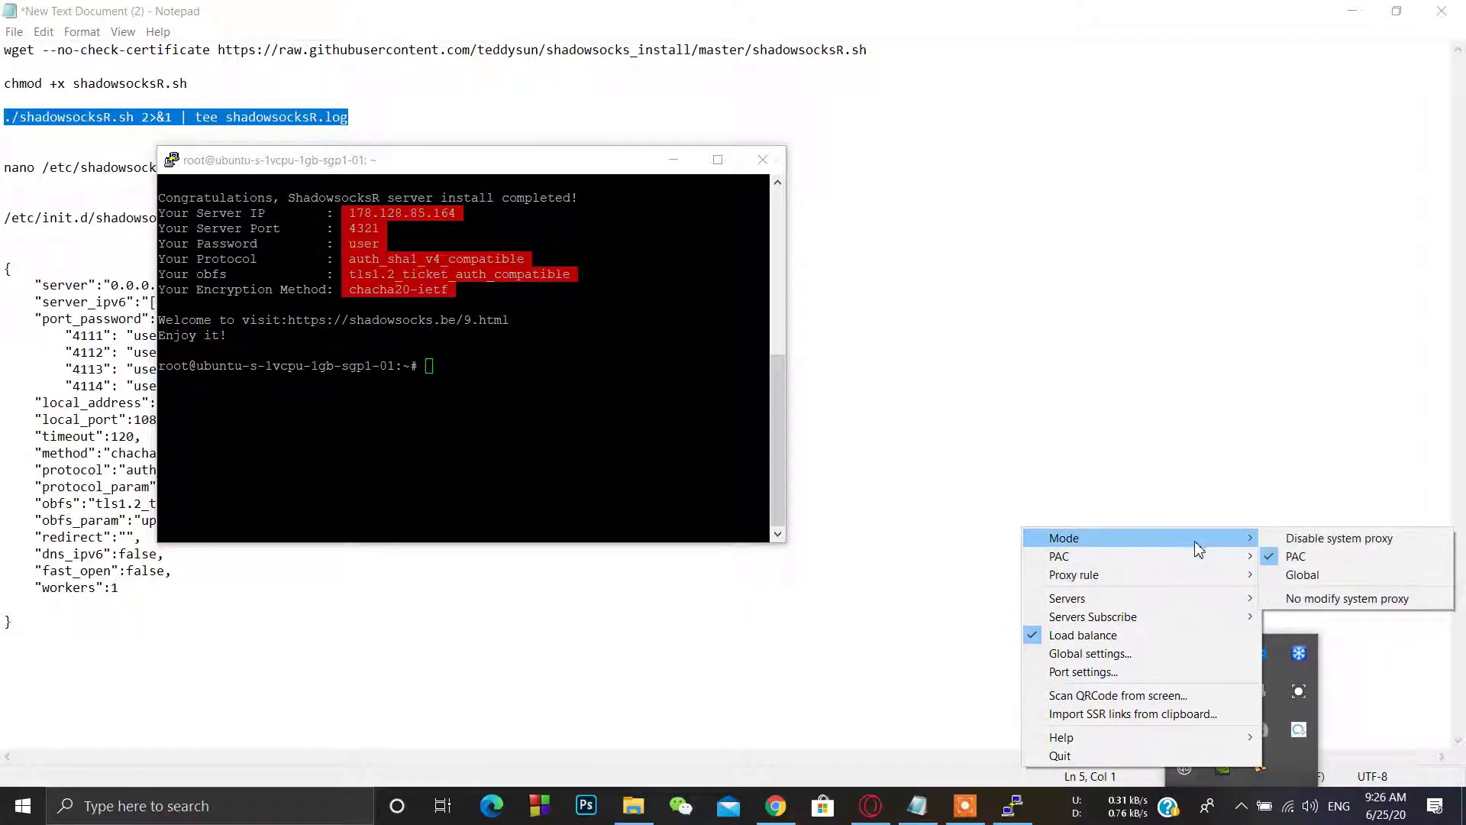
left_click(1330, 564)
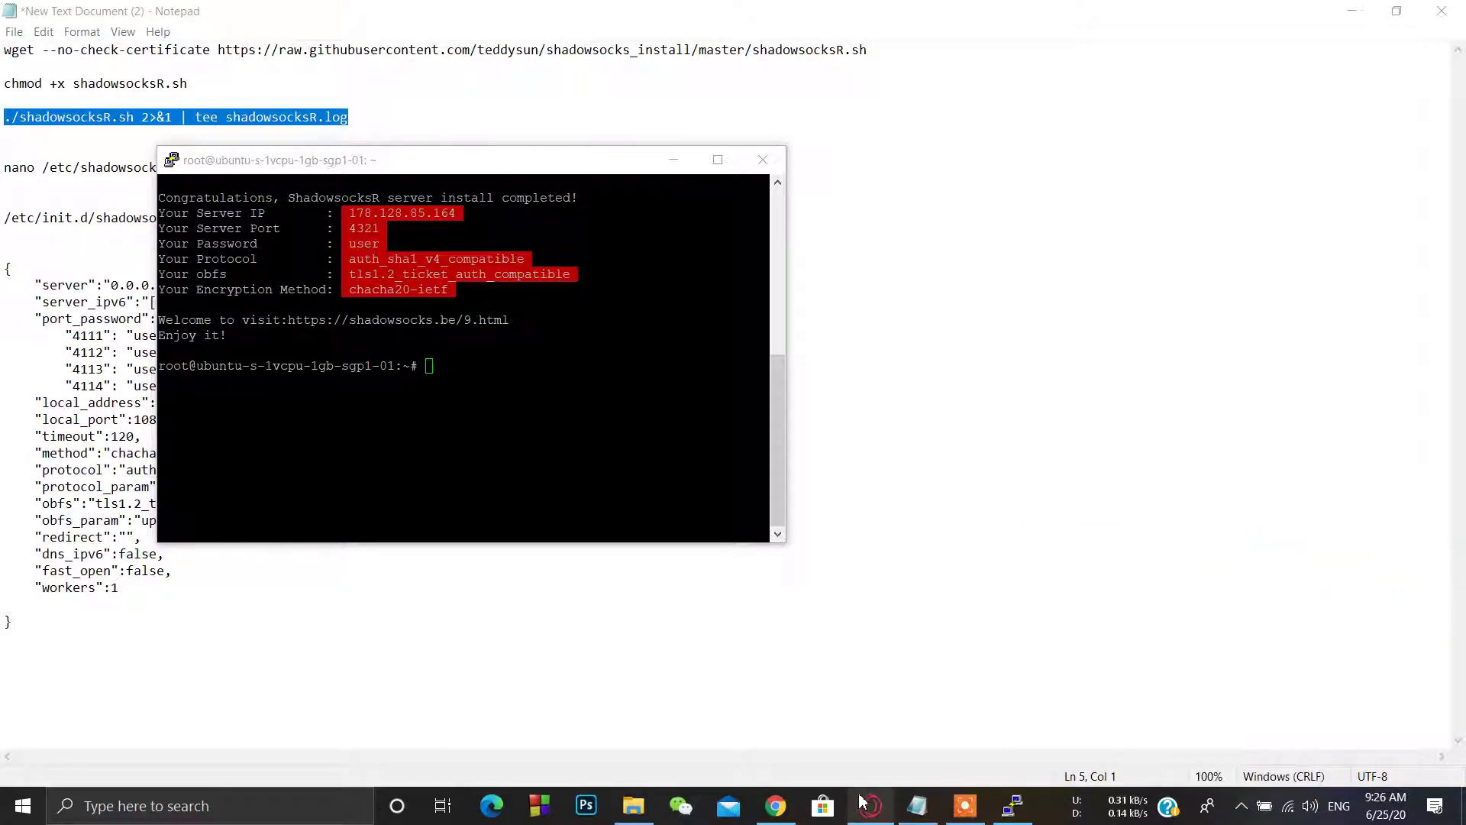
Step: Open Google in Chrome and search for 'whatismyip'
left_click(778, 806)
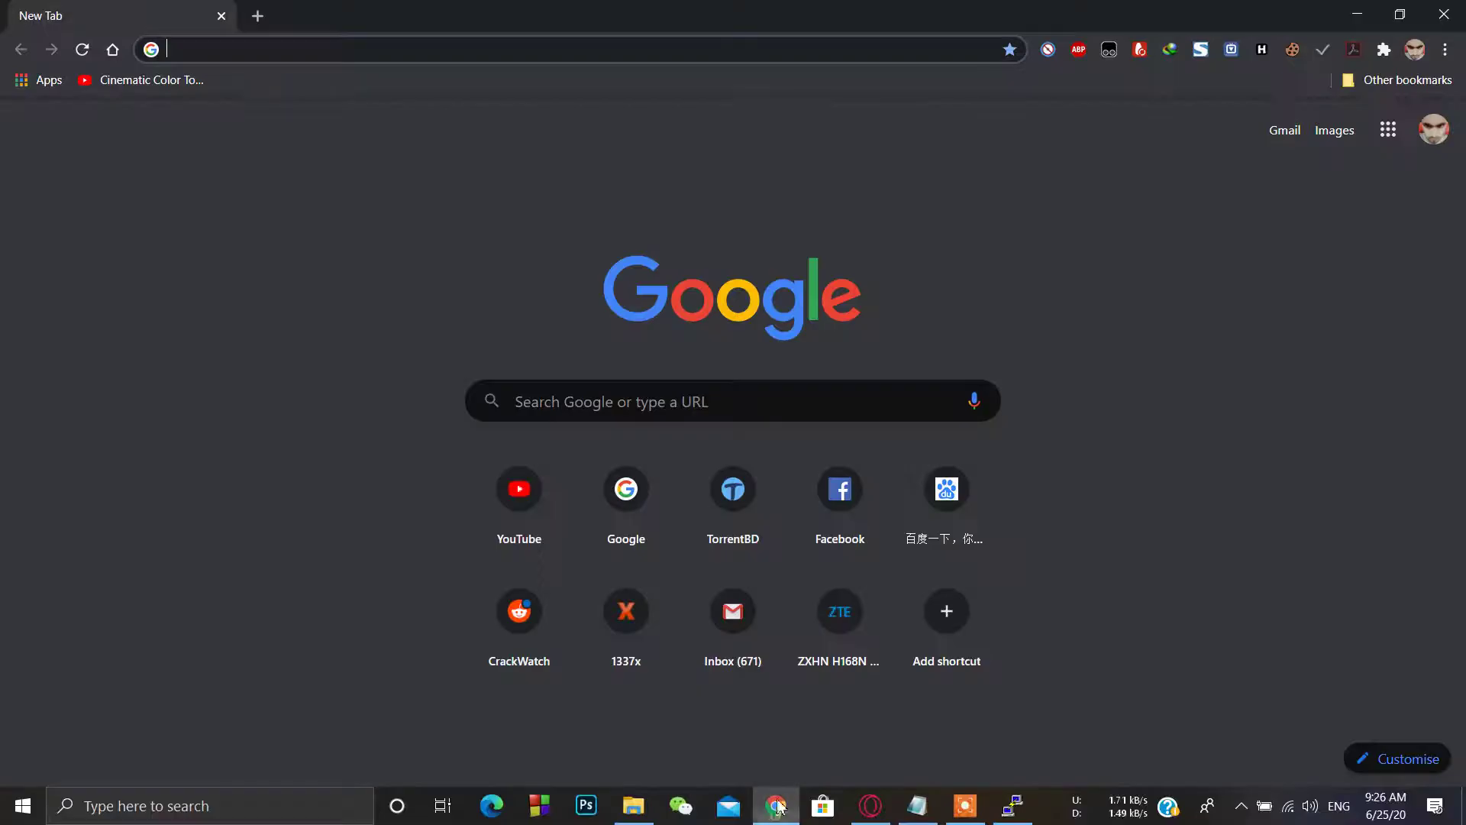
left_click(335, 62)
type("g")
key("Return")
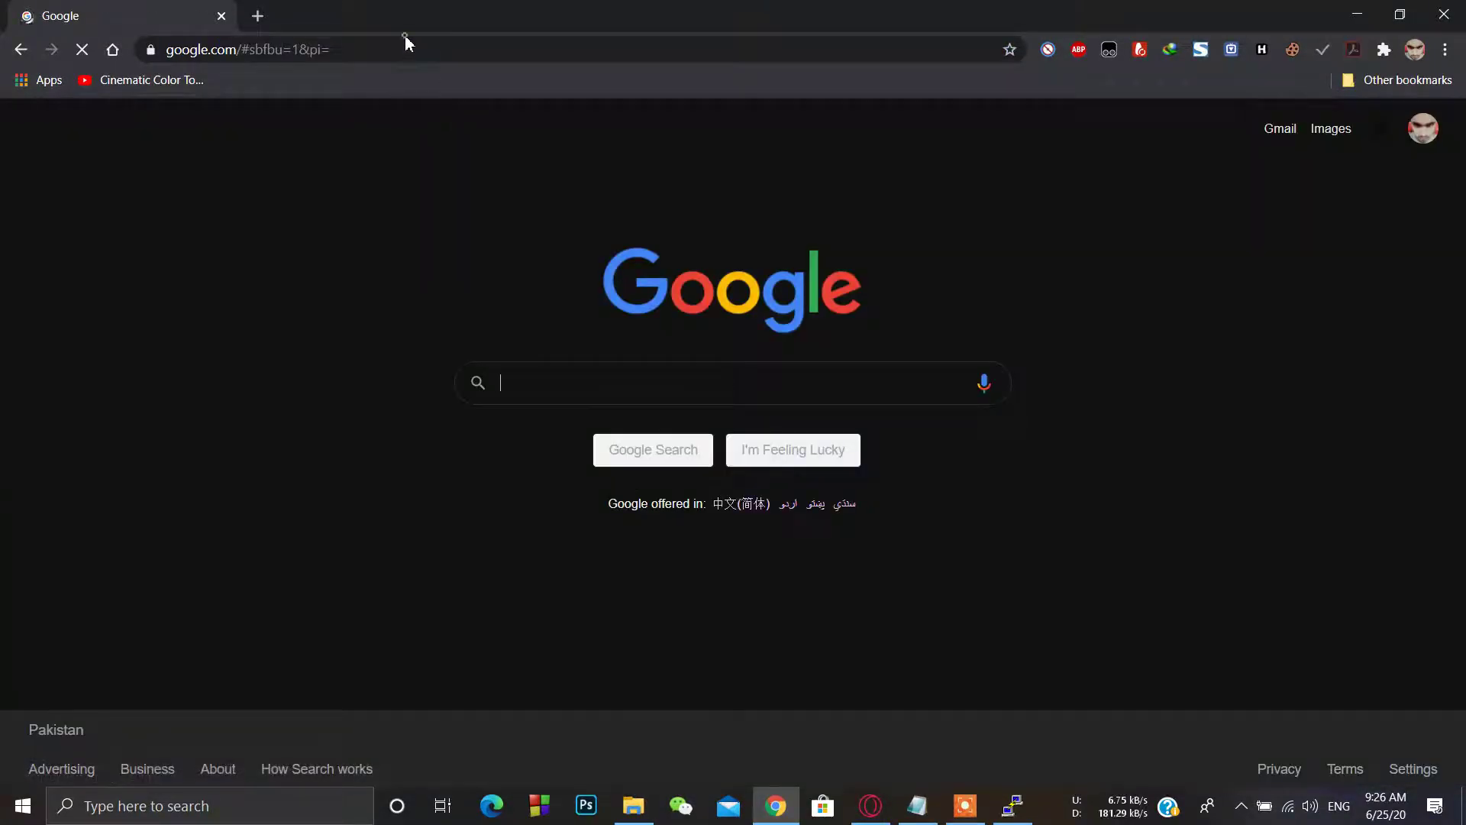
left_click(418, 50)
type("what")
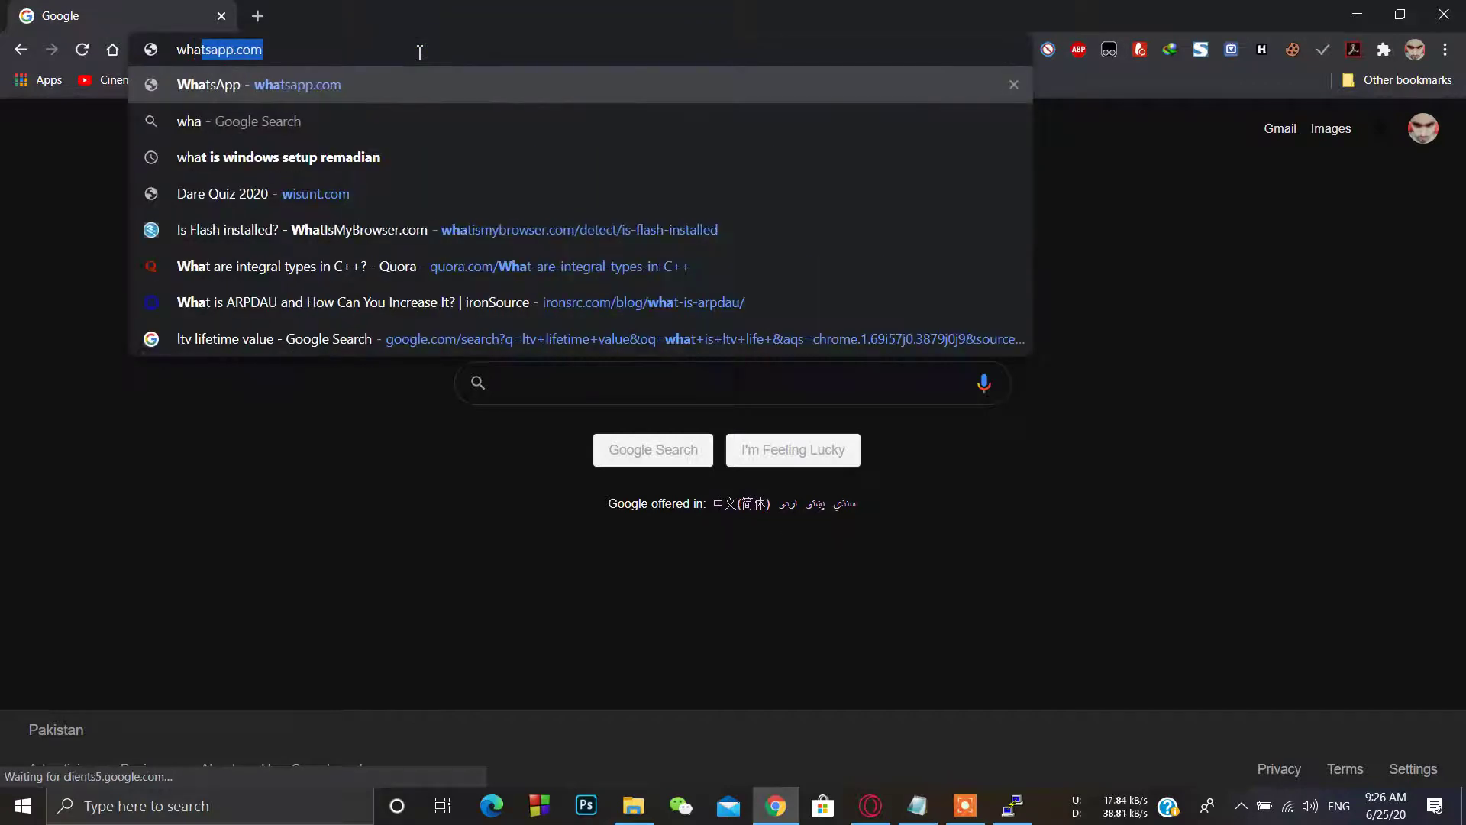
type("ismyip")
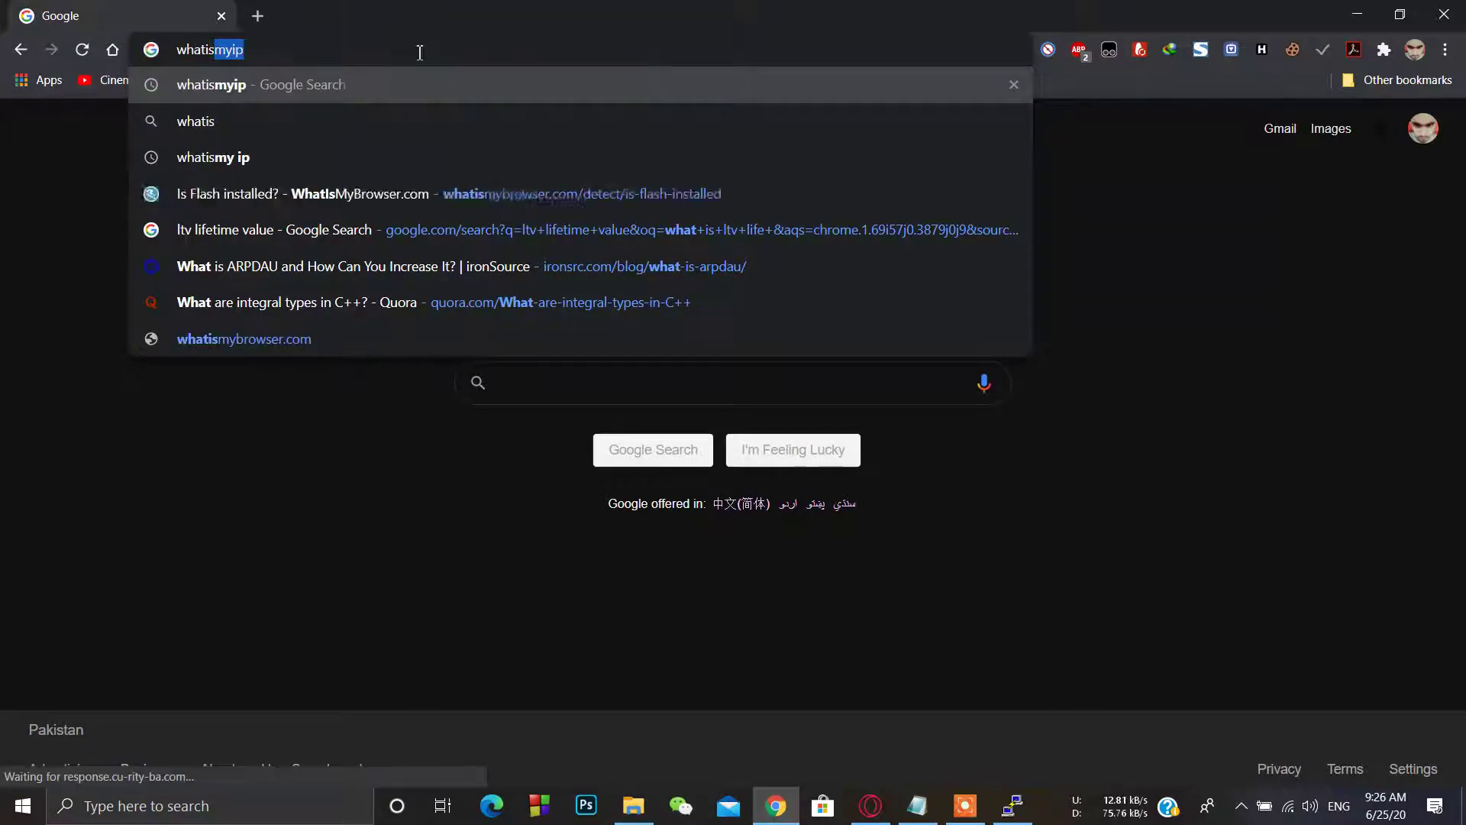
key("Return")
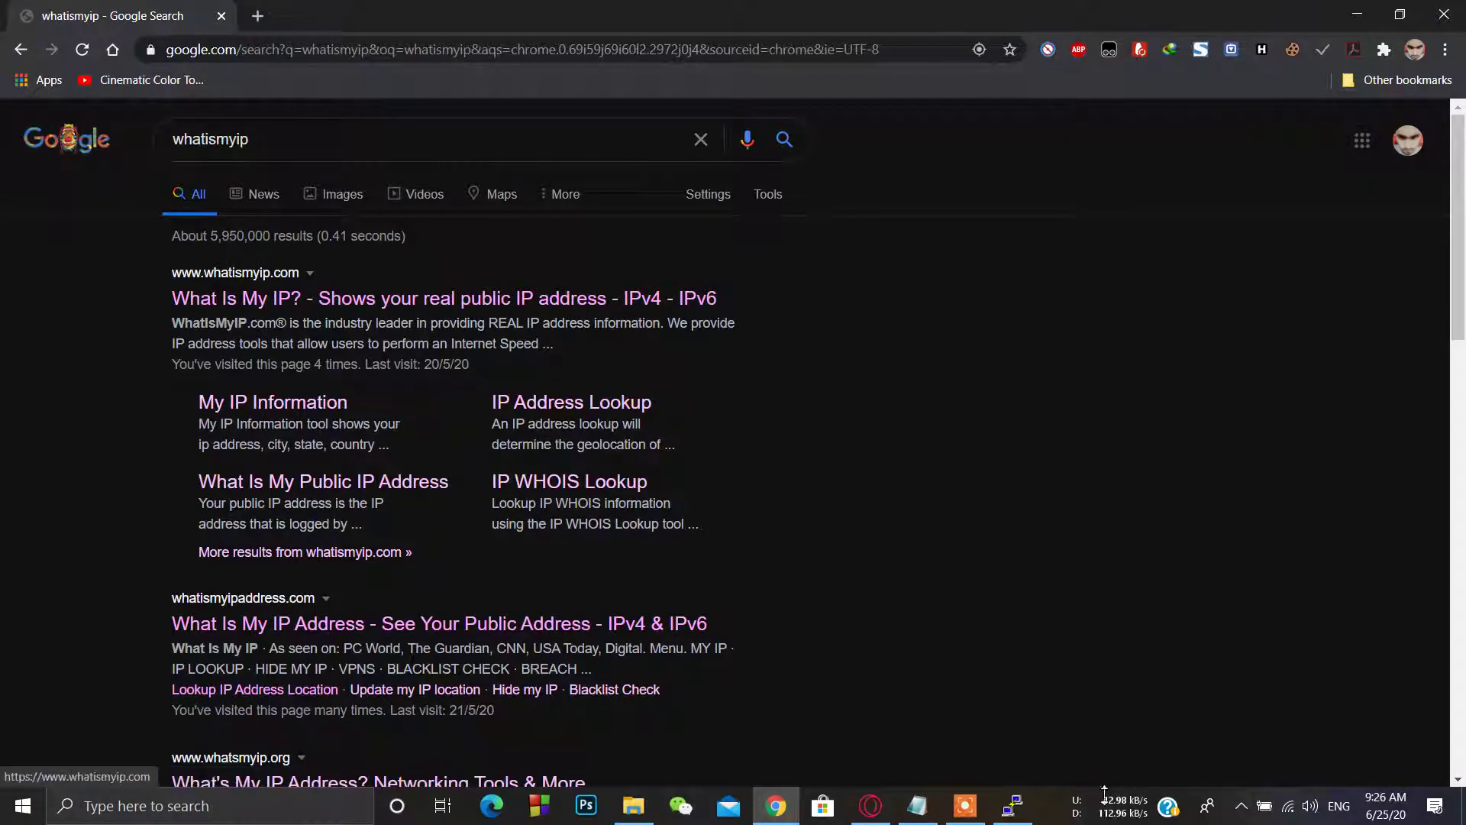
Step: Switch the ShadowsocksR proxy to Global mode and open the whatismyip.com result
left_click(1241, 803)
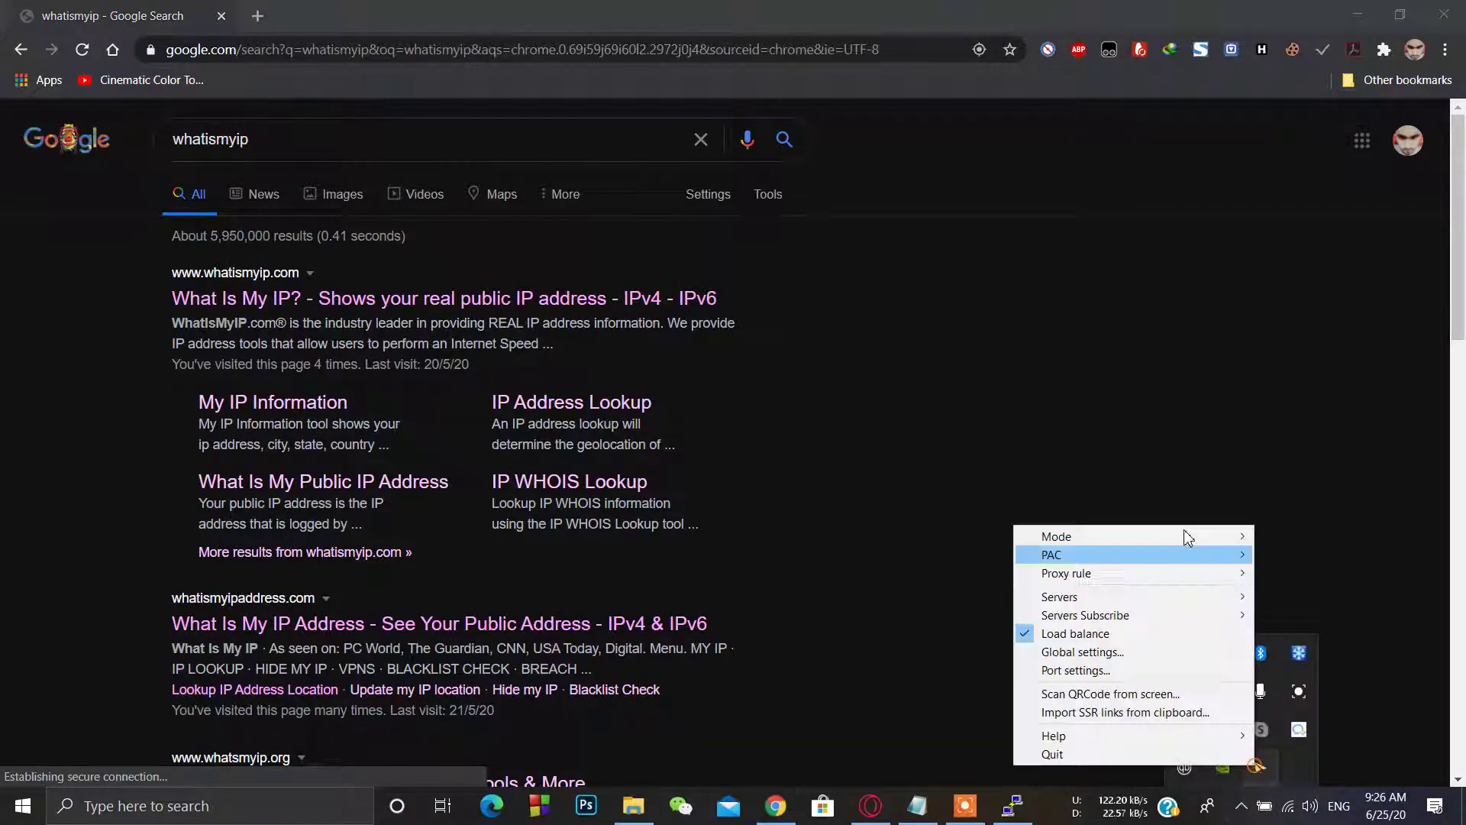
right_click(1260, 766)
mouse_move(1188, 534)
left_click(1288, 572)
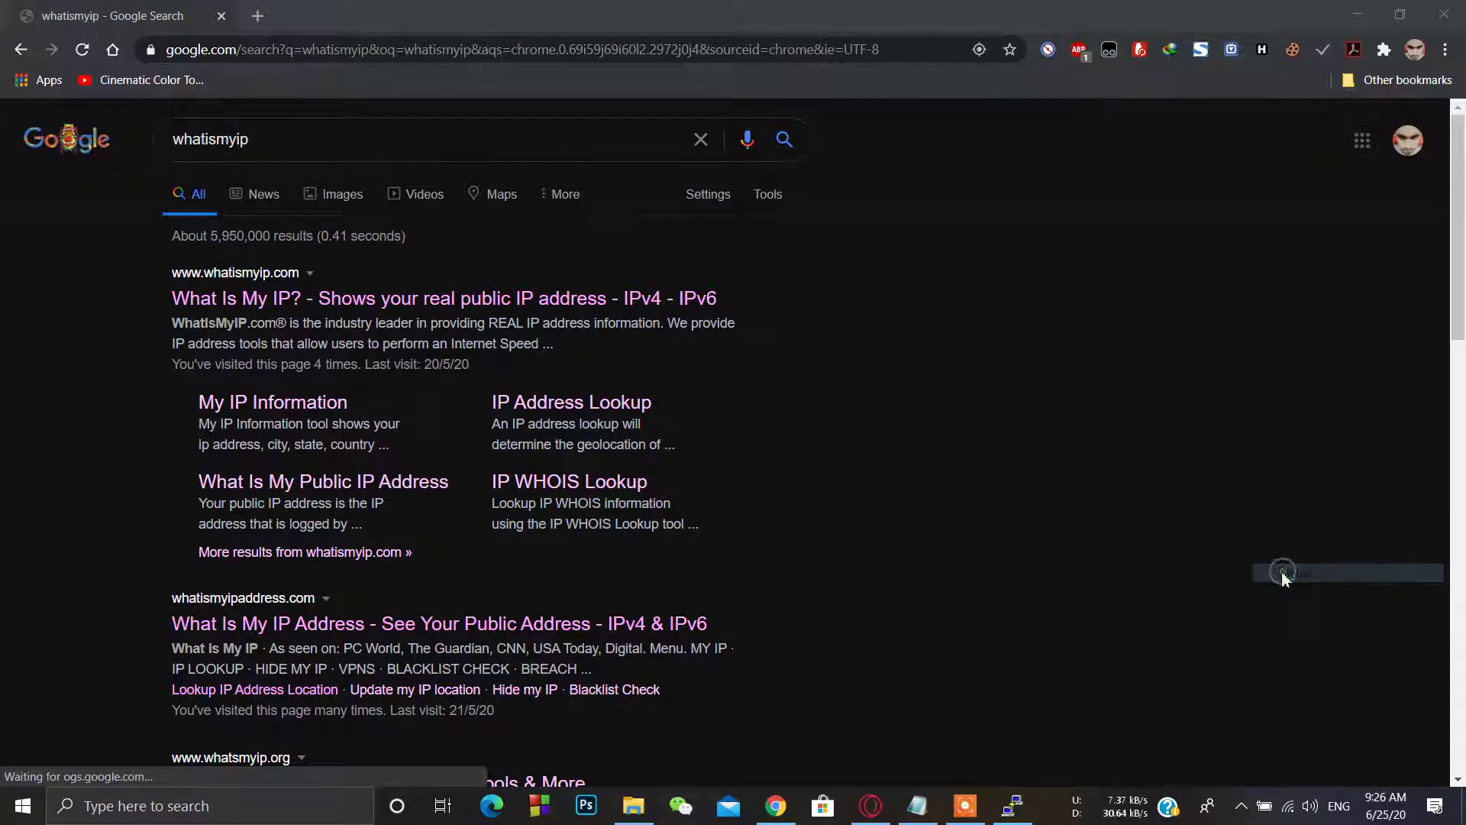
left_click(495, 306)
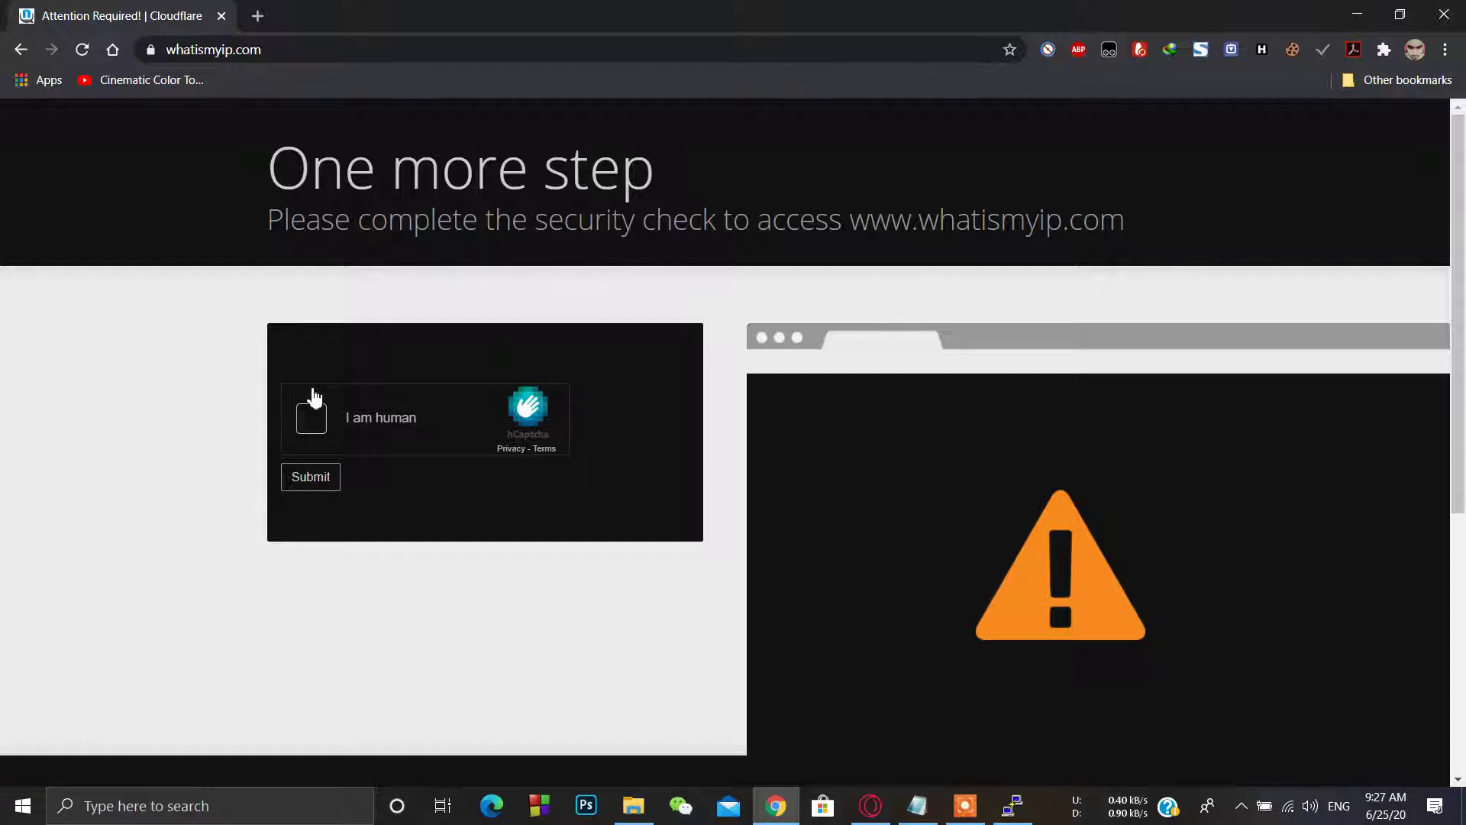
Step: Pass the hCaptcha by marking every bicycle tile across both image sets and submitting
left_click(313, 422)
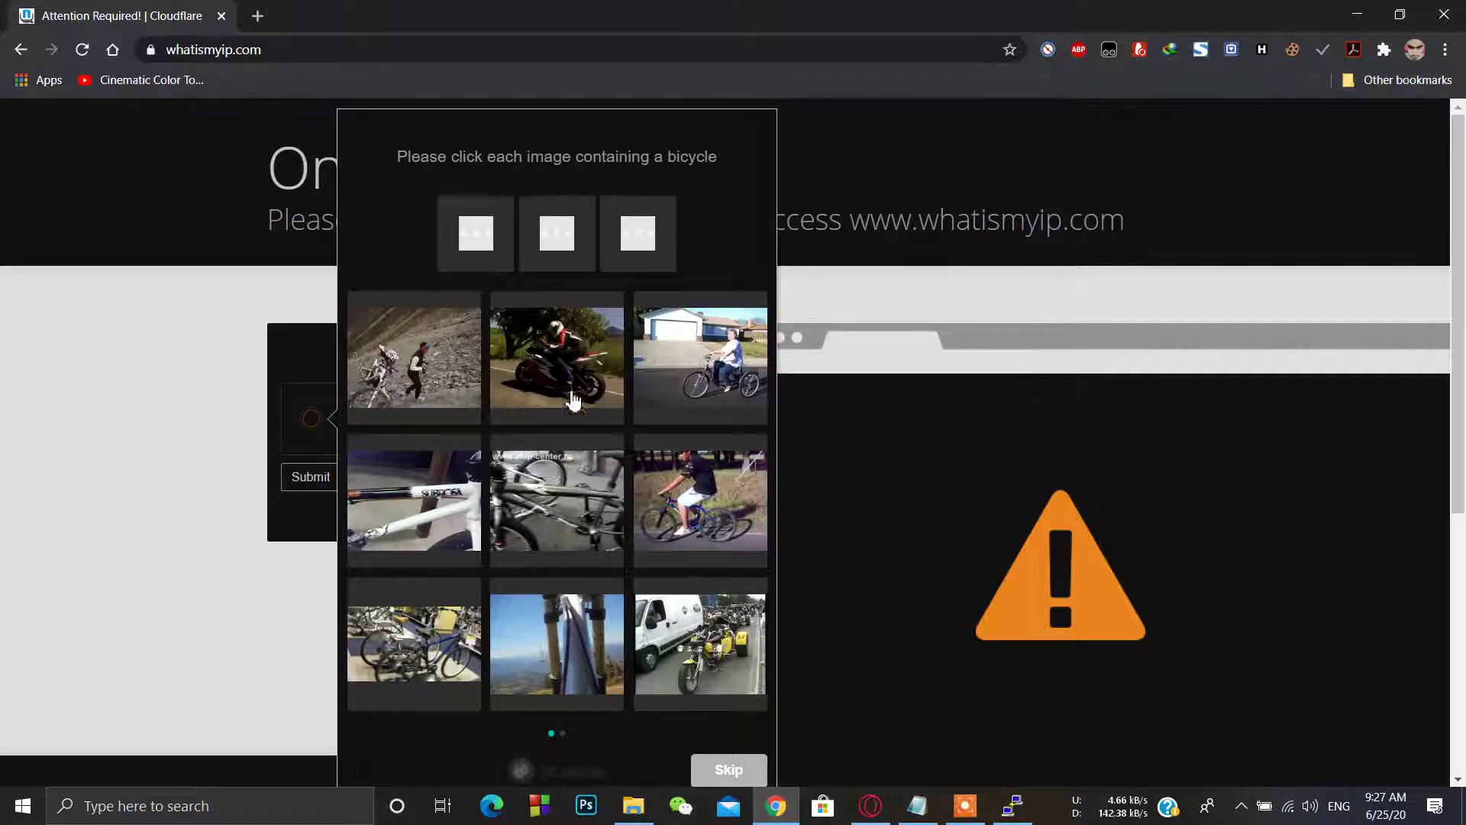
left_click(704, 399)
left_click(414, 396)
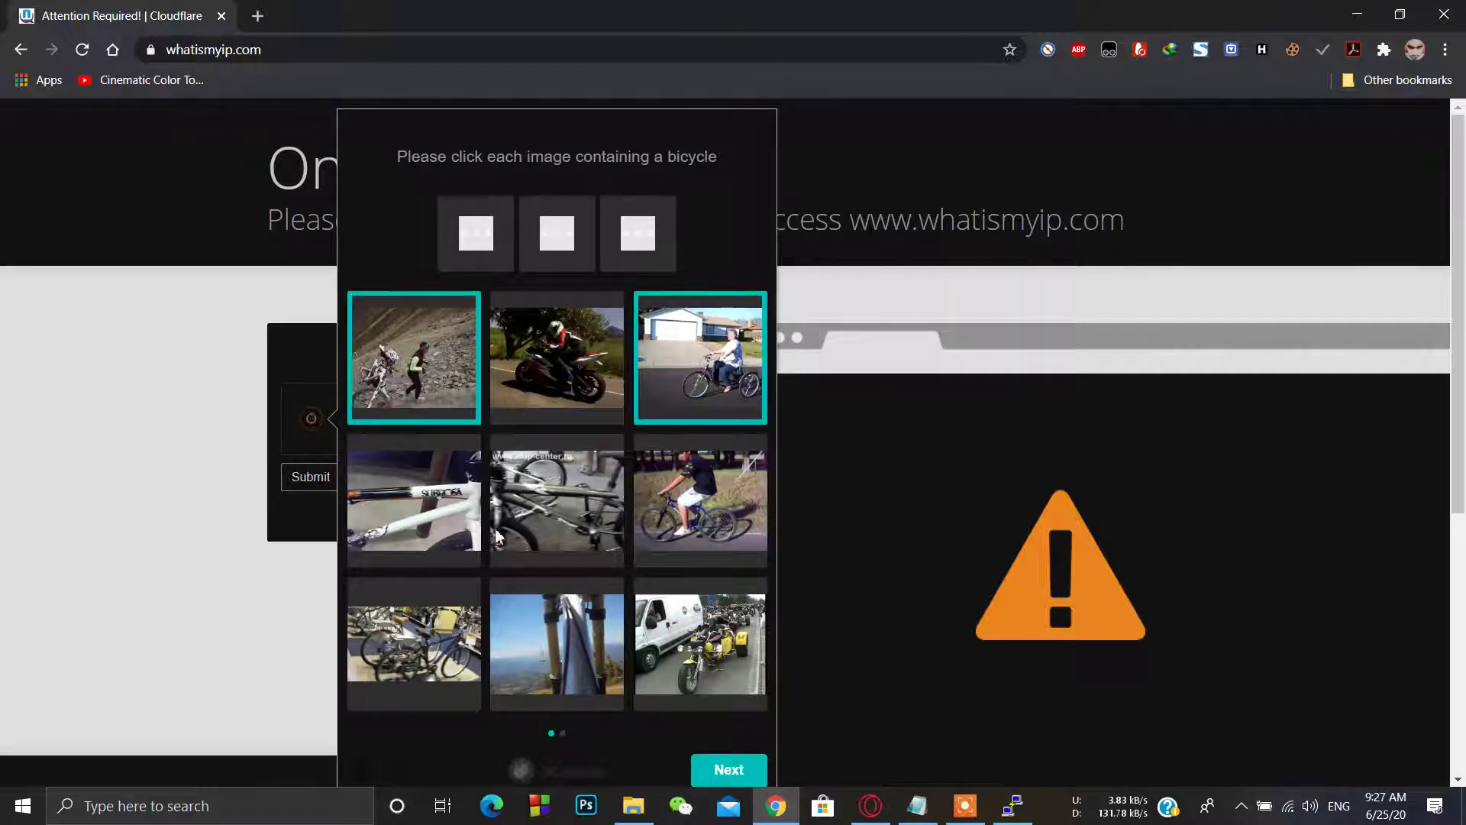
left_click(696, 523)
left_click(422, 627)
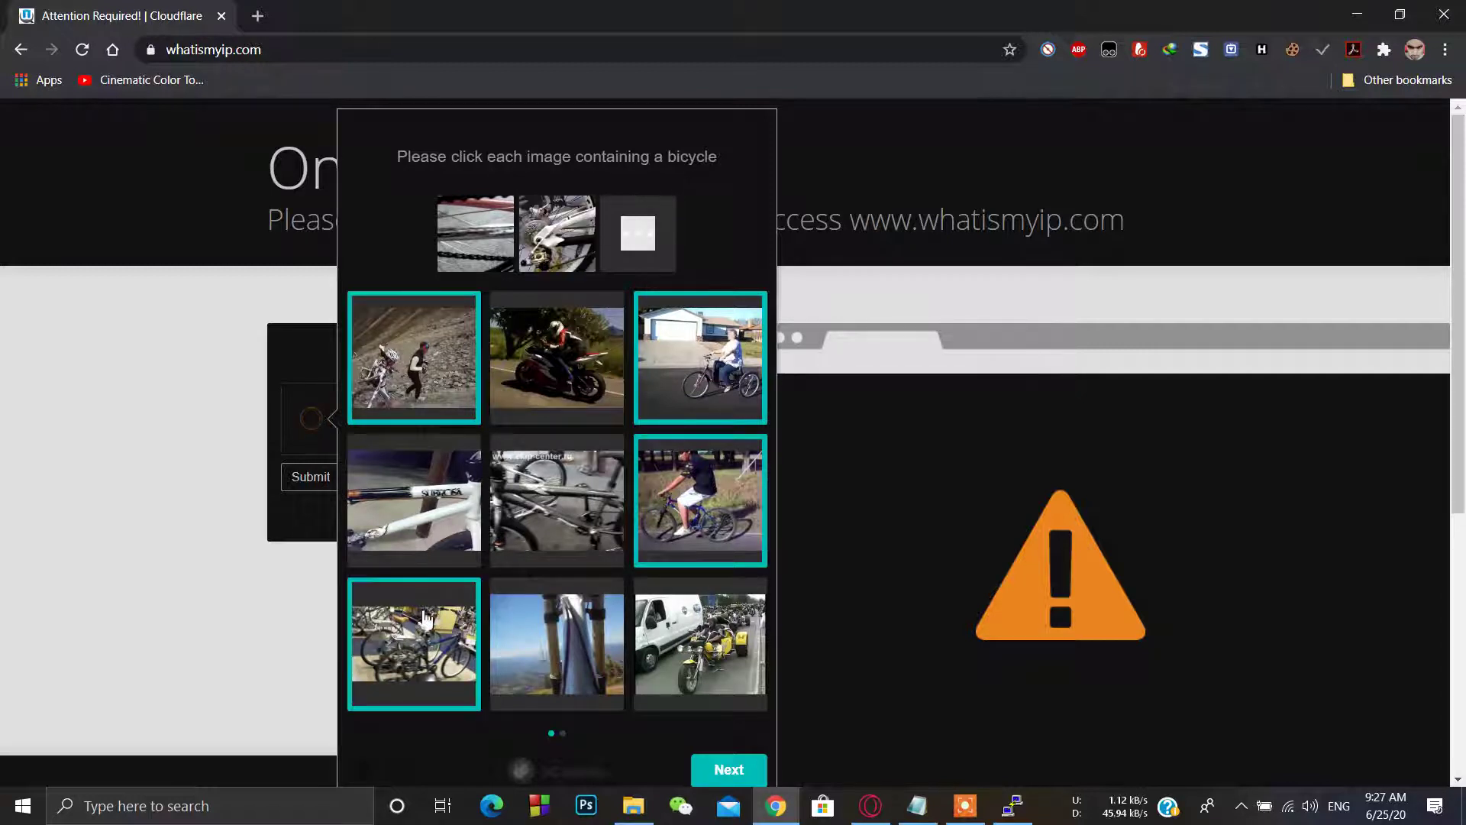
left_click(454, 507)
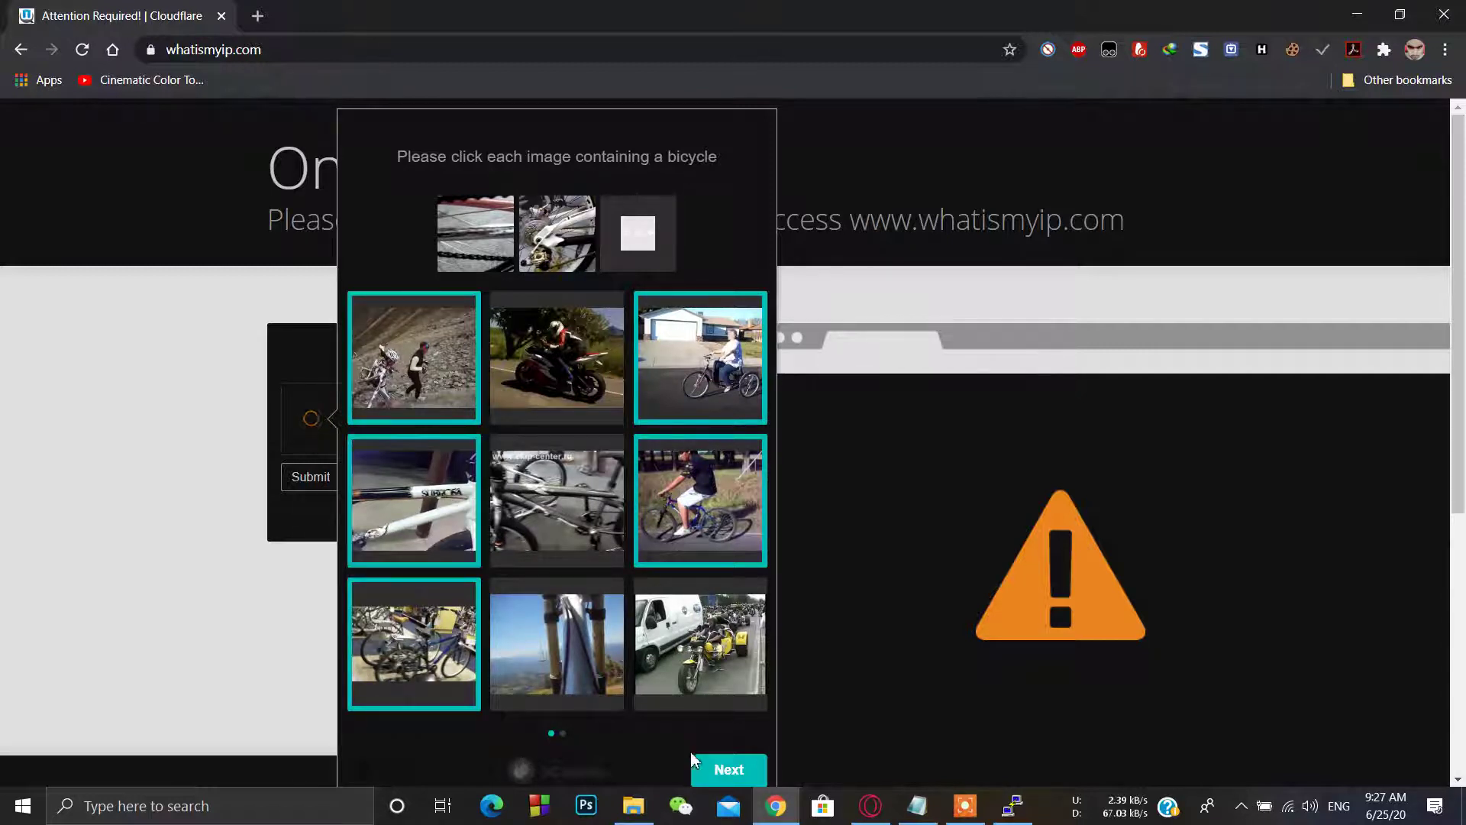
left_click(696, 763)
left_click(452, 368)
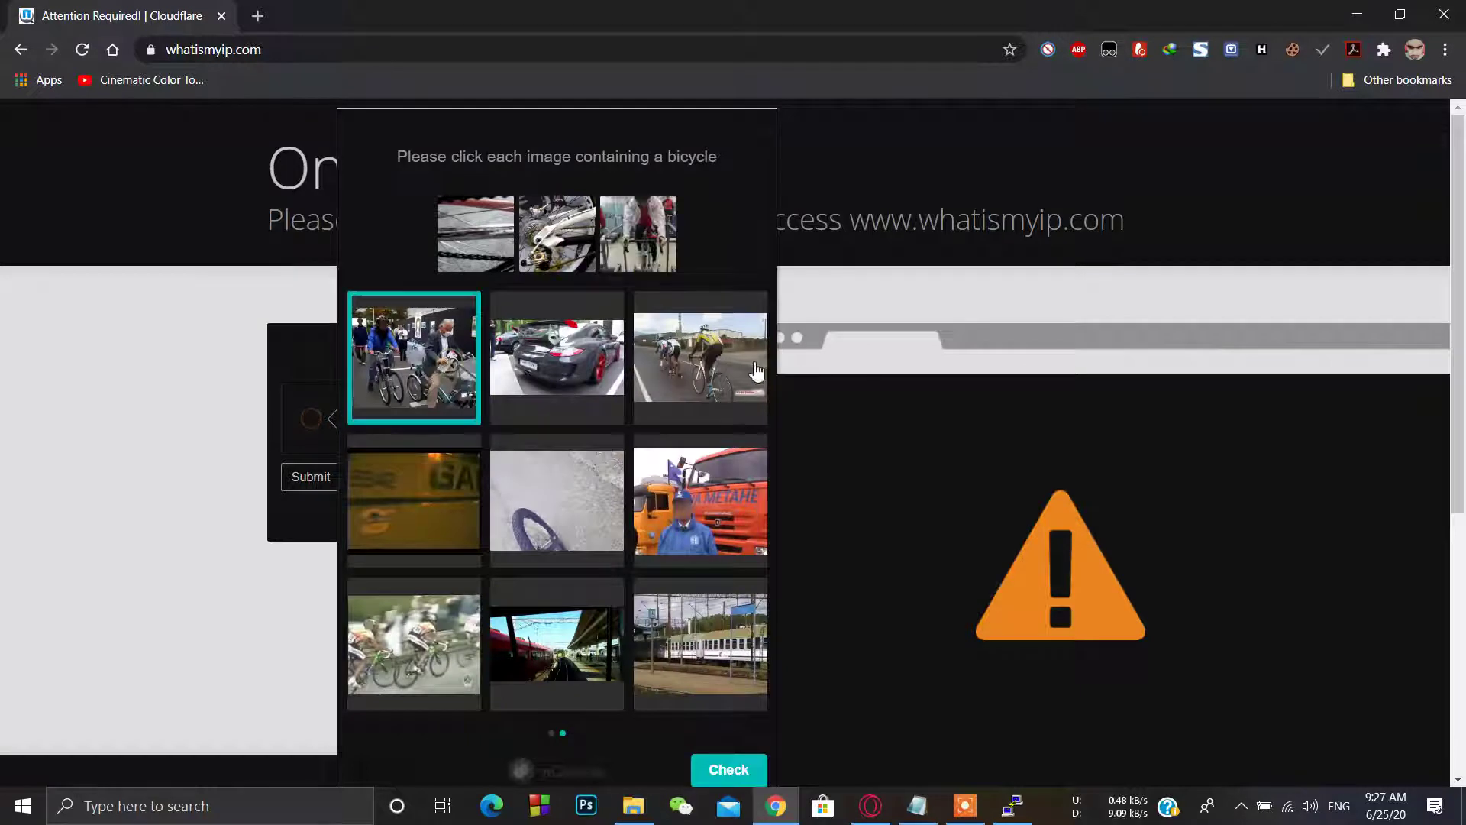
left_click(688, 371)
left_click(533, 524)
left_click(429, 648)
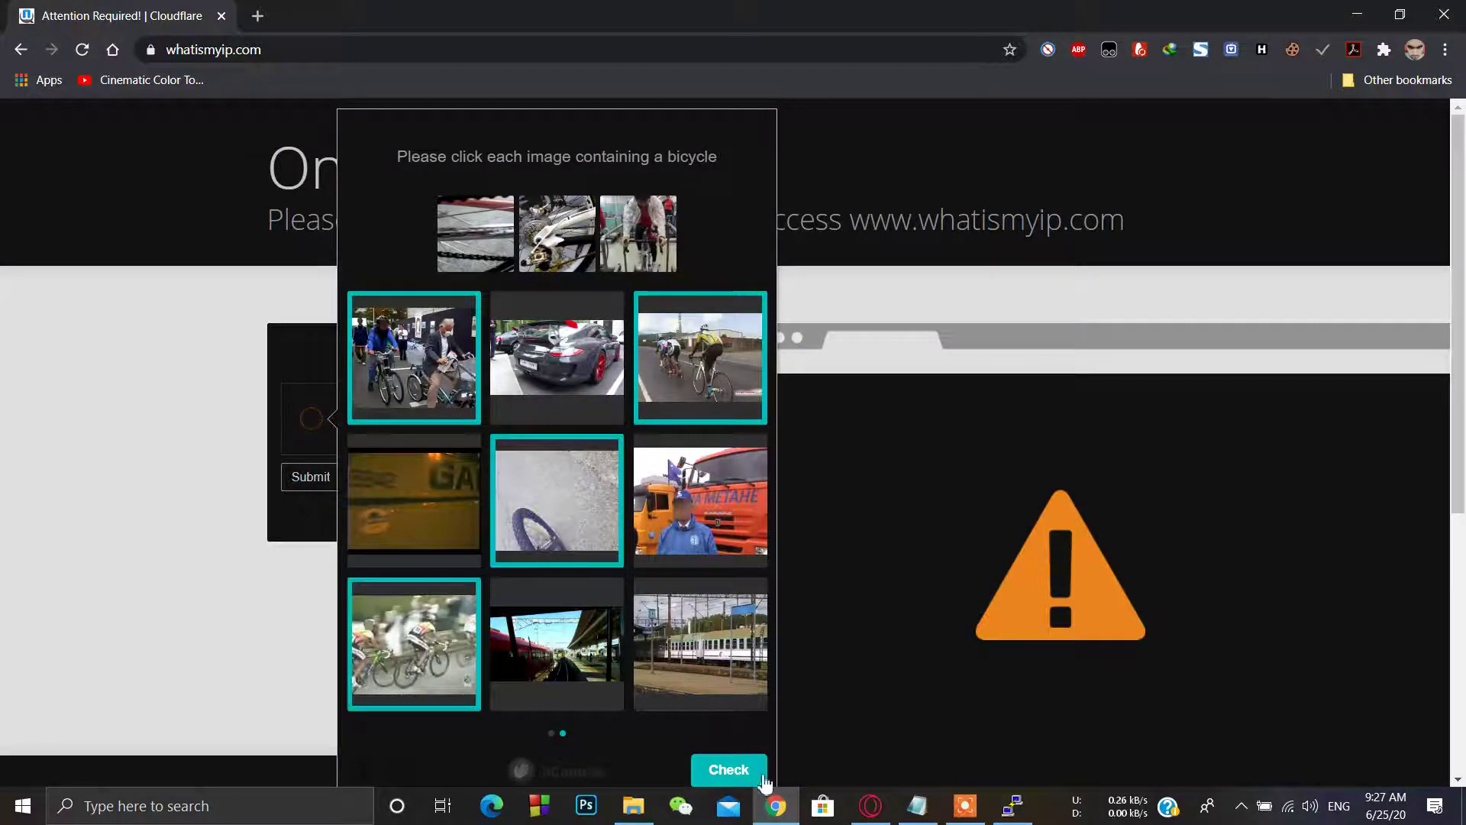
left_click(728, 770)
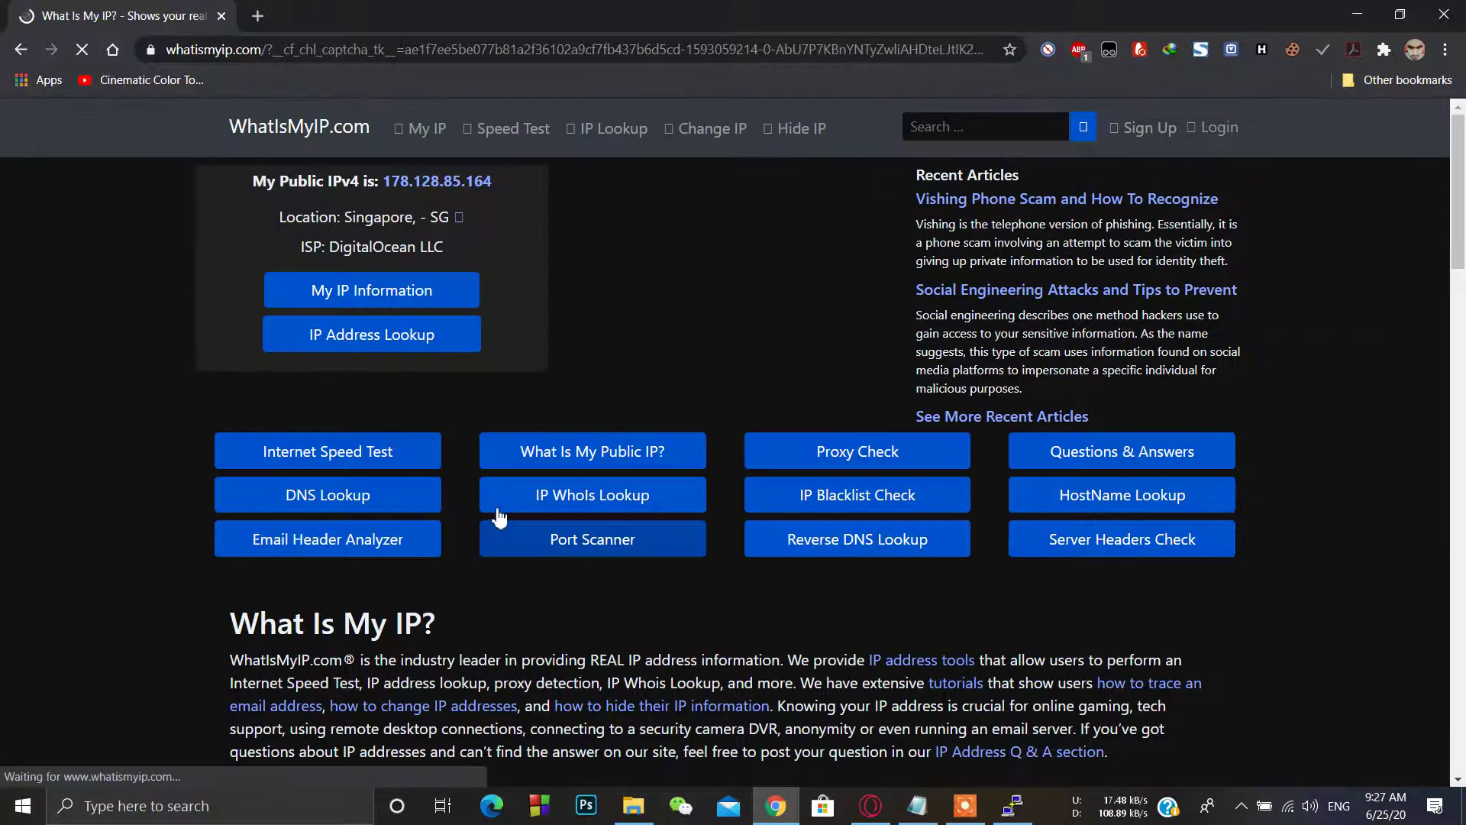
Step: Highlight the reported public IPv4 178.128.85.164 and the page address on whatismyip.com
left_click_drag(502, 183, 391, 180)
left_click_drag(495, 289, 394, 291)
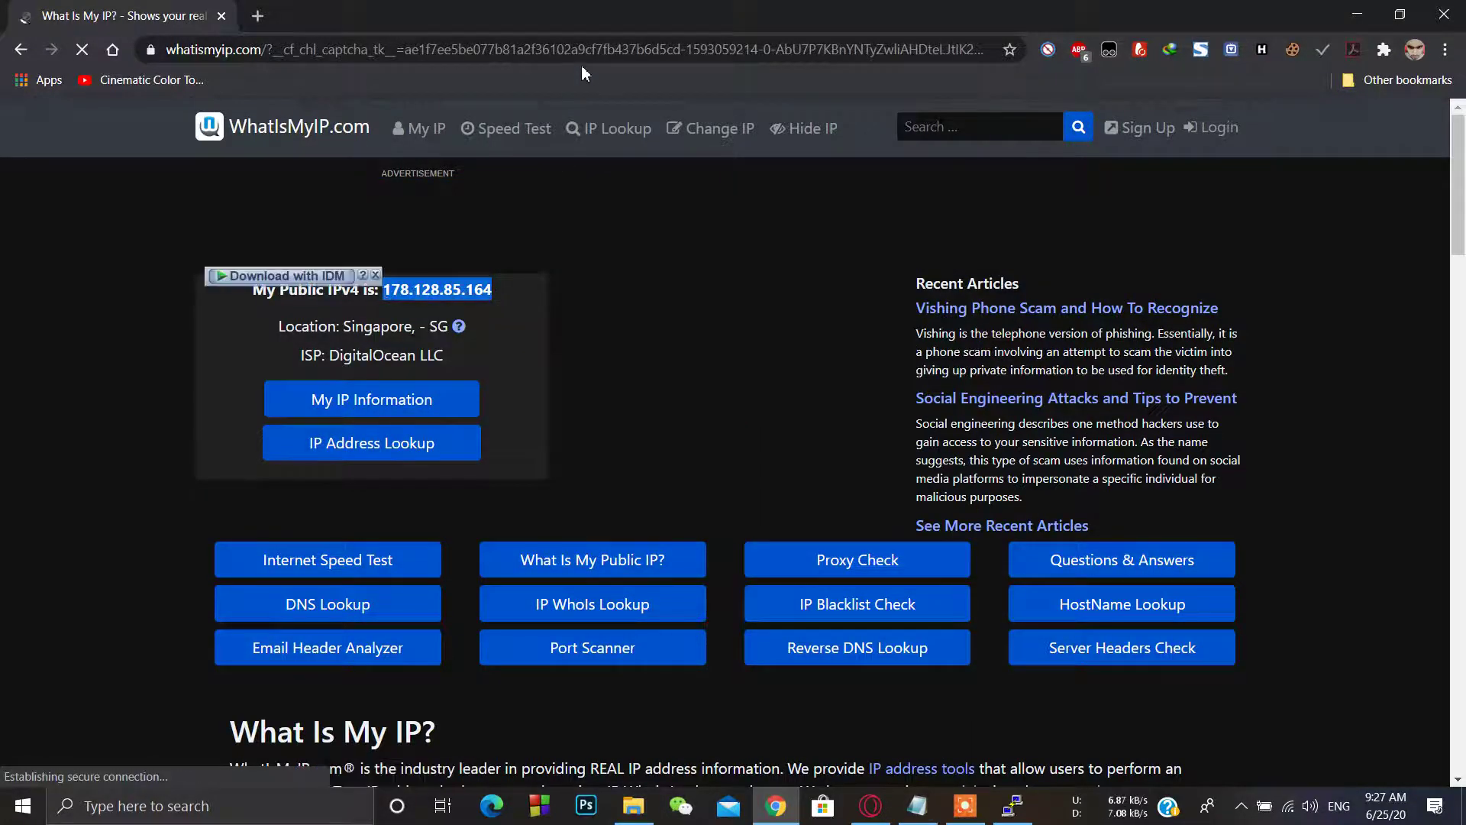
left_click(580, 64)
Step: Quit the local ShadowsocksR client from the system tray
key("alt+Tab")
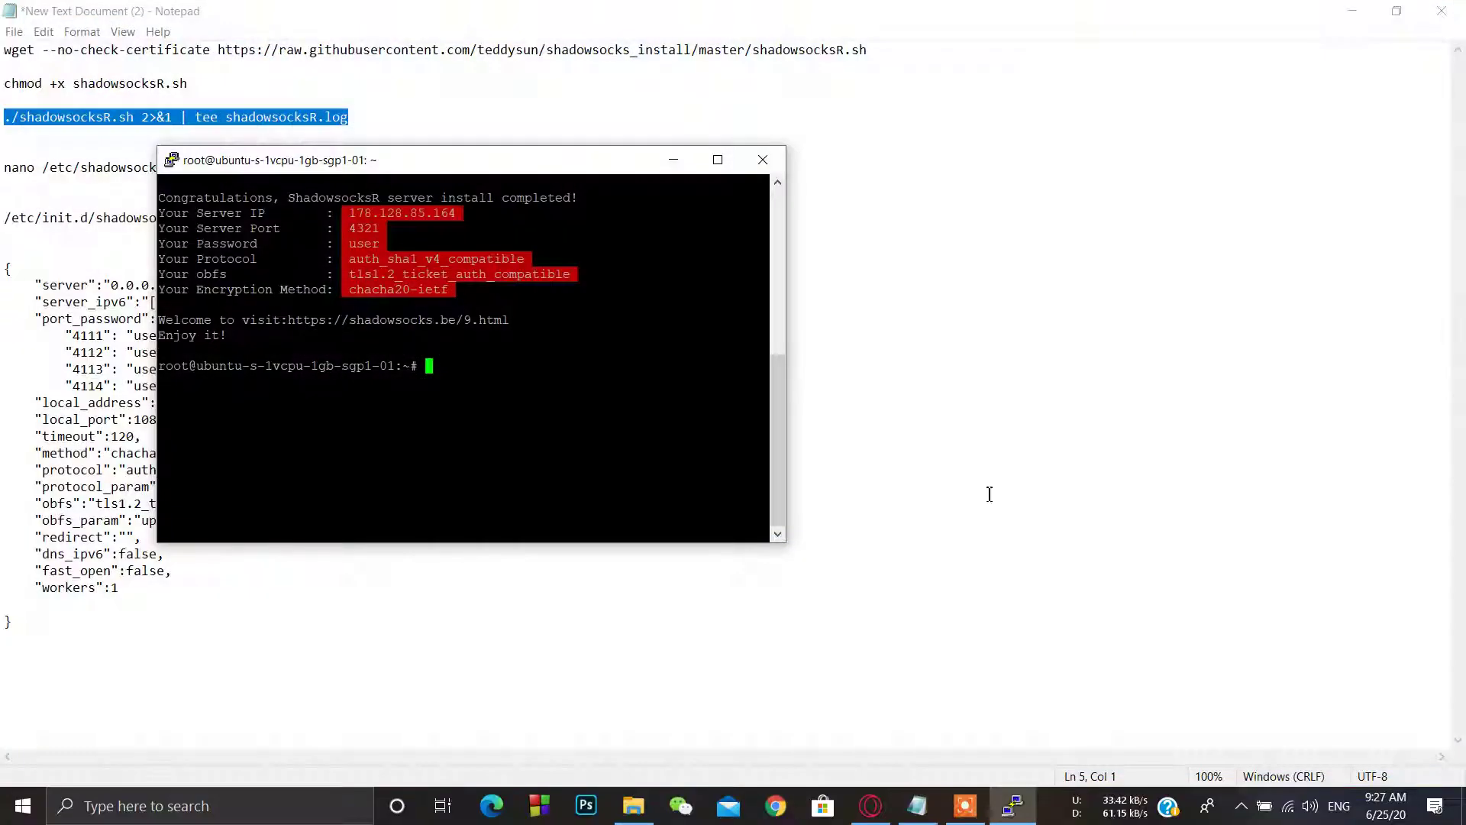
left_click(1241, 805)
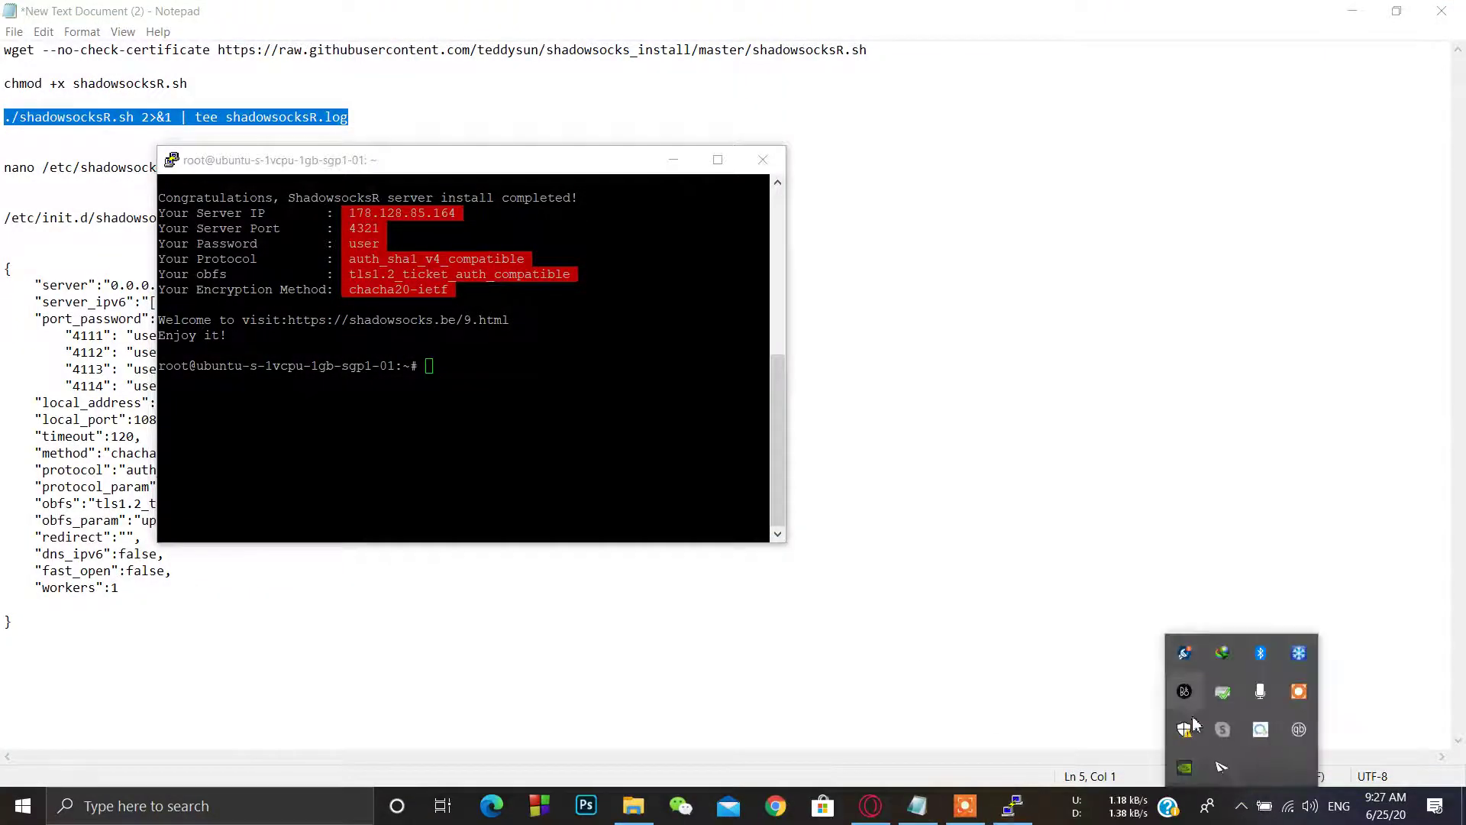
right_click(1226, 773)
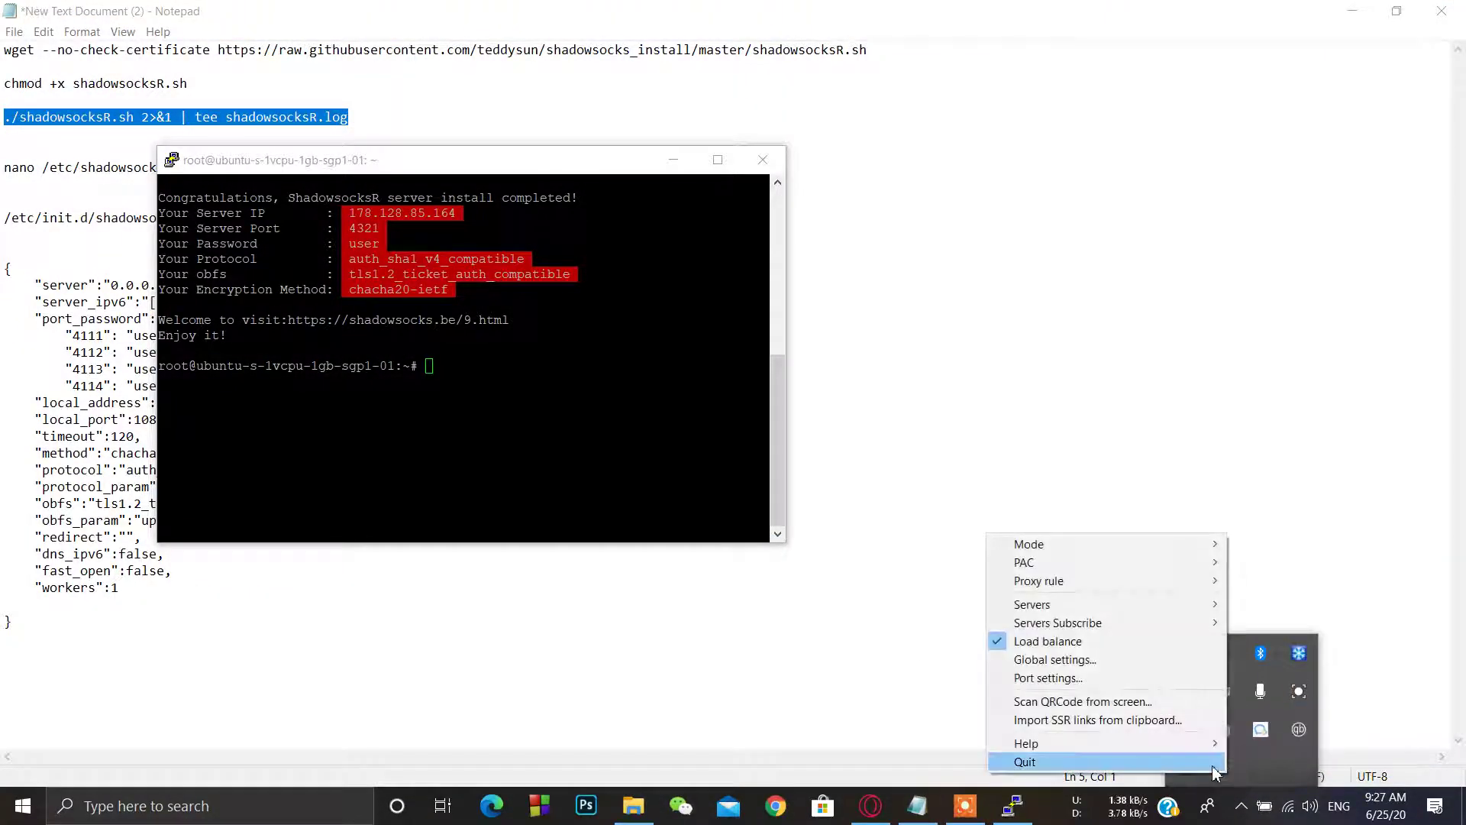
left_click(1027, 761)
Step: Paste the nano command from Notepad to open /etc/shadowsocks.json and delete all its lines
left_click_drag(416, 154, 768, 179)
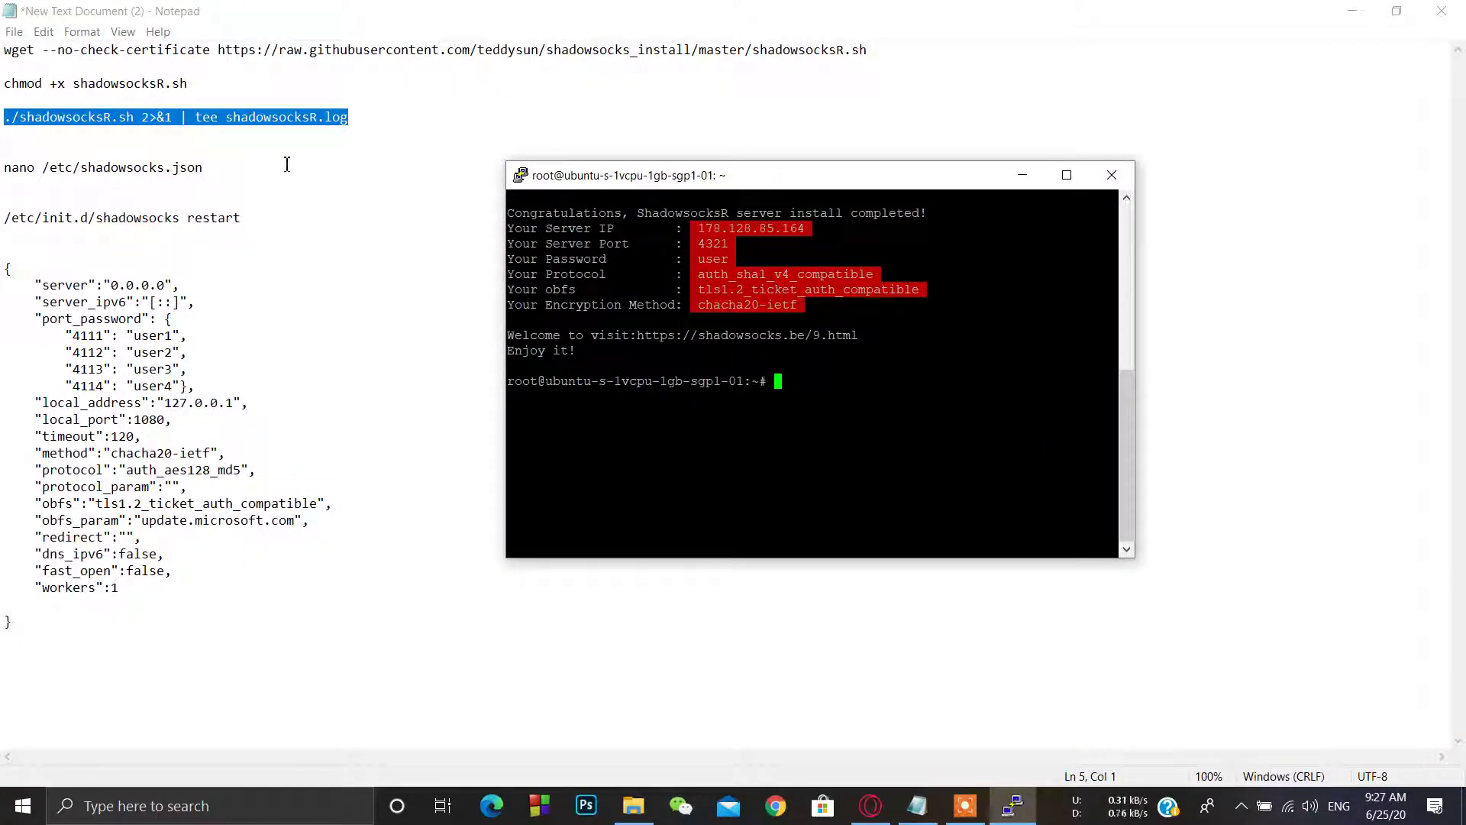
left_click(223, 169)
key("shift+Home")
right_click(23, 168)
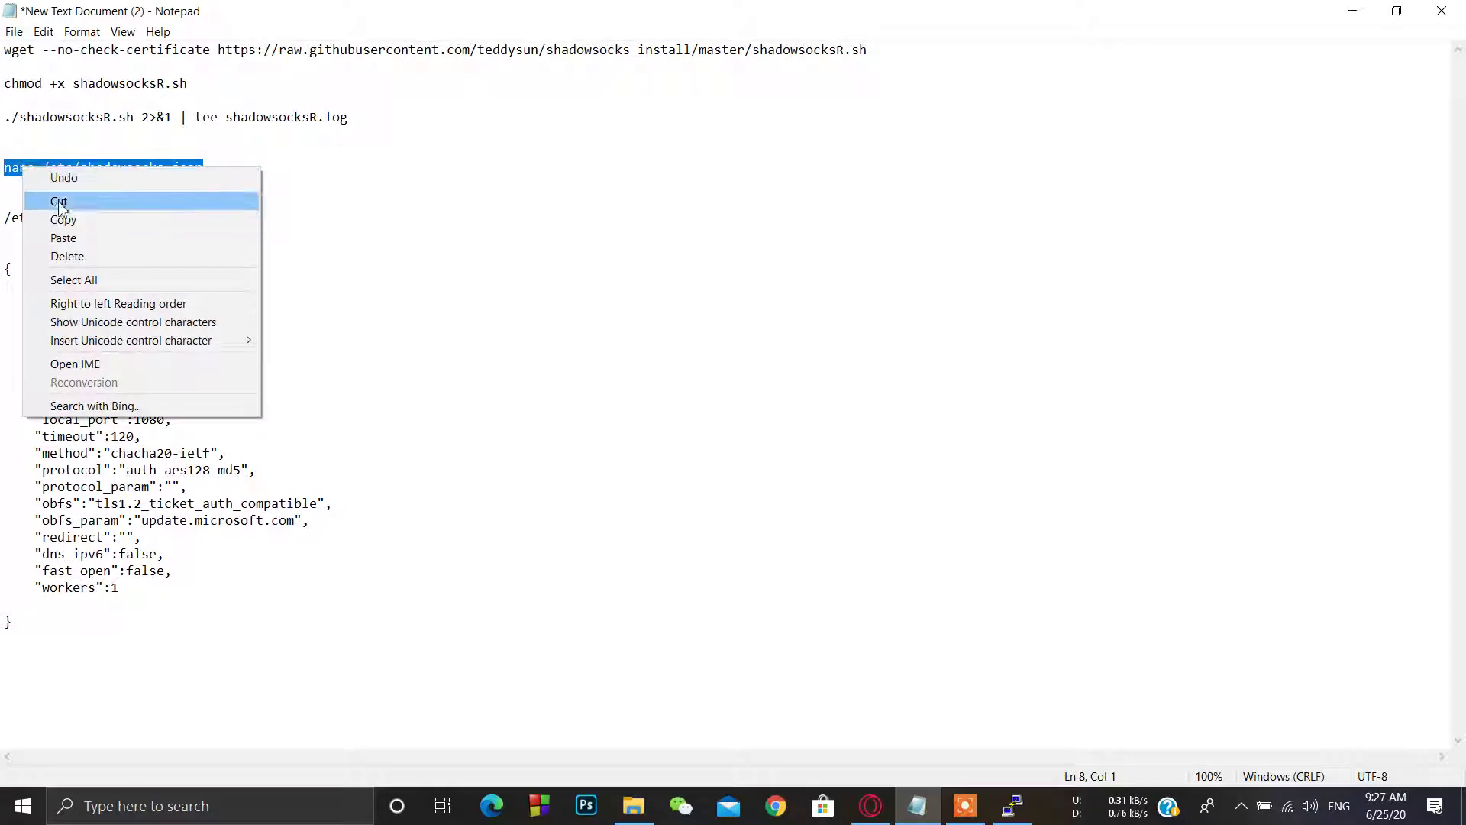
left_click(64, 220)
left_click(1012, 805)
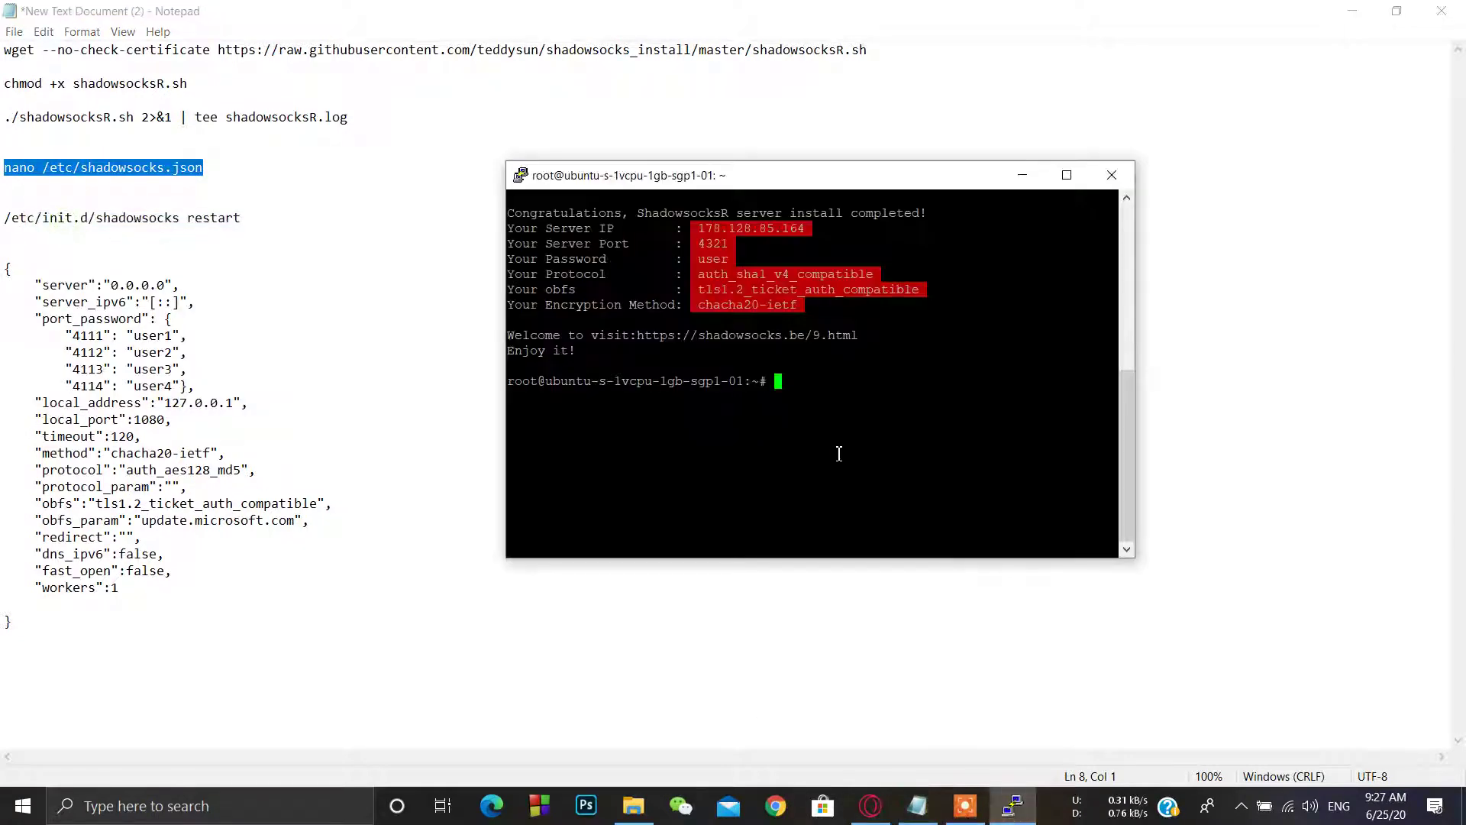
right_click(839, 453)
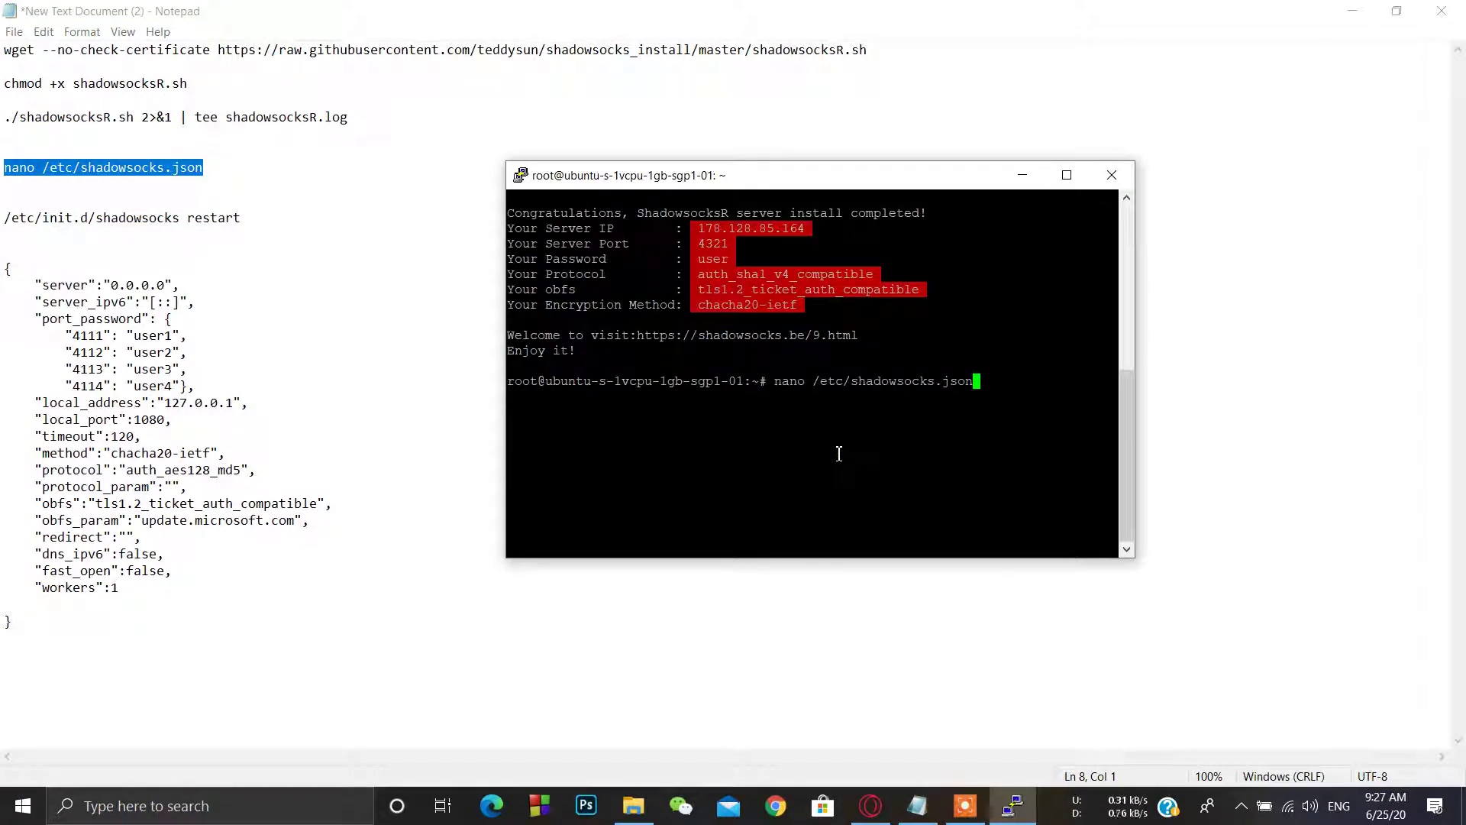
key("Return")
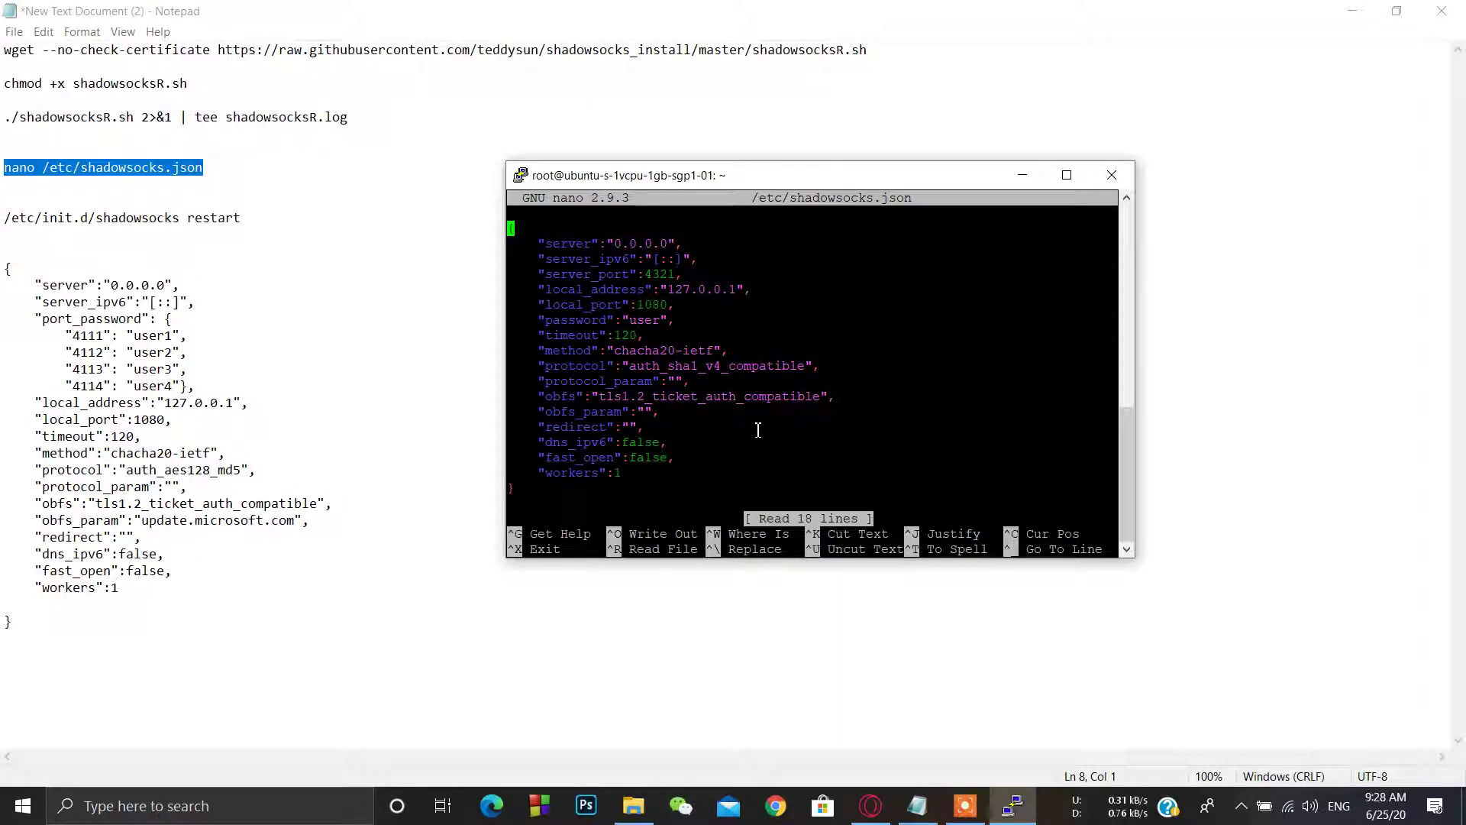
key("ctrl+k")
key("ctrl+k")
key("ctrl+k")
key("ctrl+k")
key("ctrl+k")
key("ctrl+k")
key("ctrl+k")
key("ctrl+k")
key("ctrl+k")
key("ctrl+k")
key("ctrl+k")
key("ctrl+k")
key("ctrl+k")
key("ctrl+k")
key("ctrl+k")
key("ctrl+k")
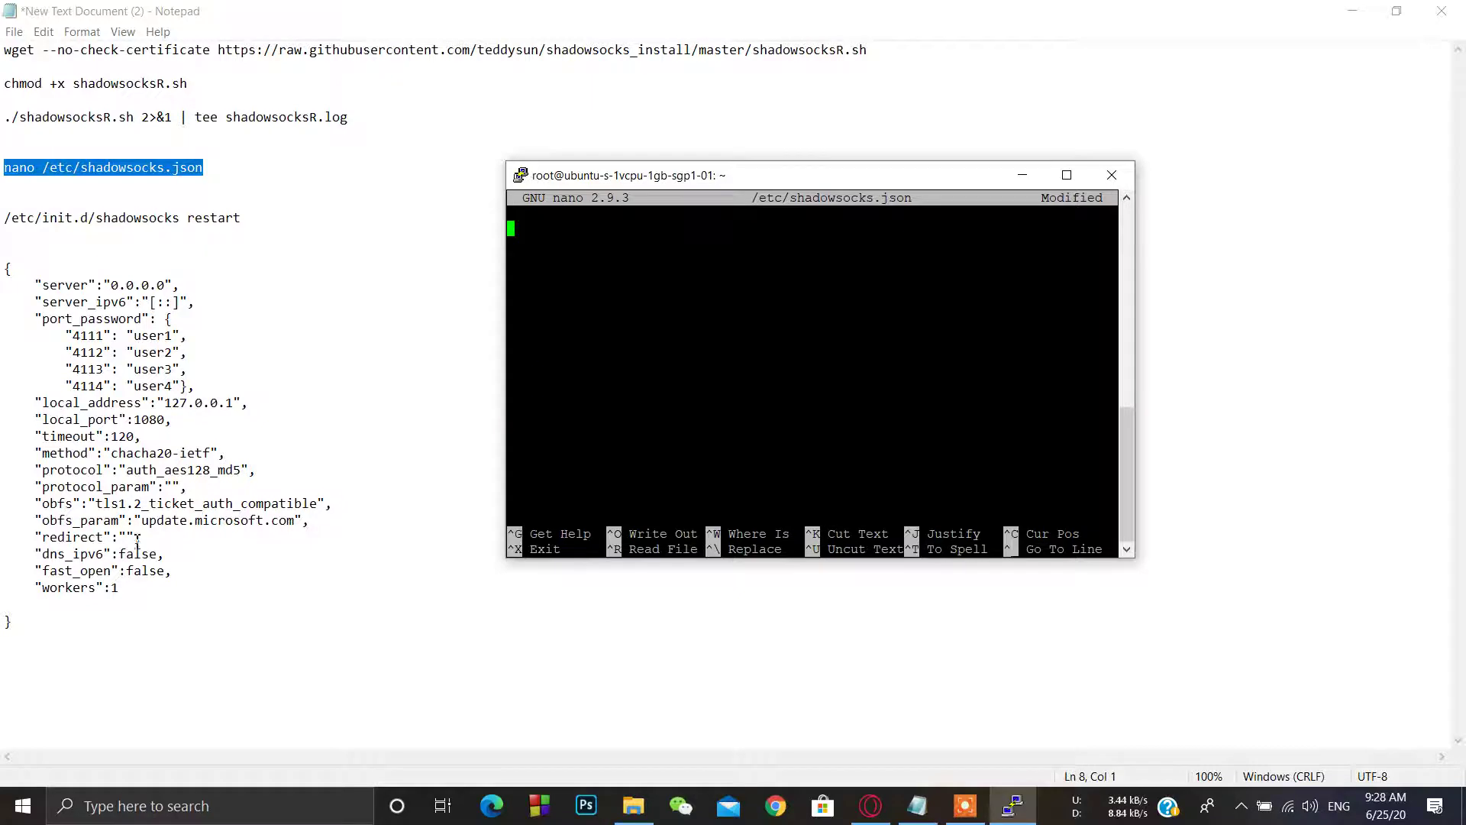
Step: Paste the multi-user JSON config for ports 4111–4114 into nano and review it
left_click_drag(29, 633, 4, 268)
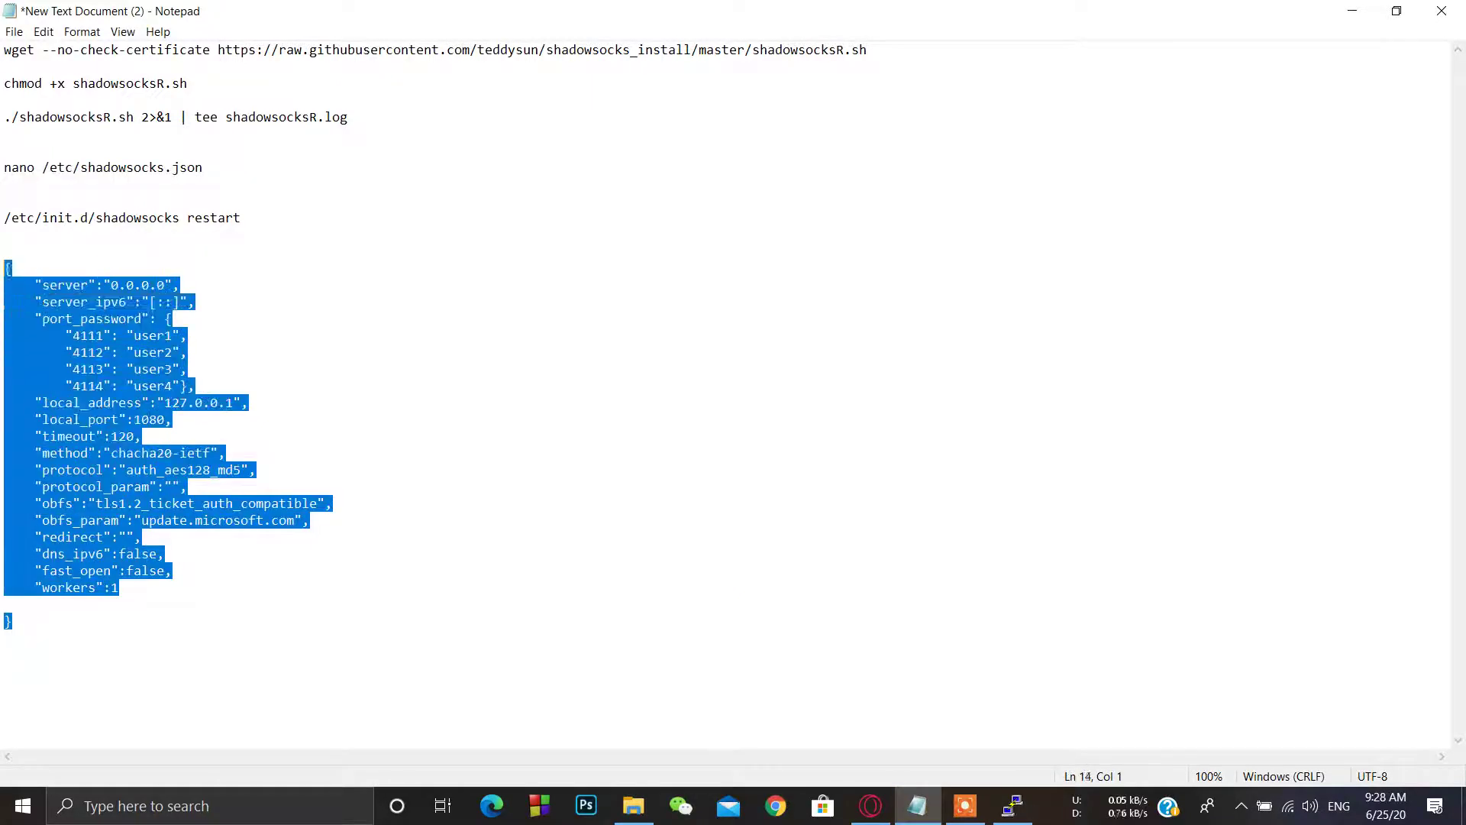
right_click(17, 279)
left_click(76, 334)
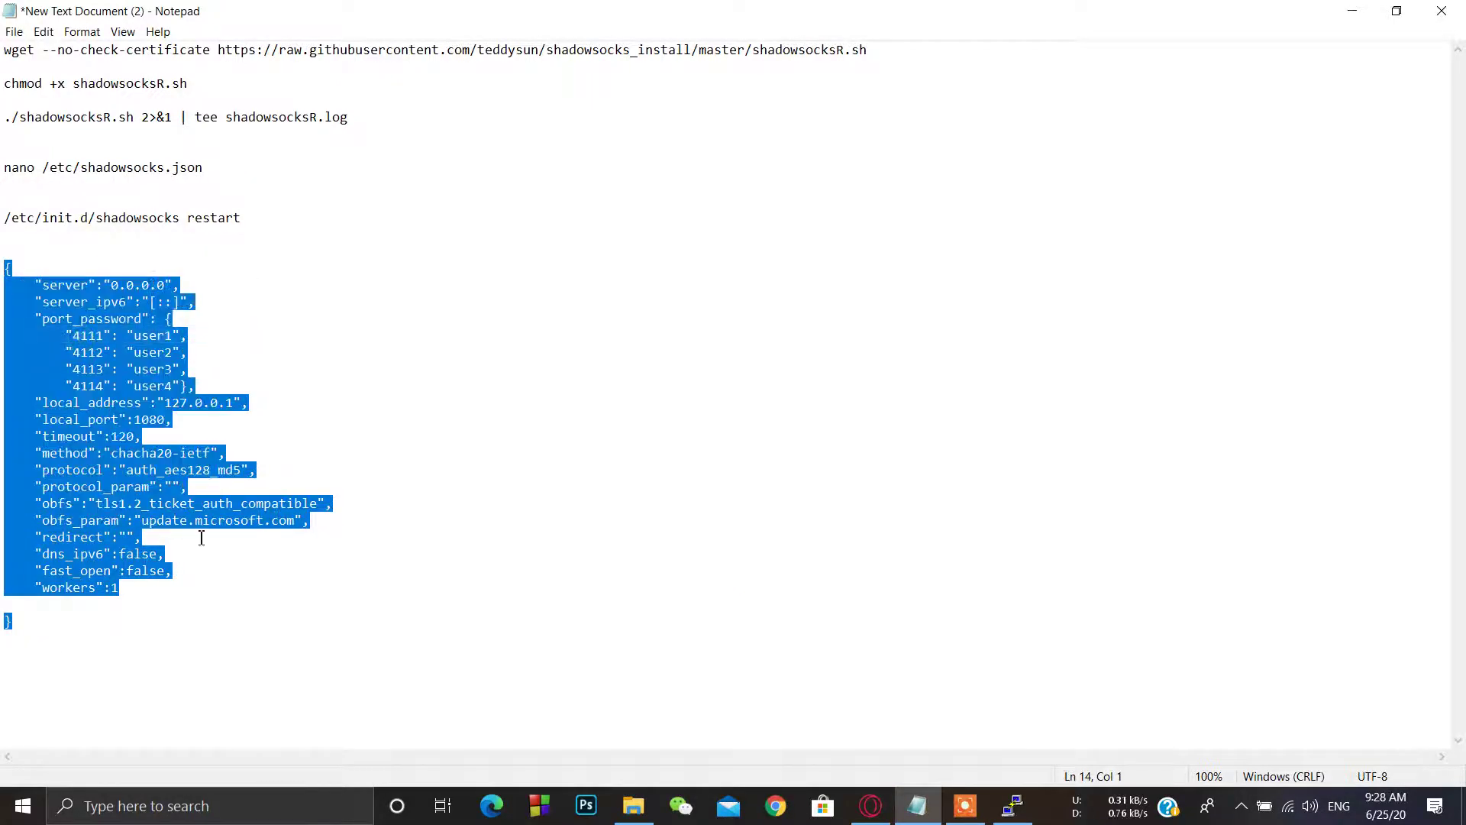
left_click(1012, 806)
right_click(752, 328)
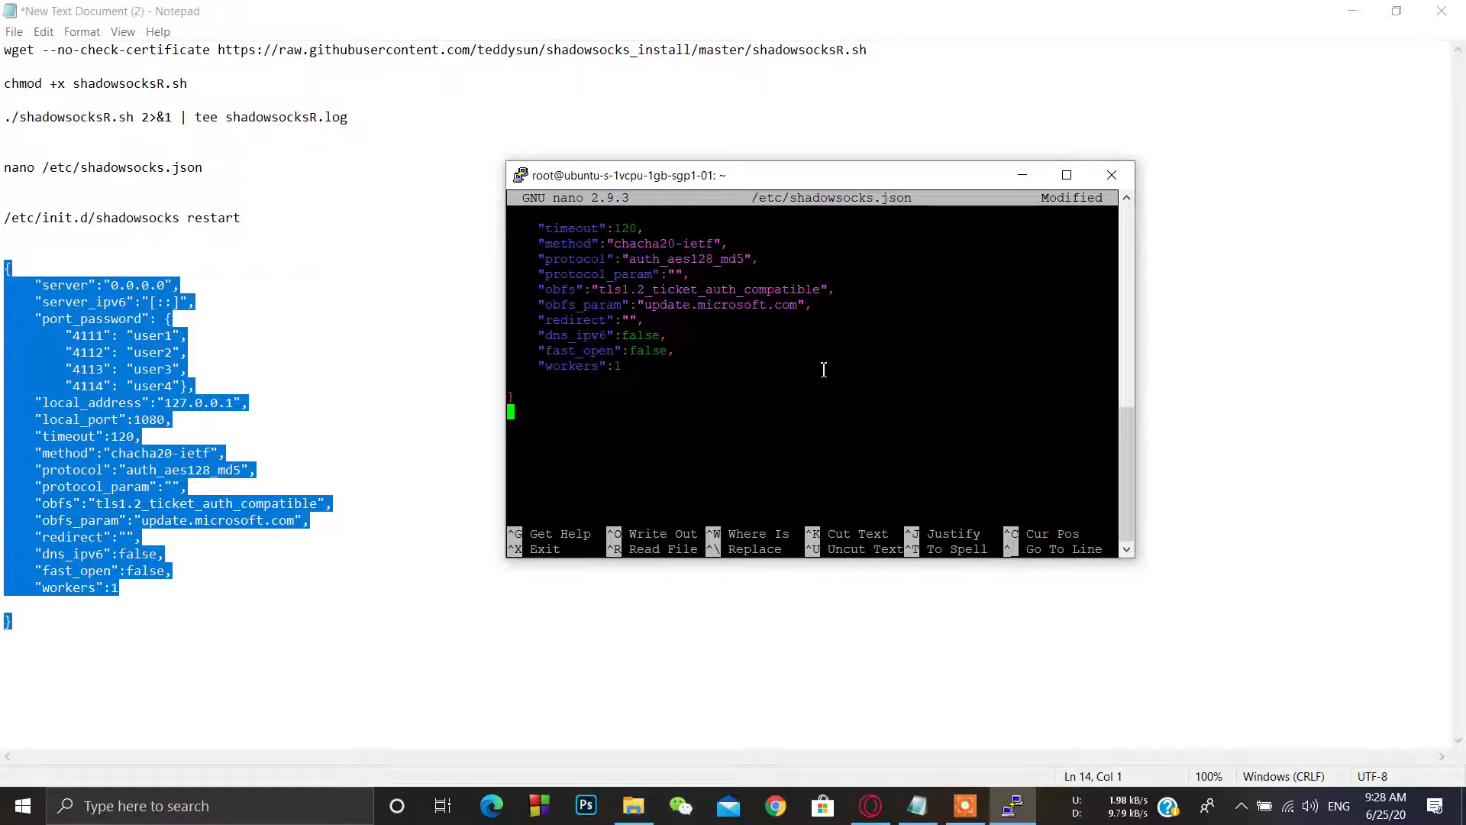
key("Up")
key("Up")
key("Up")
key("Up")
key("Up")
key("Up")
key("Up")
key("Up")
key("Up")
key("Up")
key("Up")
key("Up")
key("Up")
key("Up")
key("Up")
key("Up")
key("Up")
key("Up")
key("Up")
key("Up")
key("Up")
key("Up")
key("Down")
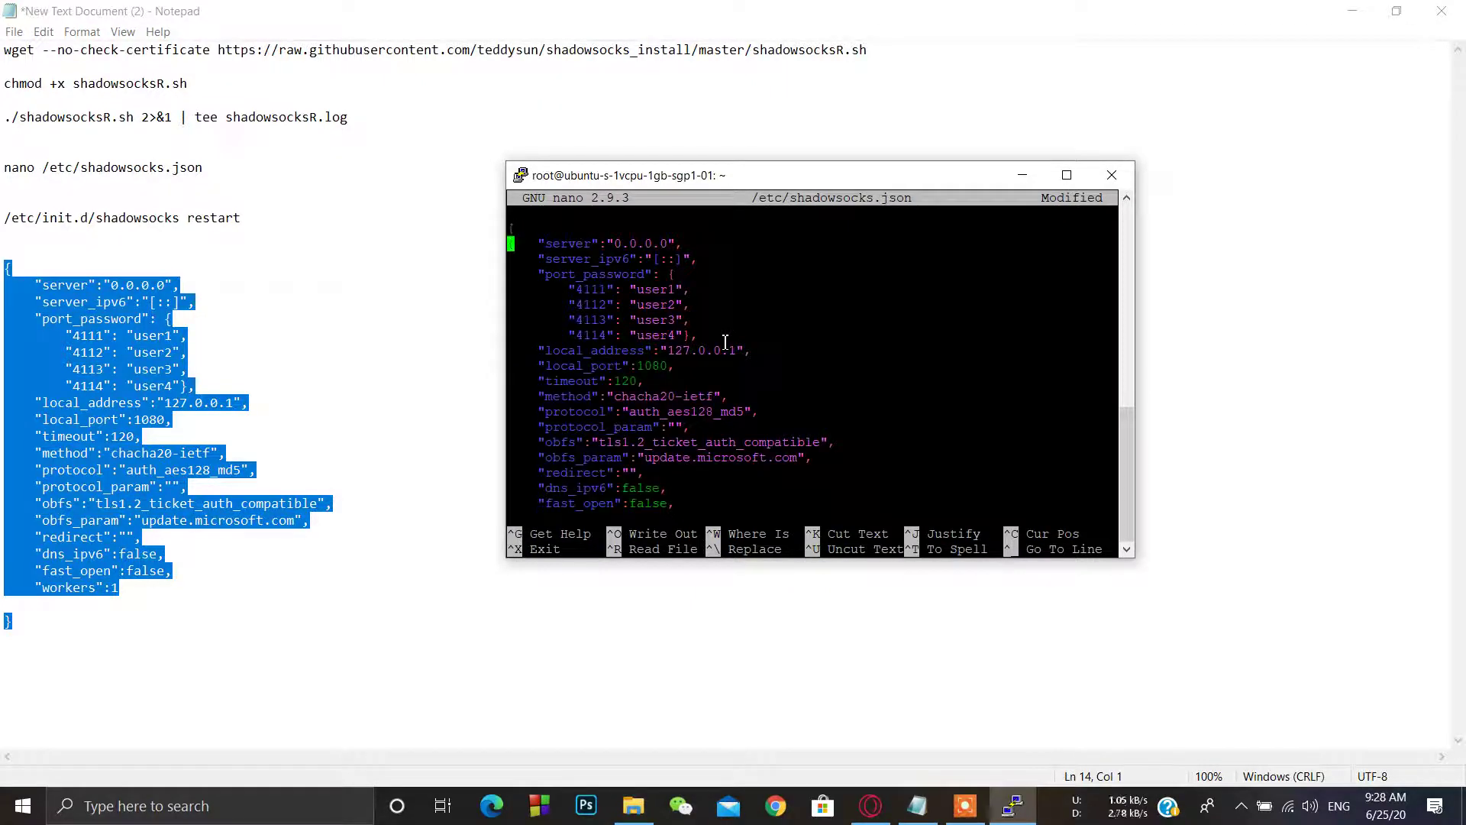
key("Right")
key("Right")
key("Right")
key("Right")
key("Right")
key("Right")
key("Right")
key("Right")
key("Right")
key("Right")
key("Right")
key("Right")
key("Down")
key("Down")
key("Down")
key("Down")
key("Up")
key("Right")
key("Right")
key("Right")
key("Right")
key("Right")
key("Right")
key("Right")
key("Right")
key("Right")
key("Down")
key("Left")
key("Left")
key("Down")
key("Down")
key("Down")
key("Down")
key("Down")
key("Down")
key("Down")
key("Down")
Step: Save /etc/shadowsocks.json under the same name and exit nano
key("ctrl+x")
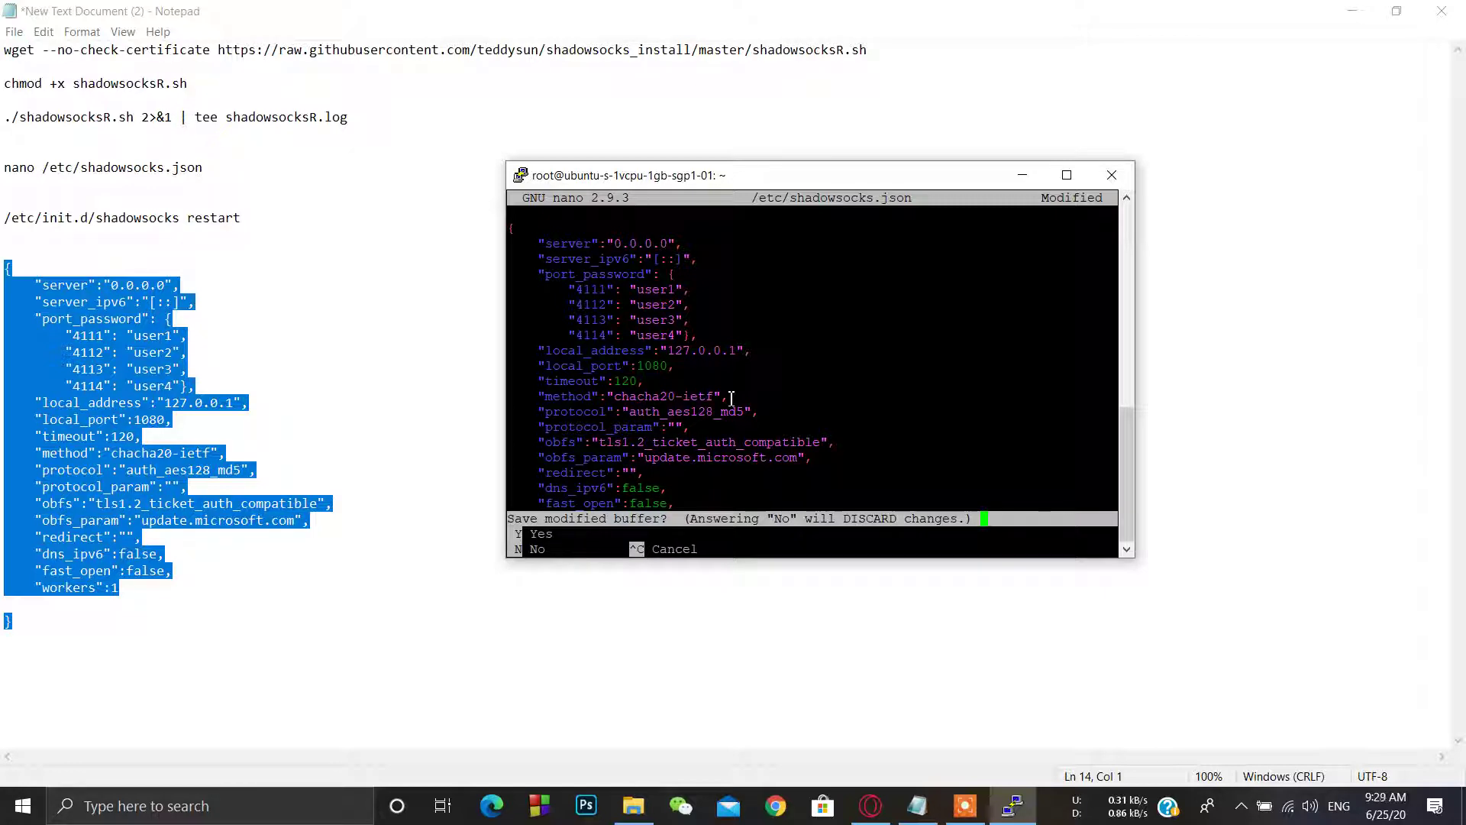
key("y")
key("Return")
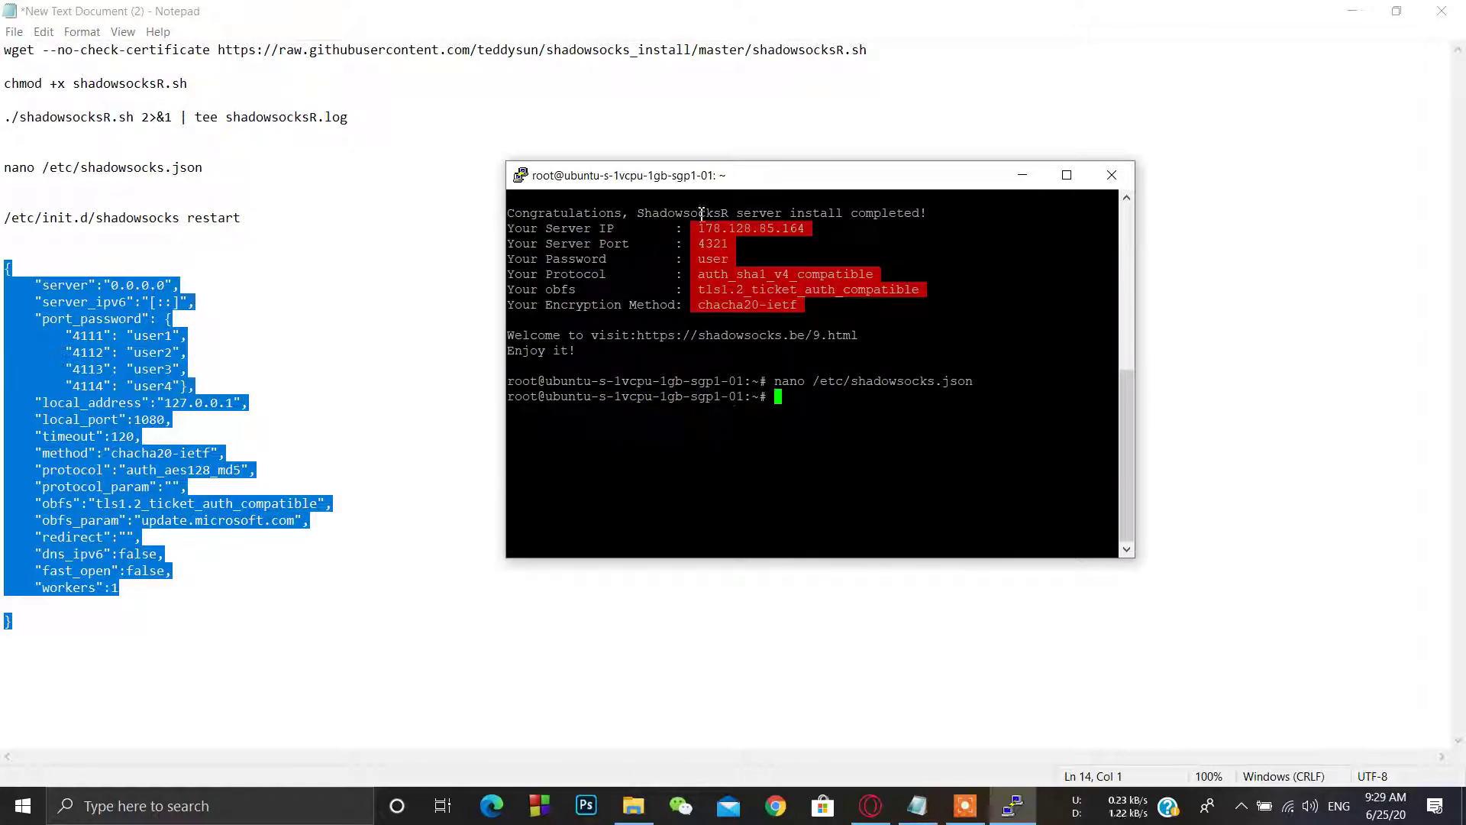
Step: Run /etc/init.d/shadowsocks restart copied from Notepad, then minimize Notepad
left_click_drag(255, 221, 4, 219)
right_click(42, 238)
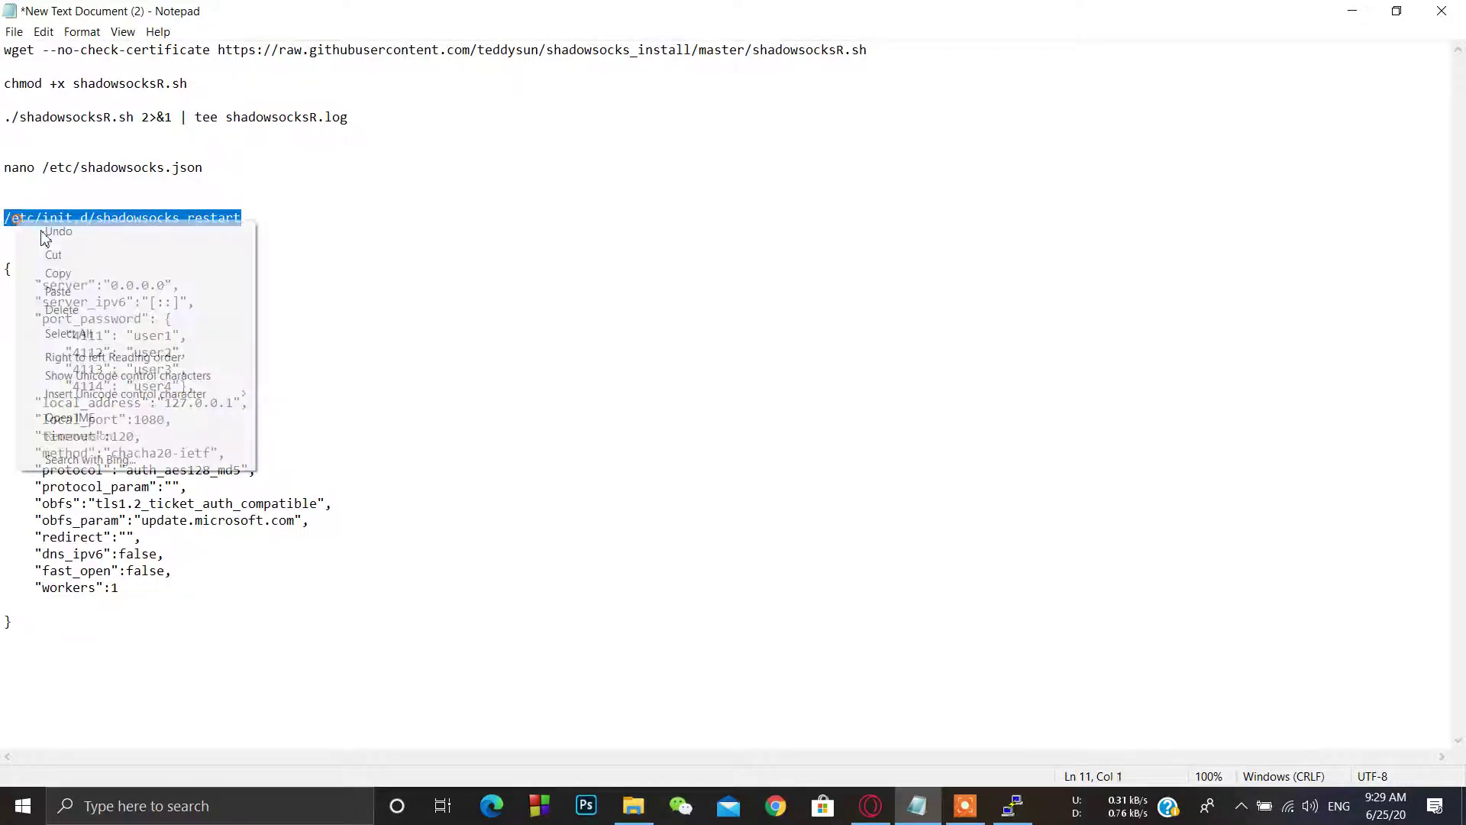
left_click(57, 272)
left_click(1012, 806)
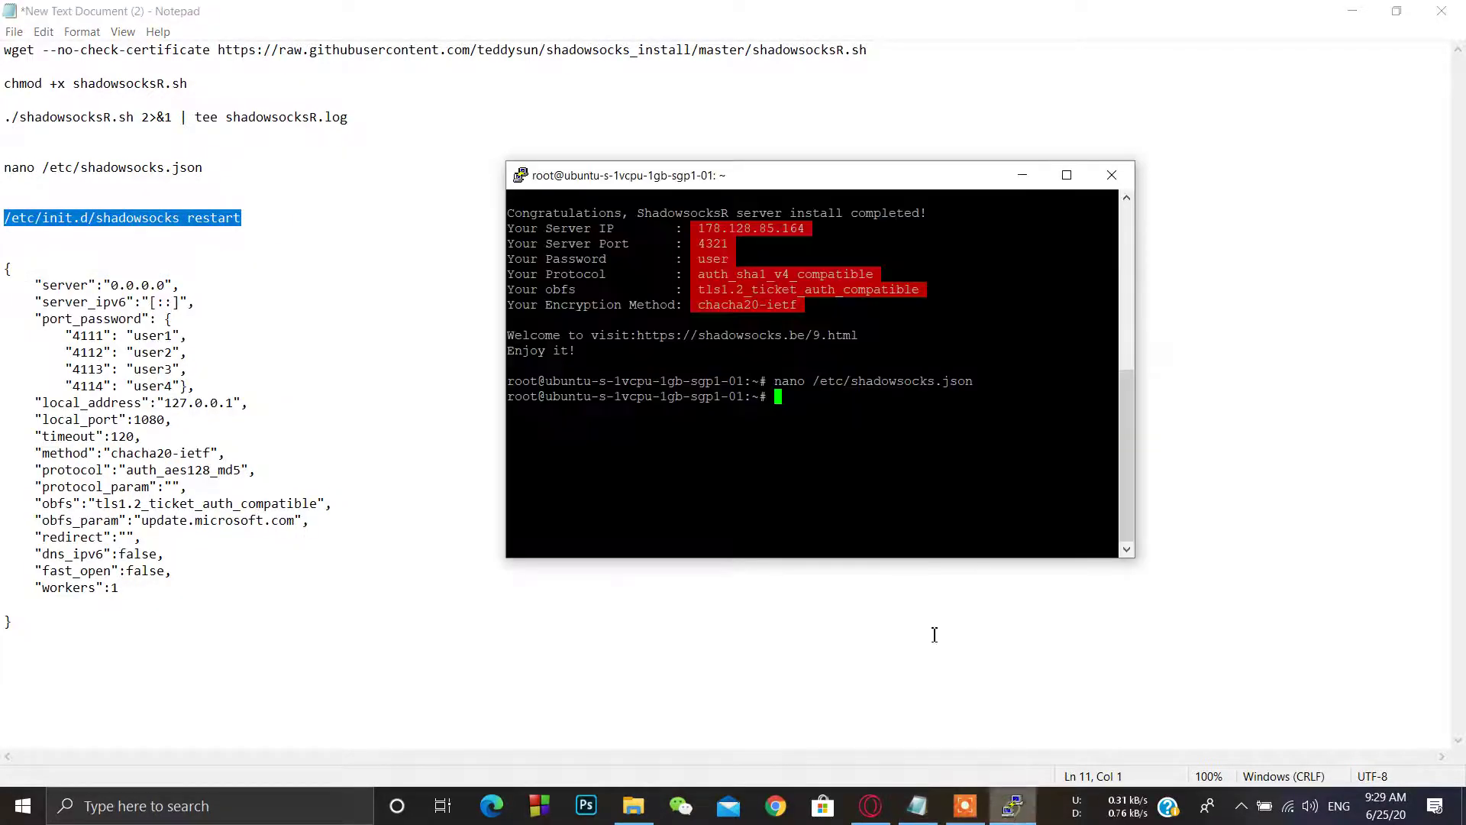
right_click(870, 470)
key("Return")
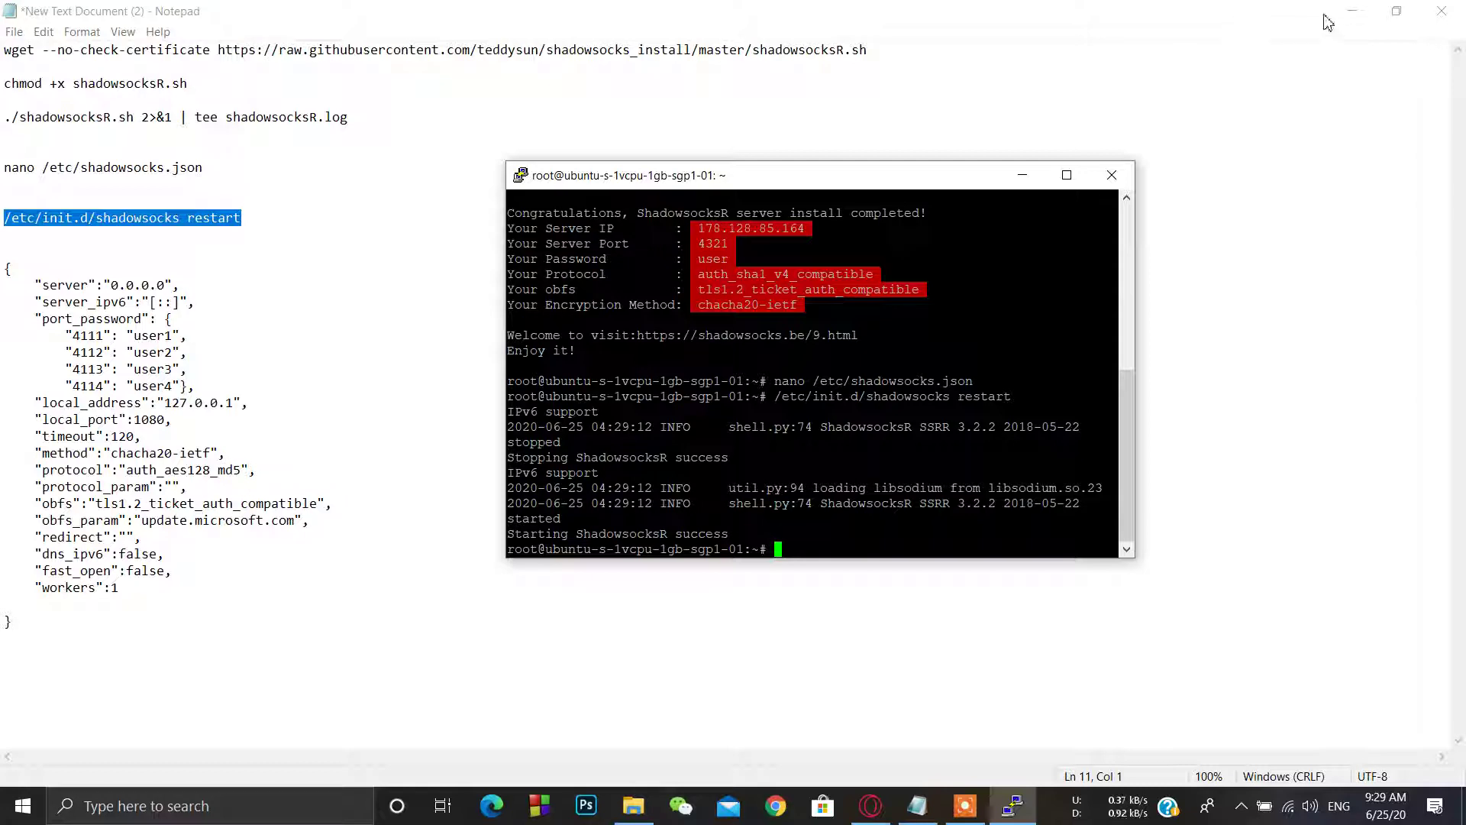
left_click(1365, 18)
Step: Minimize the browser, restore the DigitalOcean youtube project page, and bring PuTTY forward
left_click(1366, 19)
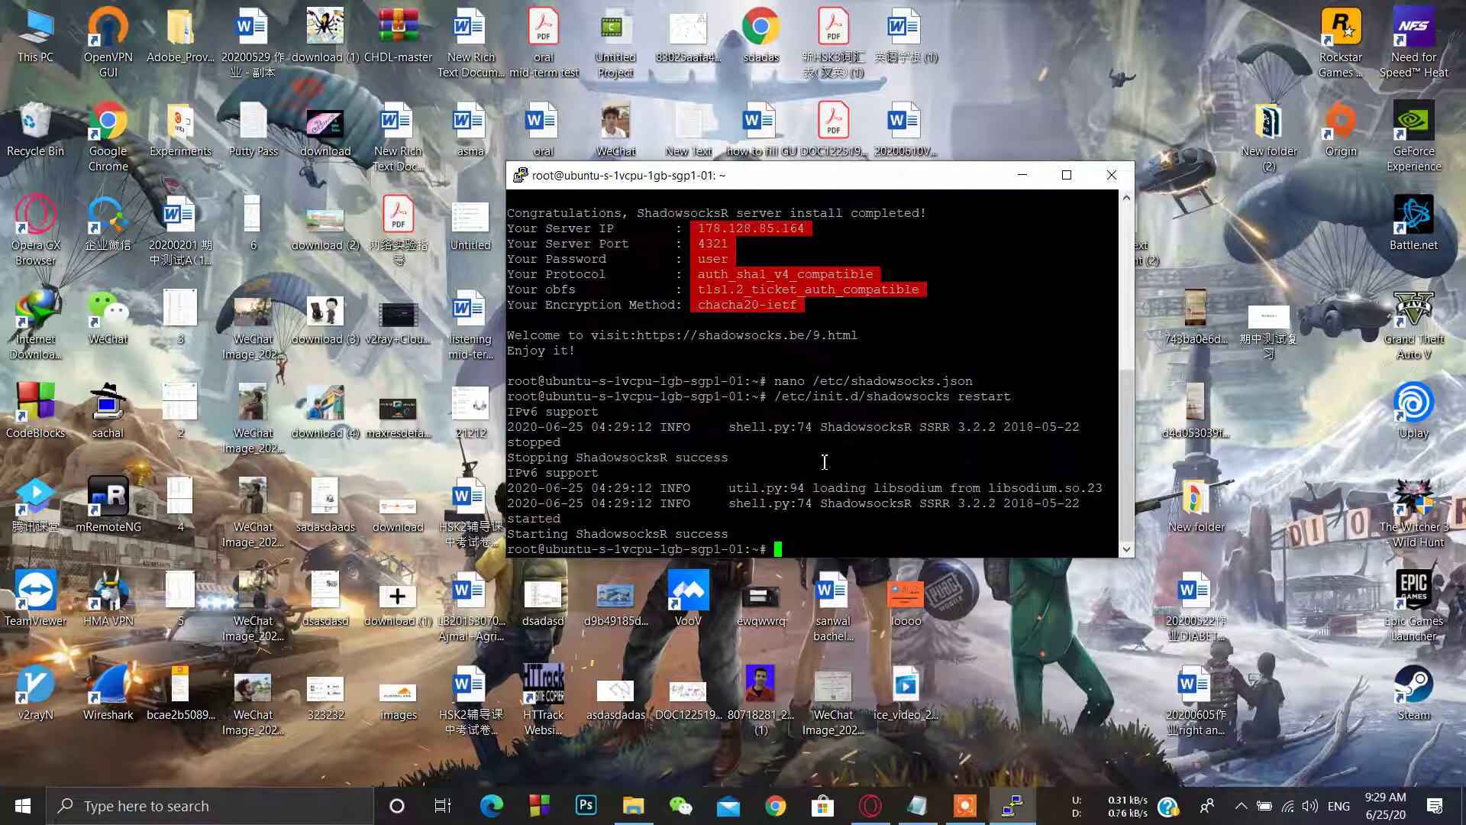
left_click(871, 806)
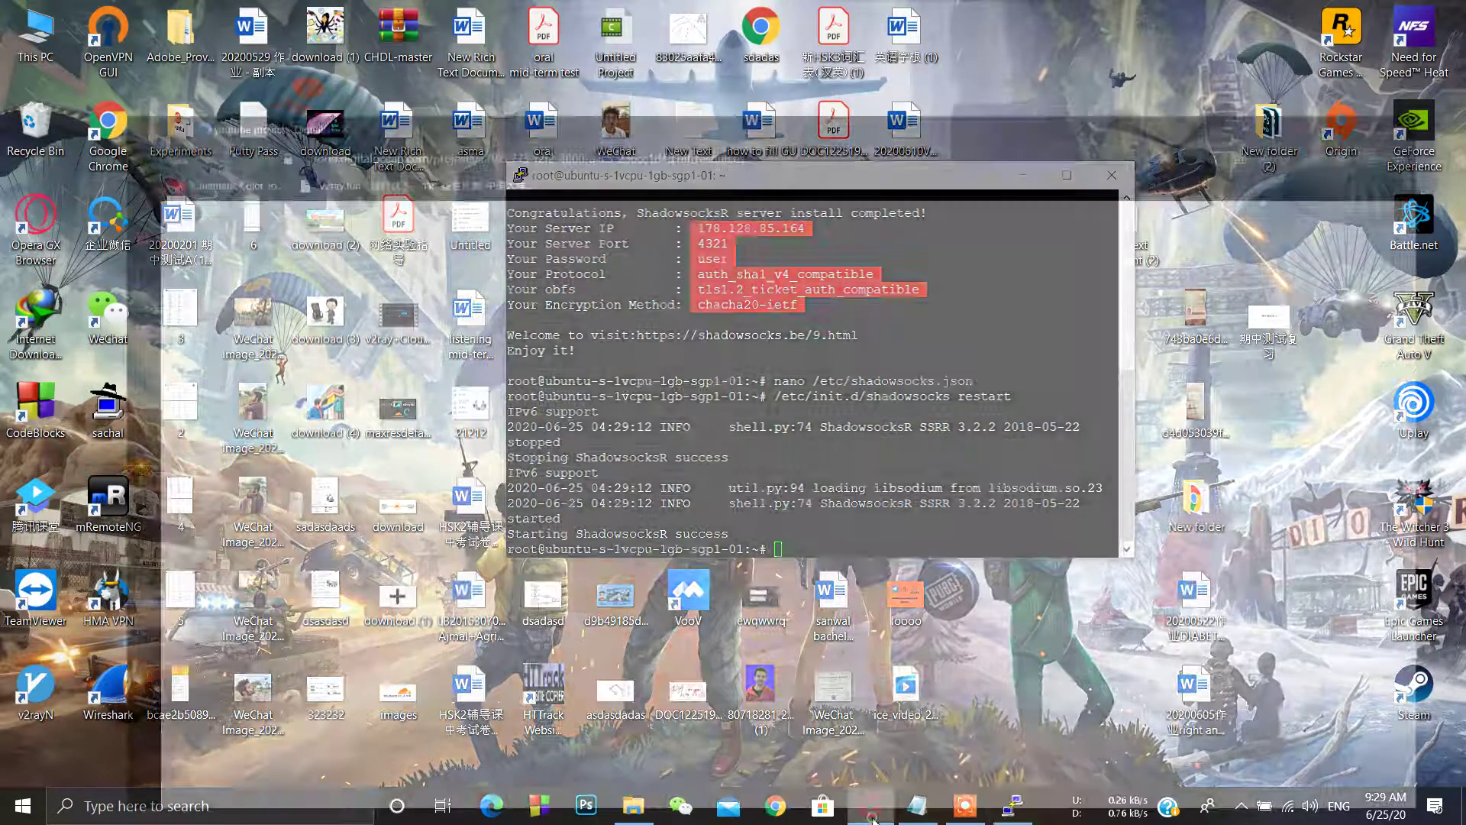
left_click(1012, 806)
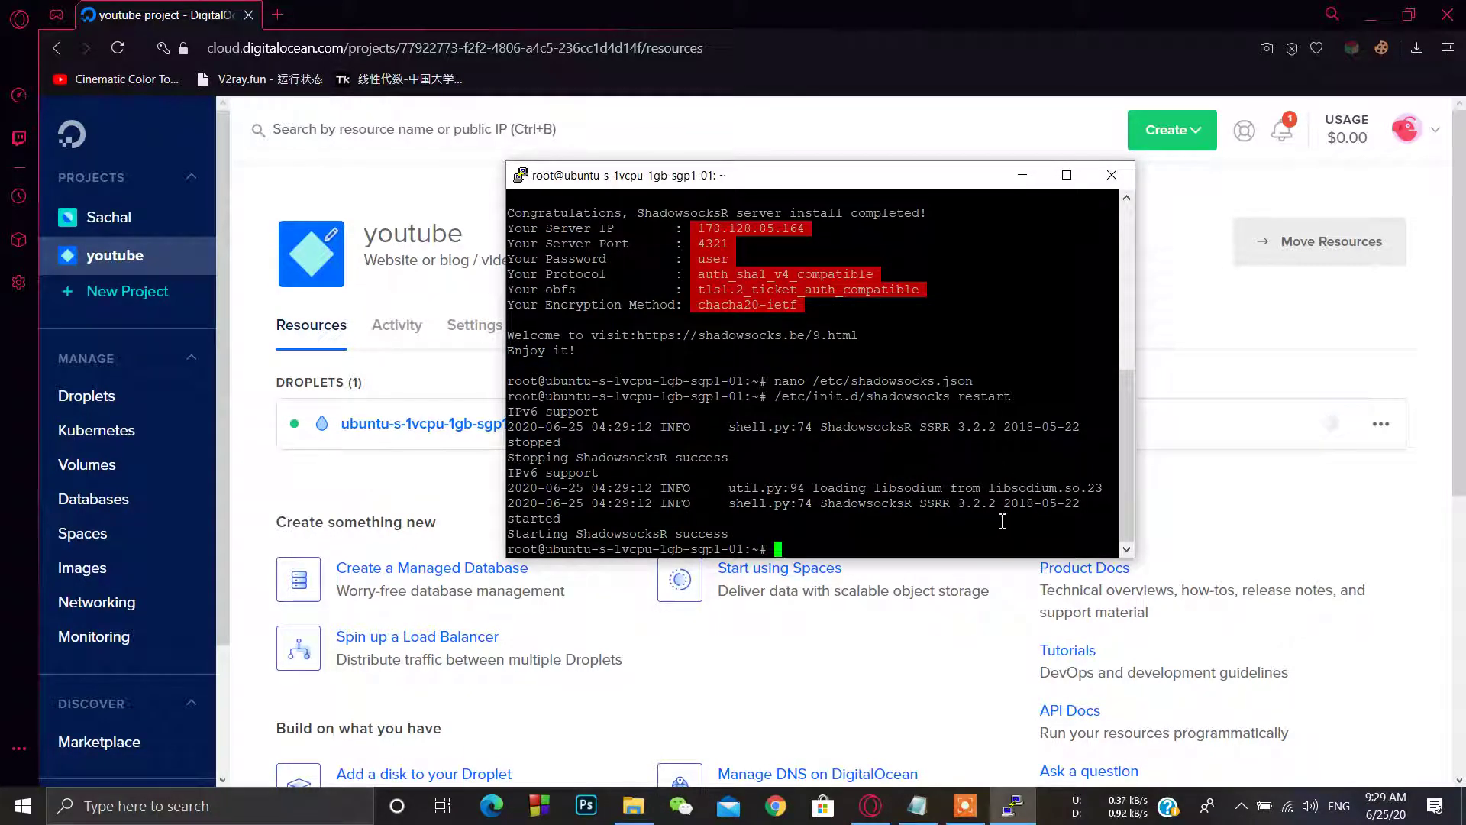
left_click(1240, 806)
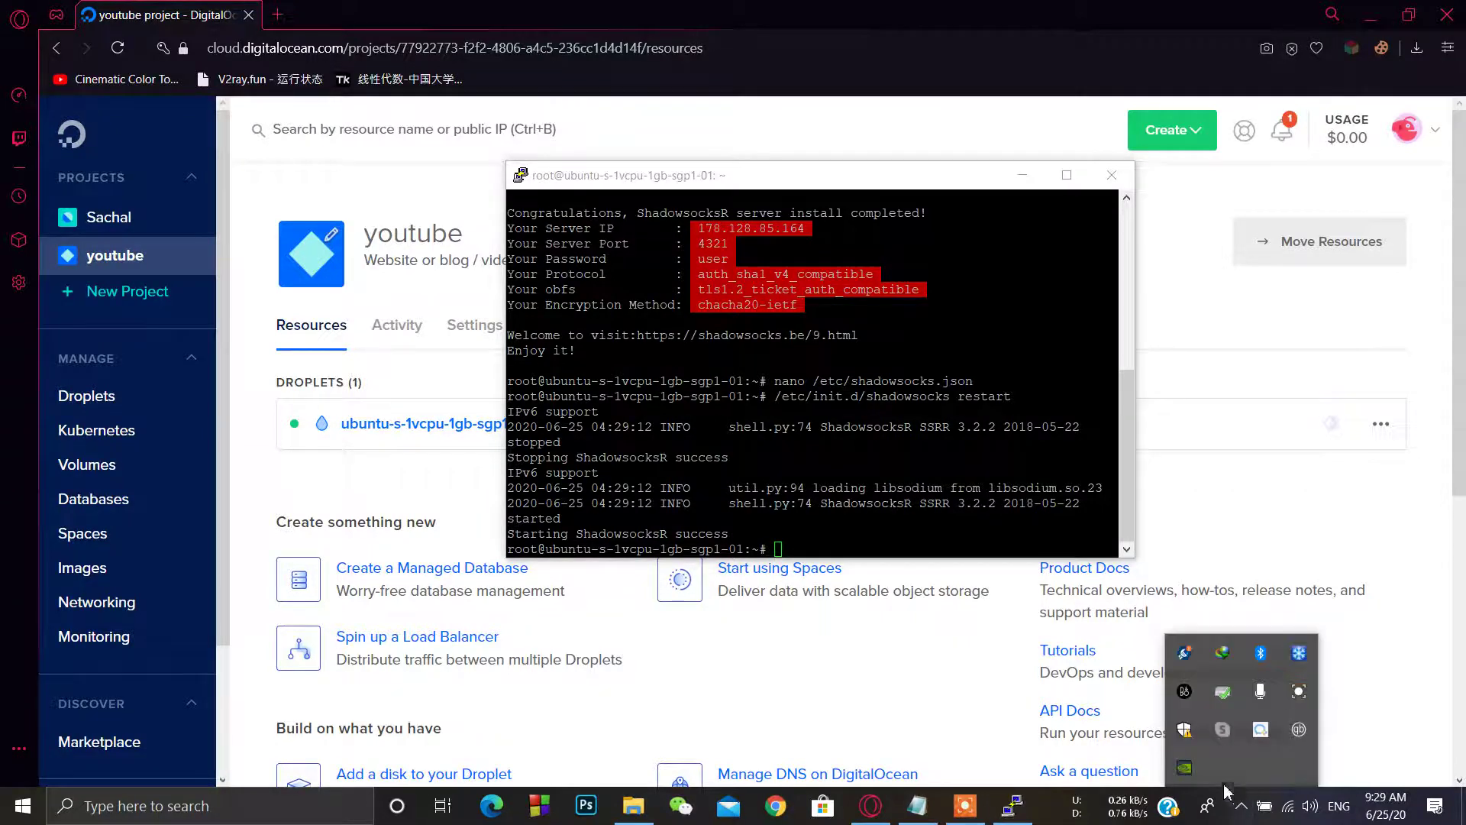
left_click(1298, 691)
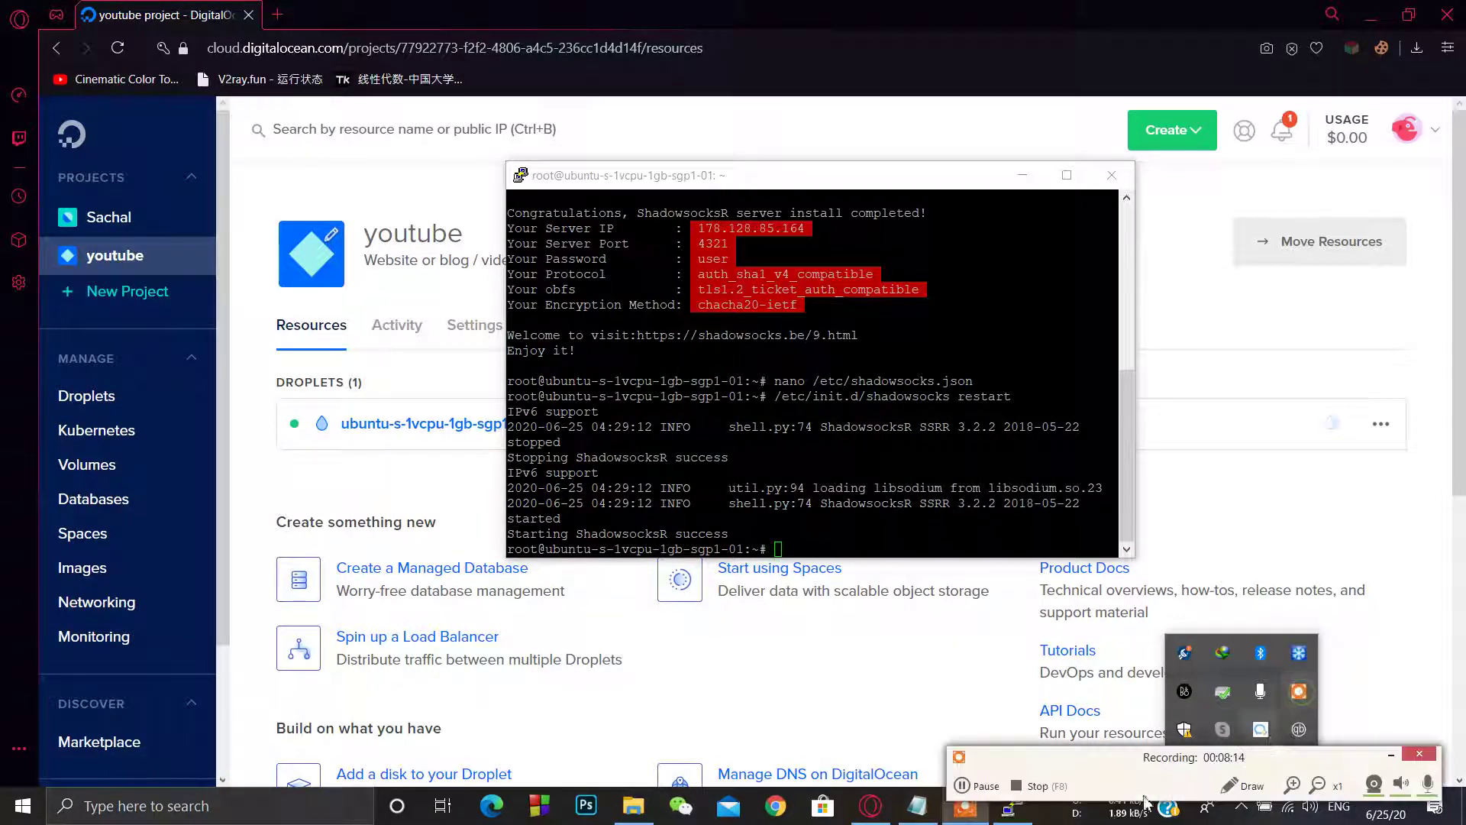